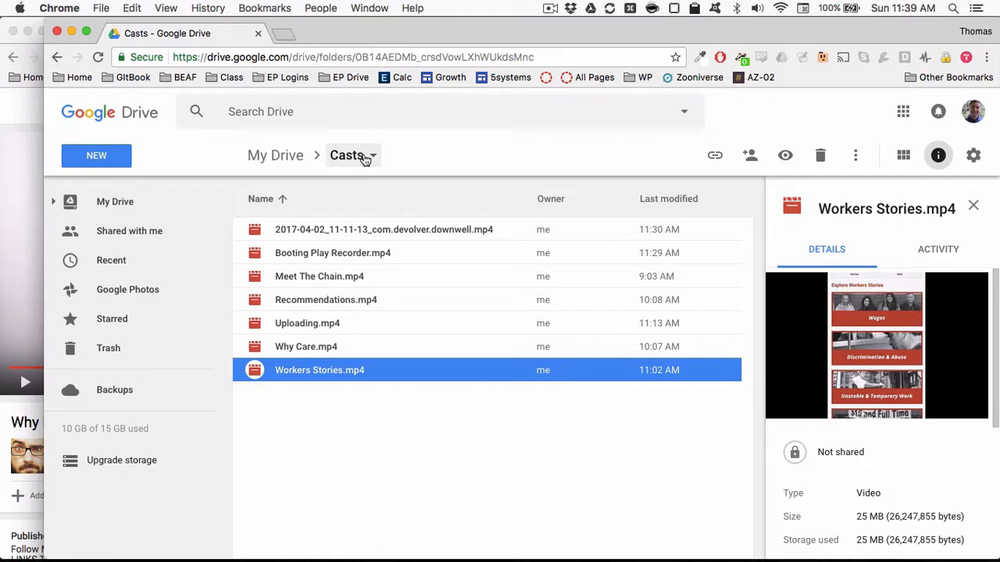
- Switch to Path Finder and preview Workers Stories.mp4 in the Casts folder, skimming through the video
{"action": "key", "text": "super+Tab"}
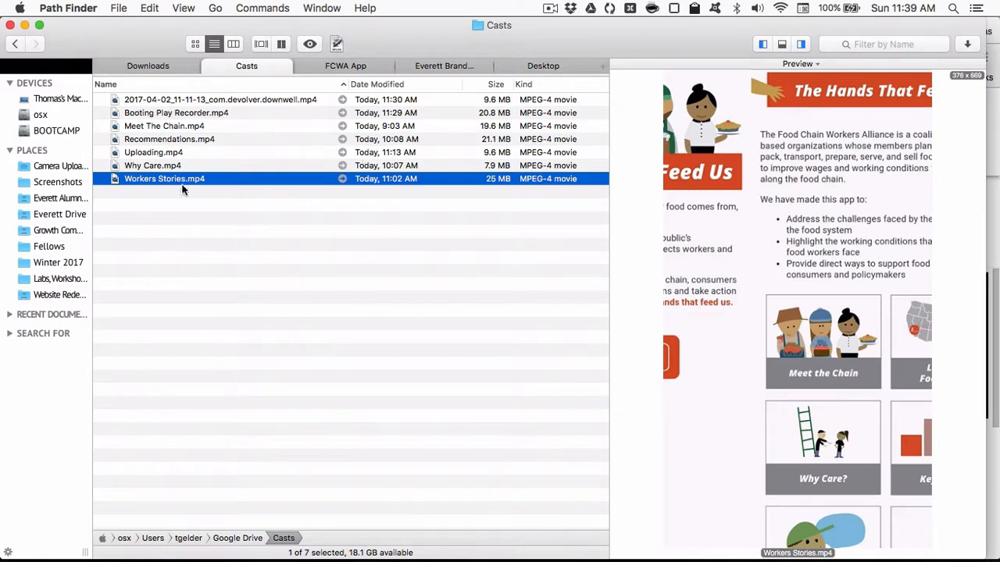
{"action": "key", "text": "space"}
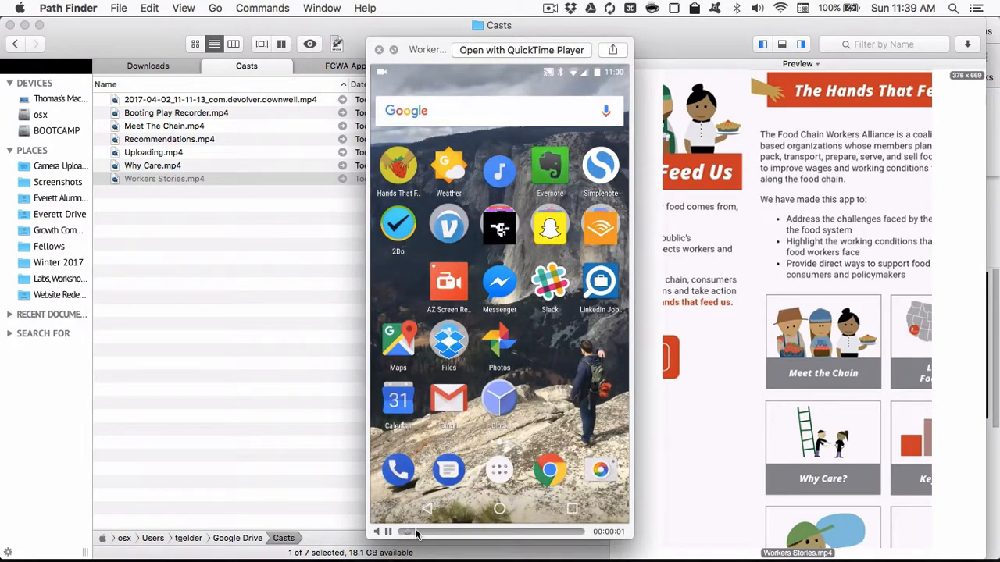
{"action": "left_click_drag", "start_coordinate": [415, 531], "coordinate": [551, 538]}
{"action": "key", "text": "space"}
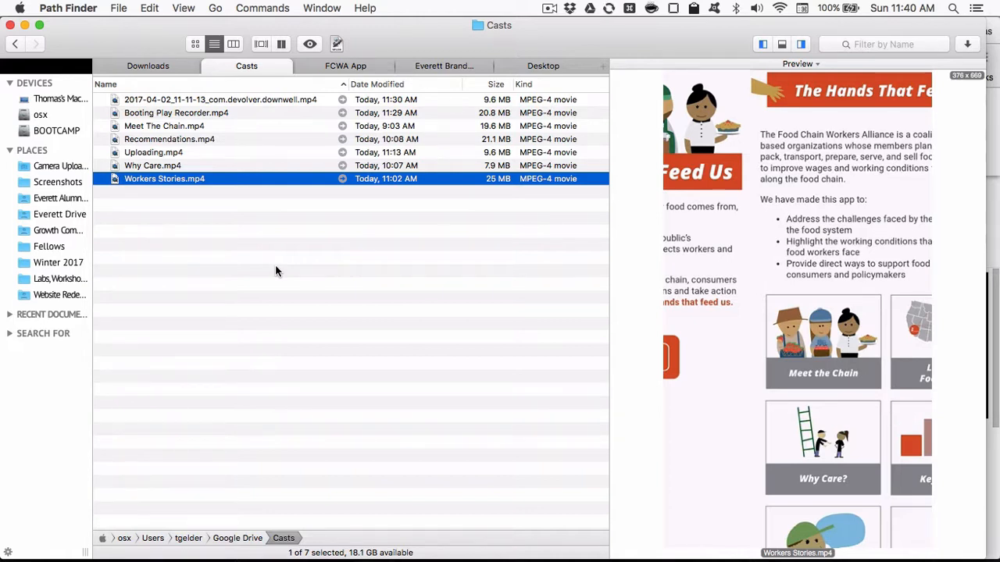
- Check the pixel dimensions of Workers Stories.mp4 in its file info, examining width and height, and close the info window
{"action": "right_click", "coordinate": [218, 178]}
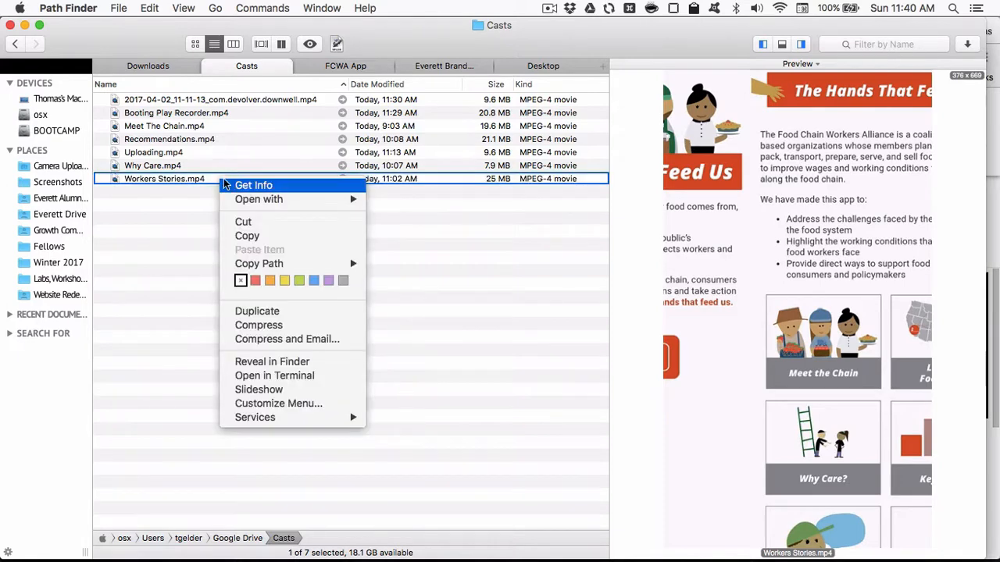
{"action": "left_click", "coordinate": [248, 188]}
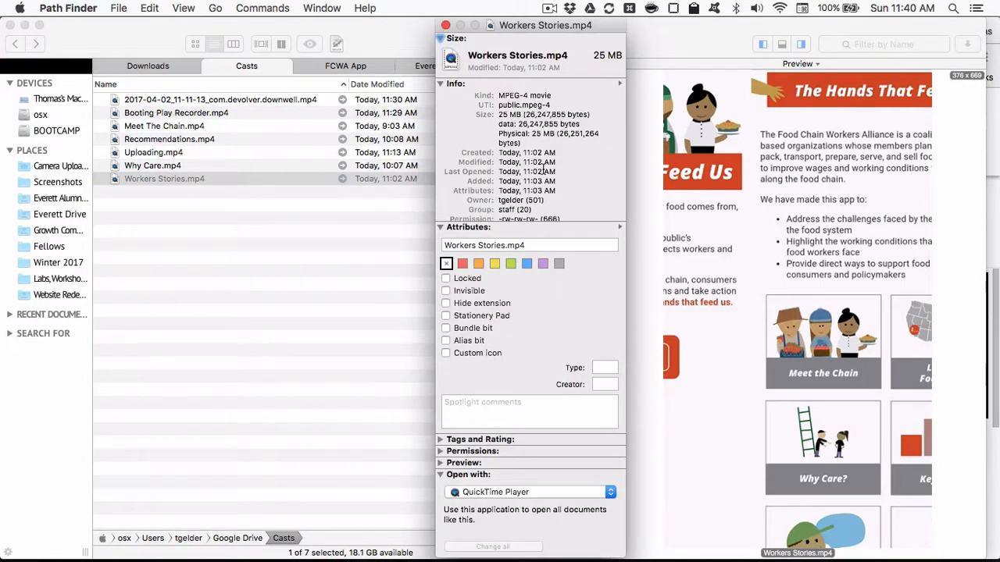
{"action": "scroll", "coordinate": [544, 170], "scroll_direction": "down", "scroll_amount": 2}
{"action": "scroll", "coordinate": [545, 171], "scroll_direction": "down", "scroll_amount": 3}
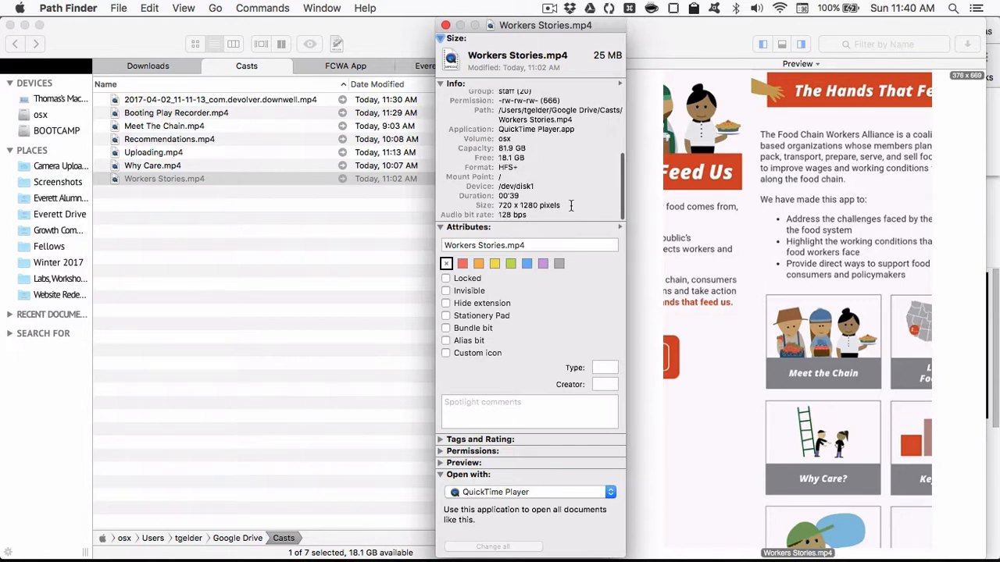
{"action": "left_click_drag", "start_coordinate": [561, 205], "coordinate": [494, 205]}
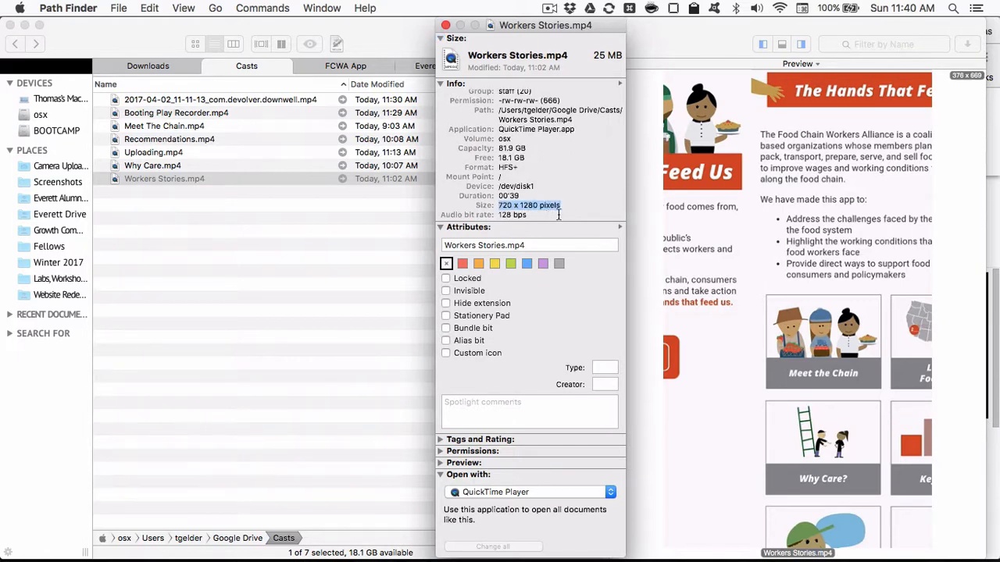
{"action": "left_click", "coordinate": [500, 203]}
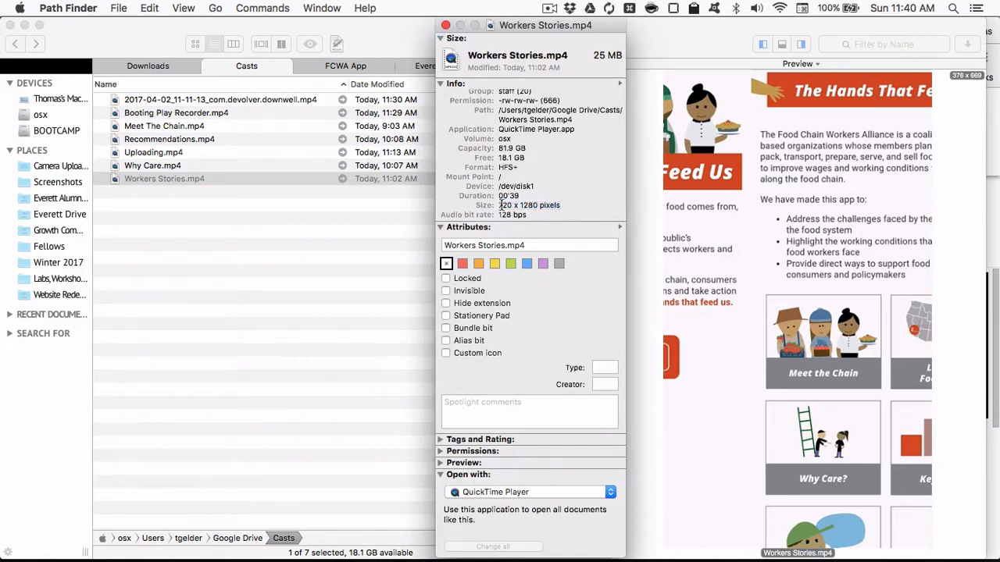
{"action": "double_click", "coordinate": [529, 205]}
{"action": "left_click", "coordinate": [445, 25]}
- Switch to ScreenFlow and create a new document with a width of 720 and a height of 1280
{"action": "key", "text": "super+Tab"}
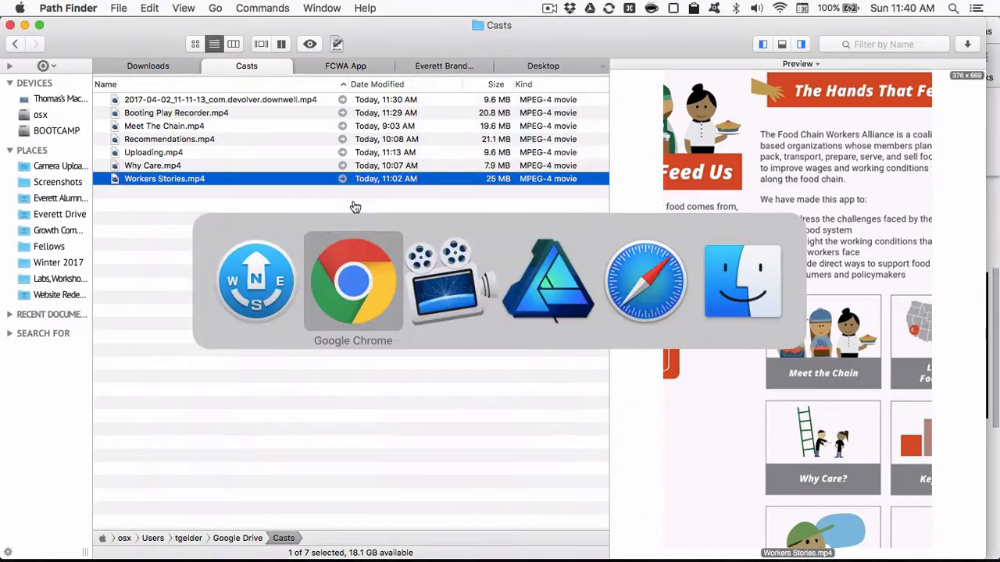
{"action": "left_click", "coordinate": [442, 283]}
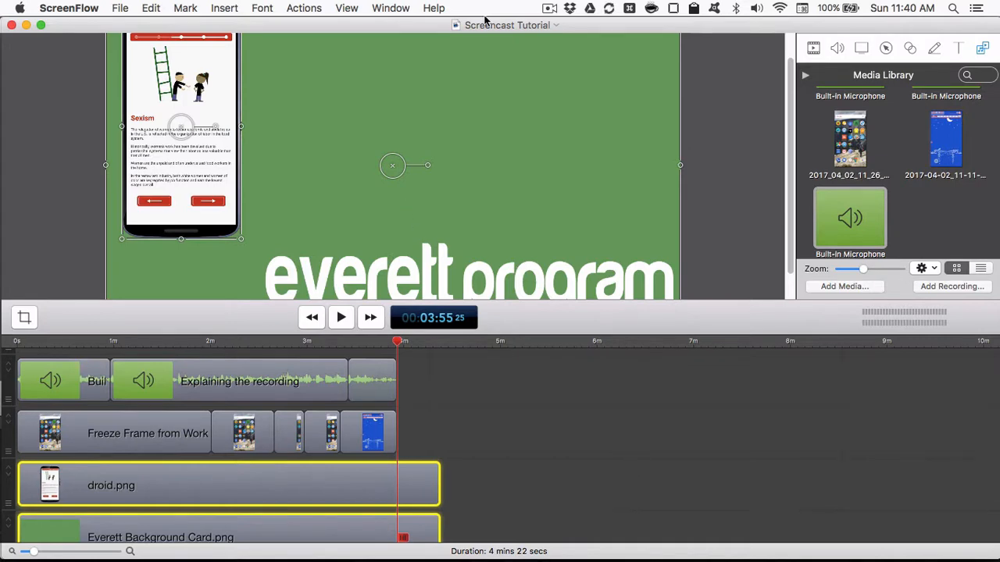
{"action": "left_click", "coordinate": [119, 8]}
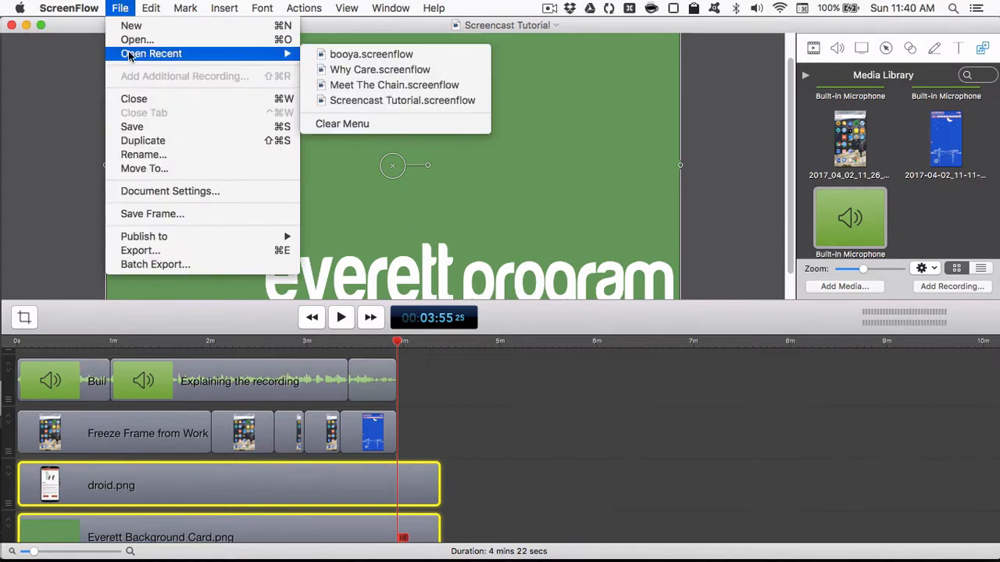
{"action": "left_click", "coordinate": [142, 29]}
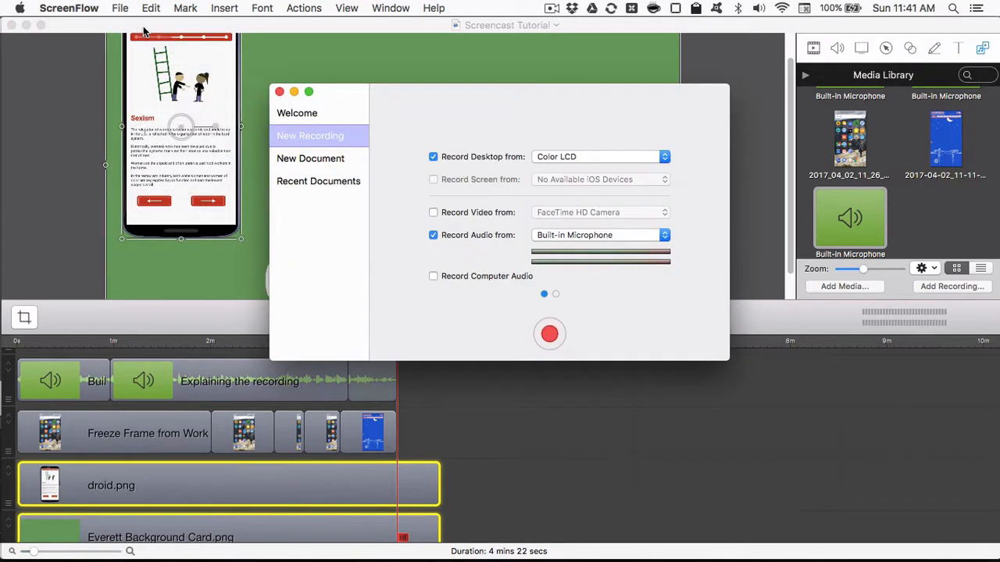
{"action": "left_click", "coordinate": [314, 158]}
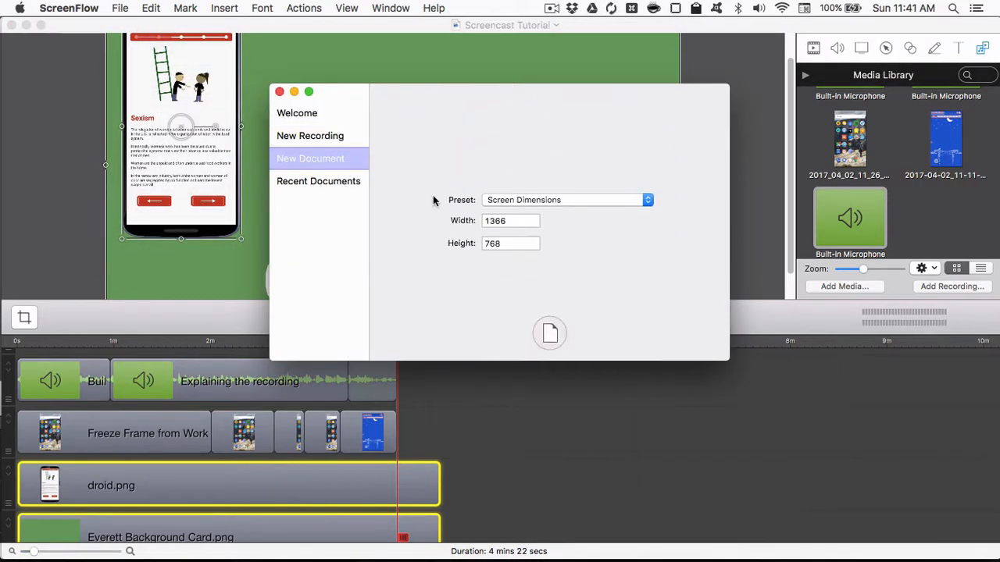
{"action": "double_click", "coordinate": [511, 228]}
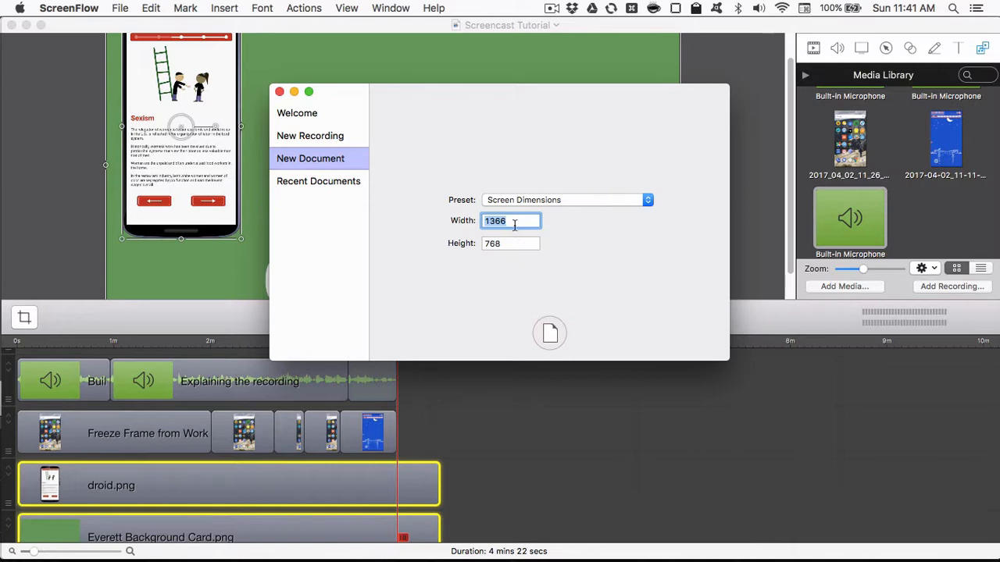
{"action": "type", "text": "720"}
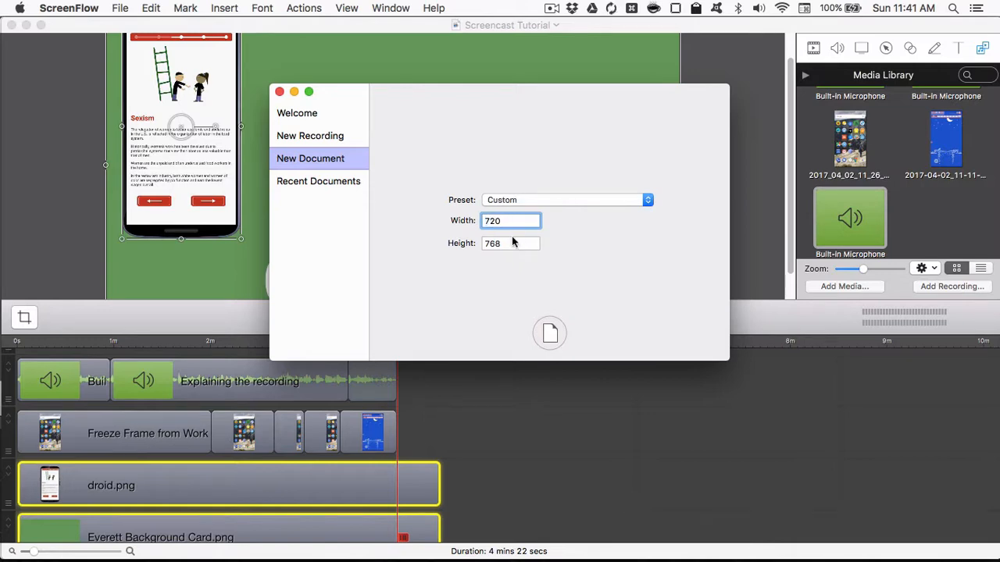
{"action": "key", "text": "Tab"}
{"action": "type", "text": "1280"}
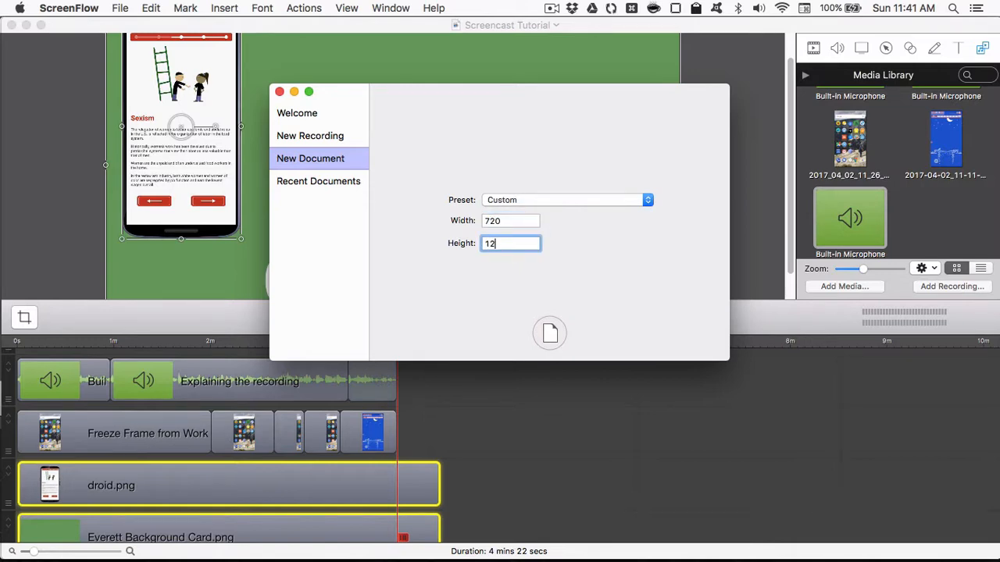
{"action": "left_click", "coordinate": [553, 330]}
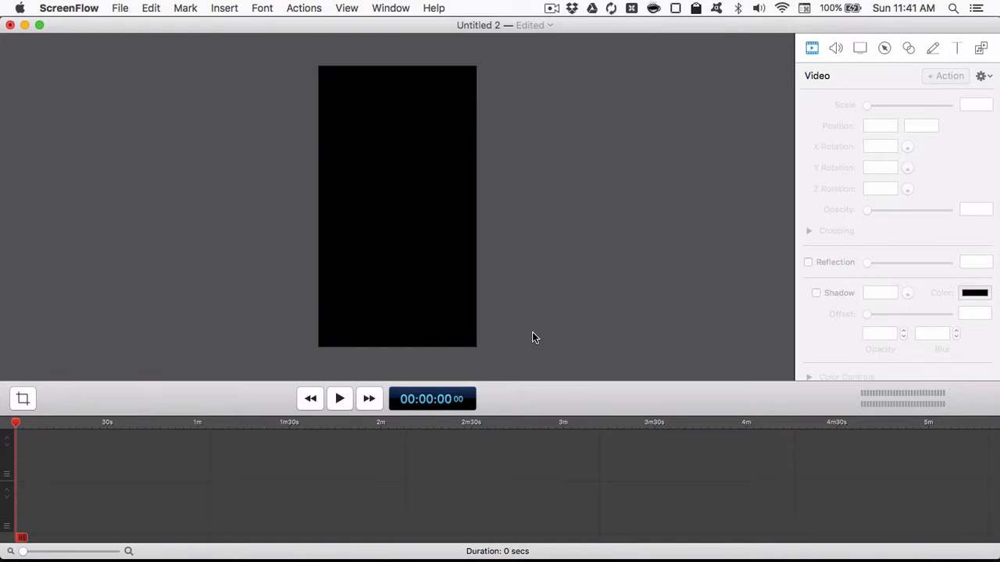
- Switch to Path Finder to get at Workers Stories.mp4 in the Casts folder
{"action": "key", "text": "super+Tab"}
{"action": "left_click", "coordinate": [350, 291]}
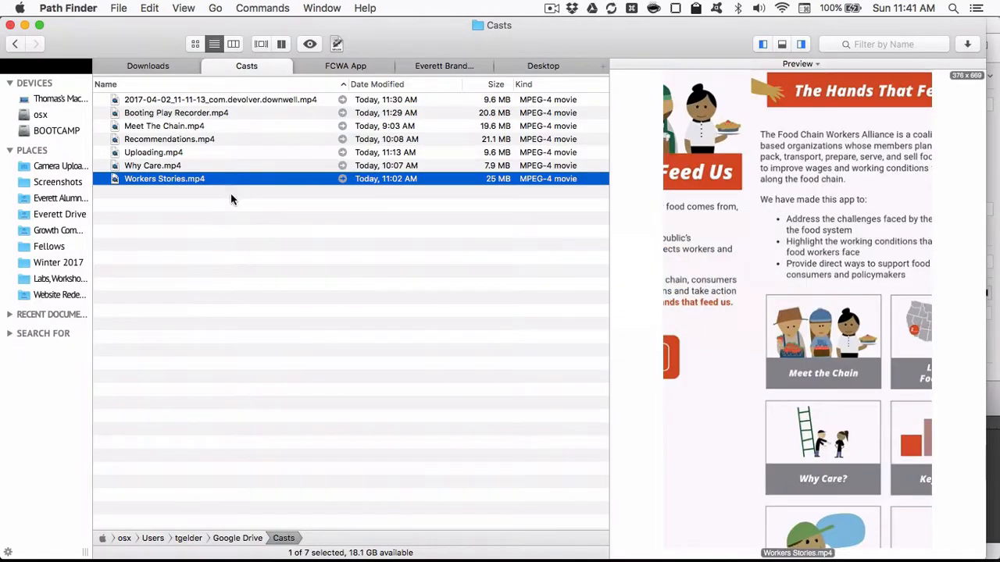
{"action": "key", "text": "super+Tab"}
{"action": "key", "text": "super+Tab"}
{"action": "right_click", "coordinate": [172, 182]}
{"action": "mouse_move", "coordinate": [234, 199]}
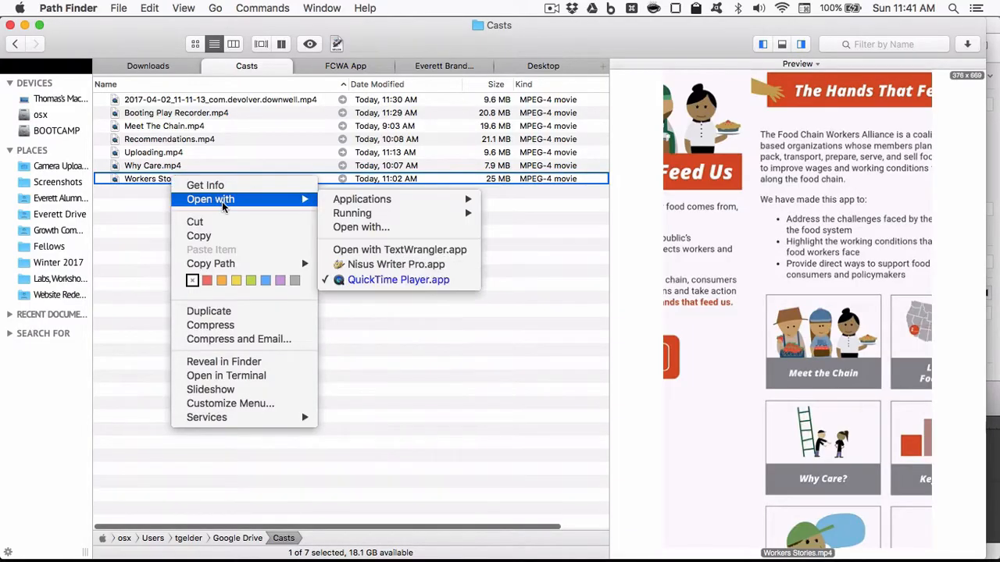
{"action": "left_click", "coordinate": [394, 280]}
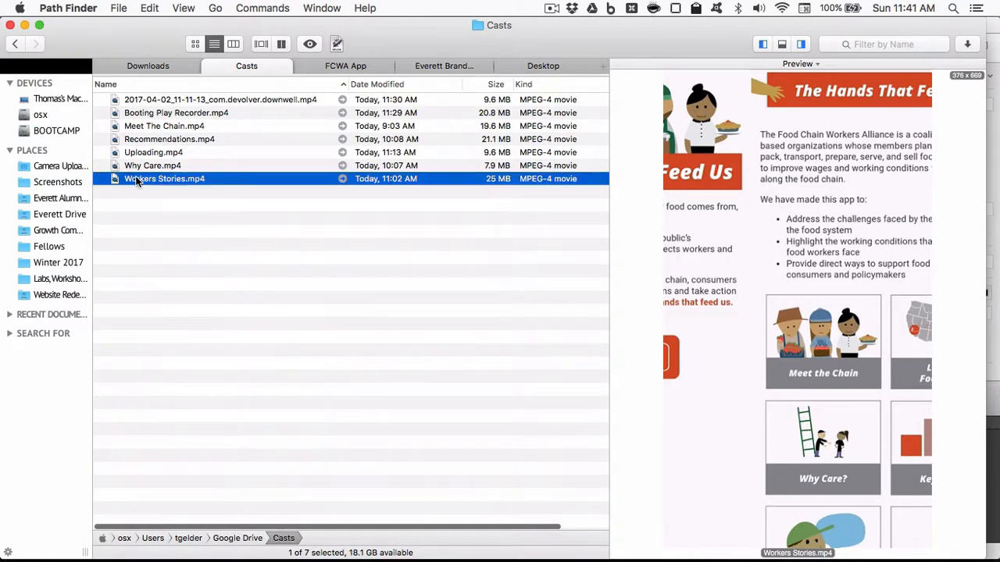
- Add Workers Stories.mp4 from the Casts folder to the start of the new ScreenFlow document's timeline
{"action": "left_click_drag", "start_coordinate": [135, 178], "coordinate": [66, 437]}
{"action": "key", "text": "super+Tab"}
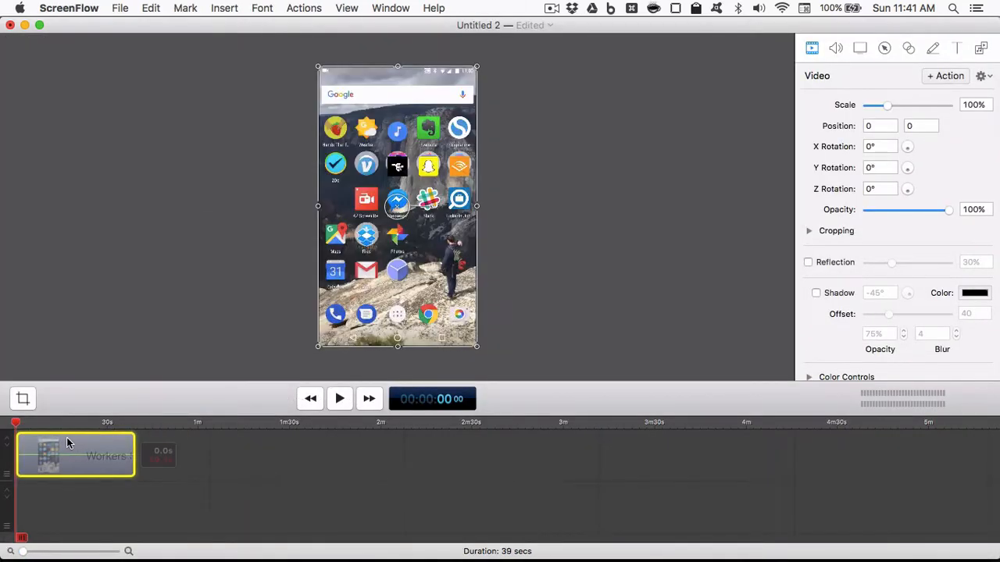
- Play and skim the Workers Stories clip, trimming its beginning to about 8 seconds and its end to about 36 seconds
{"action": "key", "text": "space"}
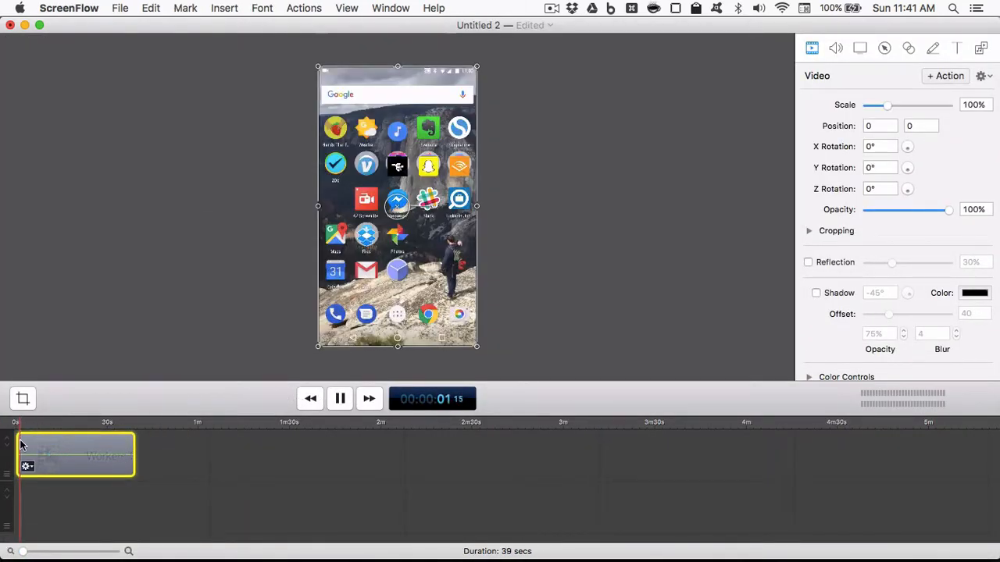
{"action": "left_click_drag", "start_coordinate": [19, 460], "coordinate": [29, 461]}
{"action": "left_click", "coordinate": [35, 420]}
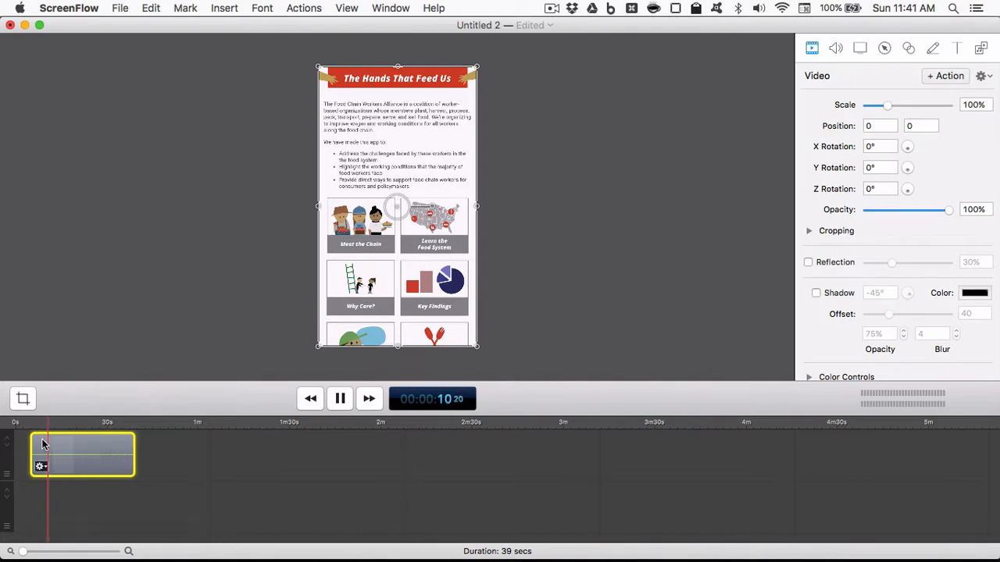
{"action": "left_click_drag", "start_coordinate": [57, 423], "coordinate": [126, 428]}
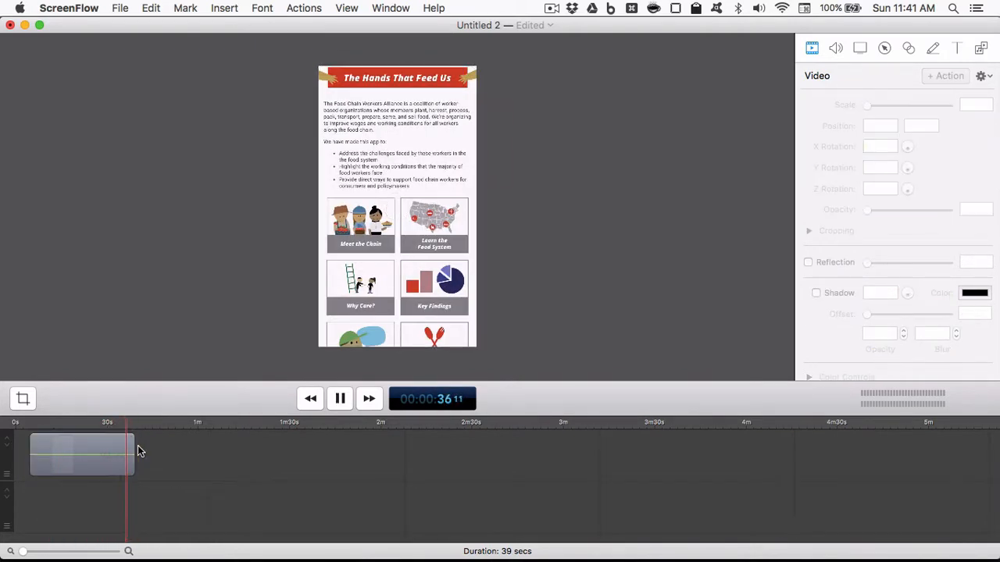
{"action": "left_click_drag", "start_coordinate": [46, 423], "coordinate": [39, 444]}
{"action": "mouse_move", "coordinate": [121, 428]}
{"action": "left_mouse_down"}
{"action": "mouse_move", "coordinate": [129, 424]}
{"action": "mouse_move", "coordinate": [126, 435]}
{"action": "left_mouse_up"}
- Save the document in the Video folder as Workers Stories.screenflow
{"action": "left_click", "coordinate": [121, 8]}
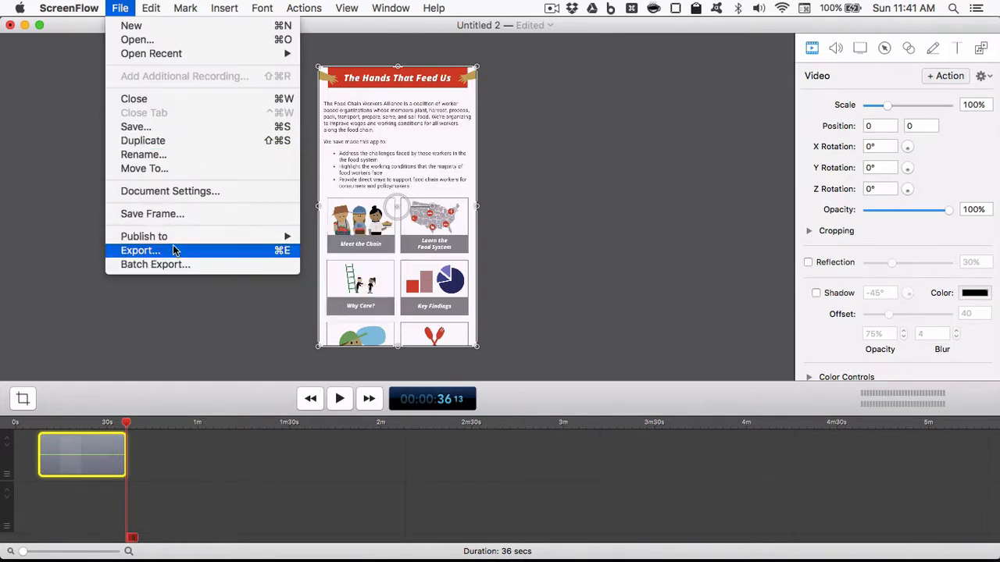
{"action": "key", "text": "Escape"}
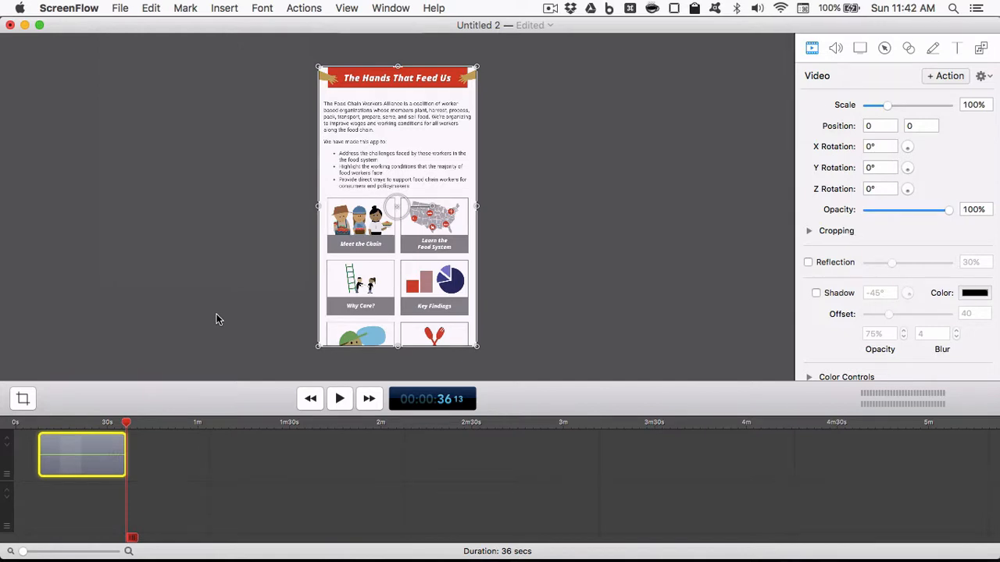
{"action": "key", "text": "super+s"}
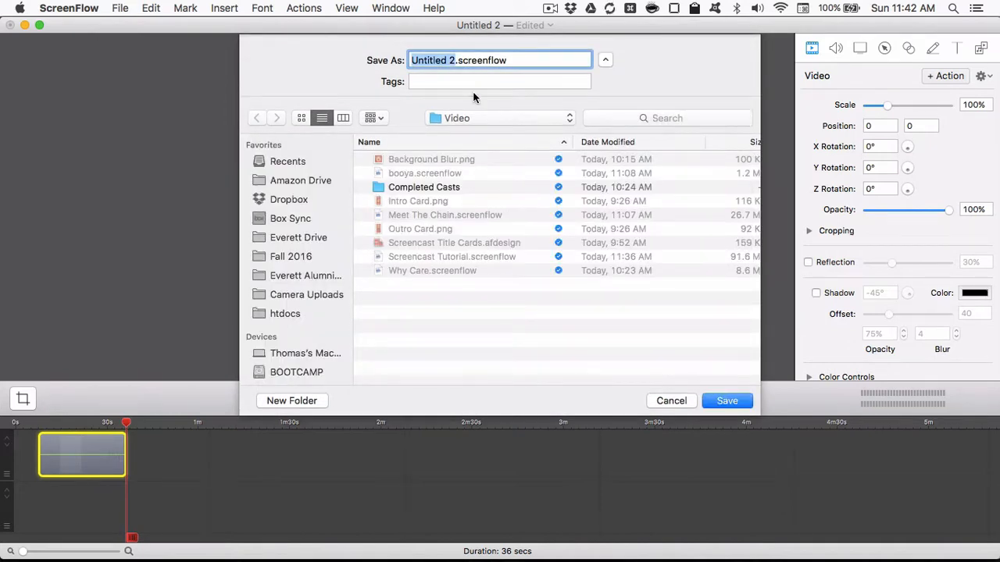
{"action": "type", "text": "WOrker"}
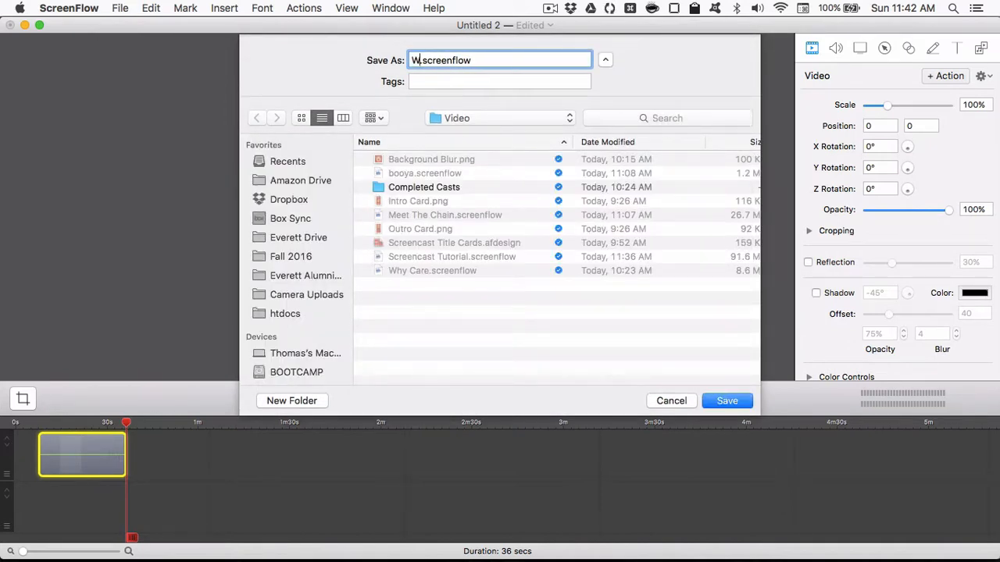
{"action": "key", "text": "BackSpace"}
{"action": "key", "text": "BackSpace"}
{"action": "key", "text": "BackSpace"}
{"action": "key", "text": "BackSpace"}
{"action": "key", "text": "BackSpace"}
{"action": "type", "text": "orkers Stories"}
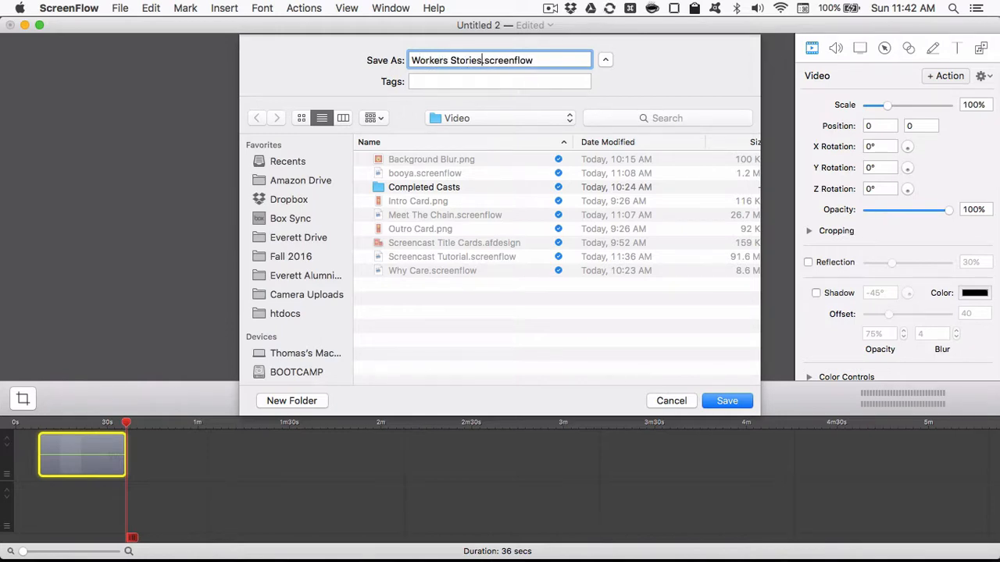
{"action": "key", "text": "Return"}
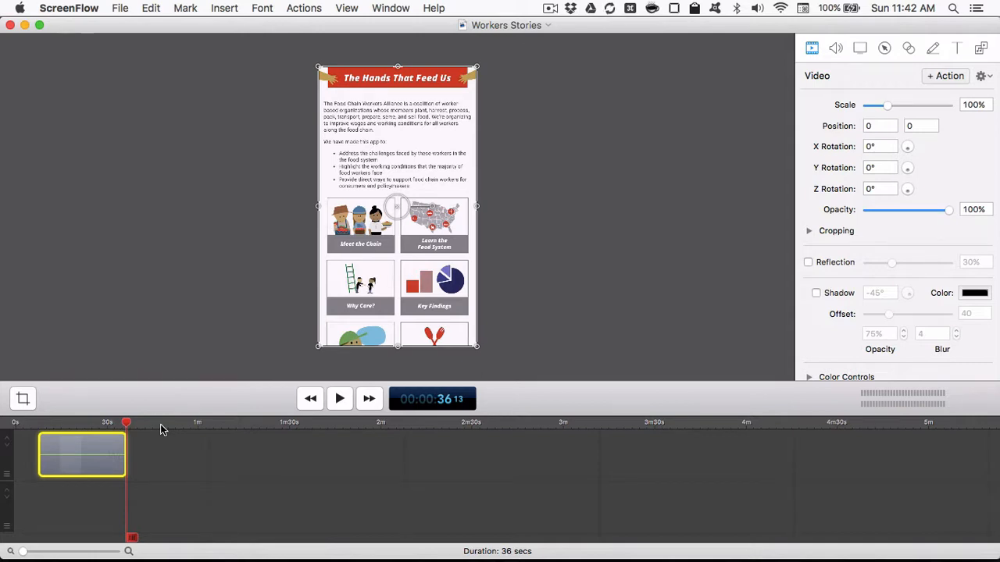
- Browse to the FCWA App folder in Path Finder, bring up the Meet The Chain project in ScreenFlow and play it to the outro card
{"action": "key", "text": "super+Tab"}
{"action": "key", "text": "super+Tab"}
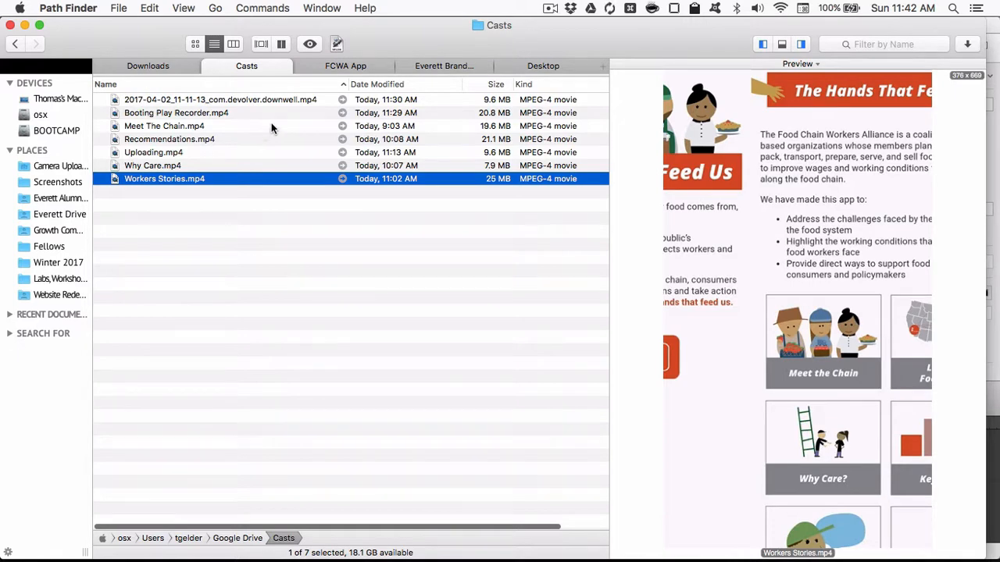
{"action": "left_click", "coordinate": [361, 67]}
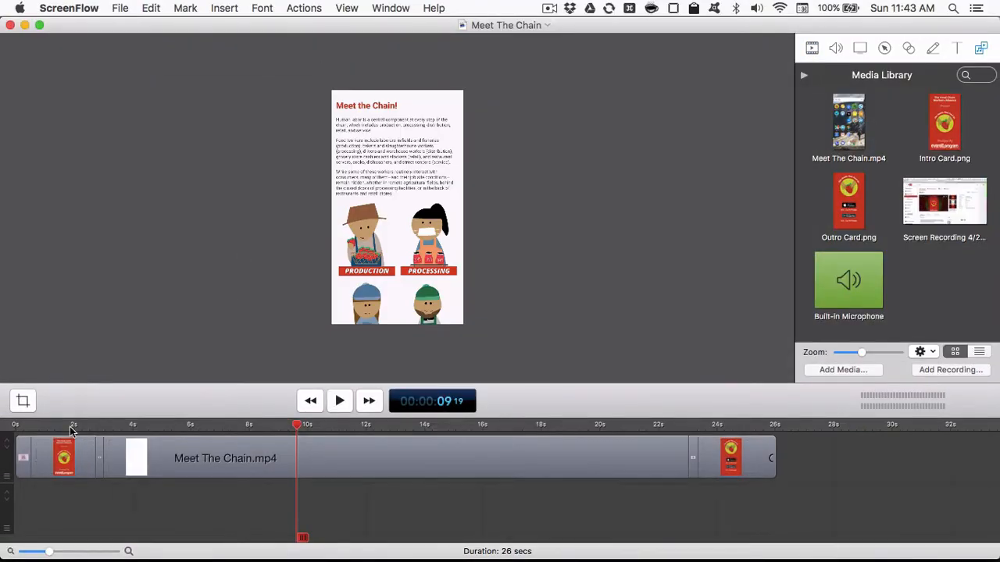
{"action": "left_click", "coordinate": [58, 426]}
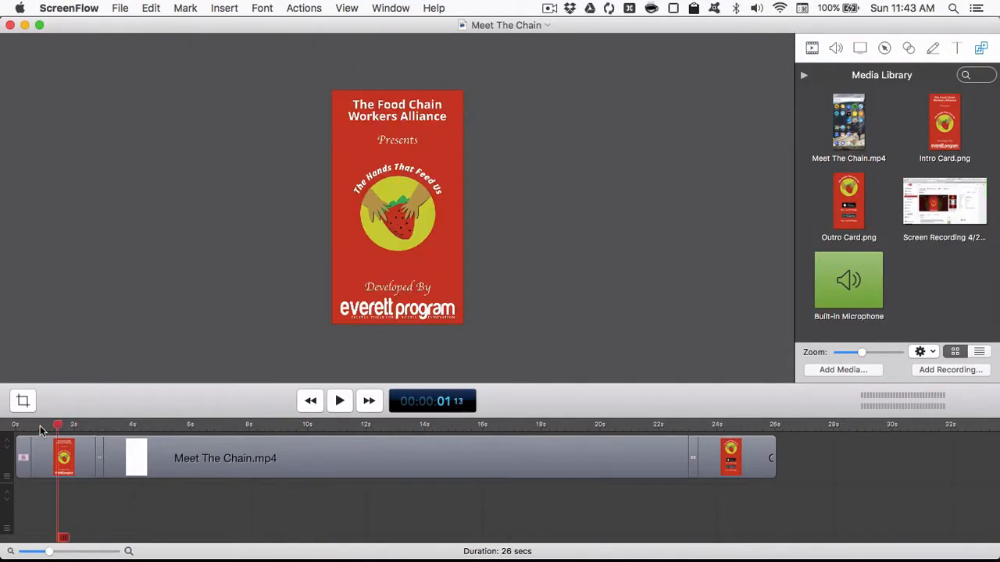
{"action": "key", "text": "space"}
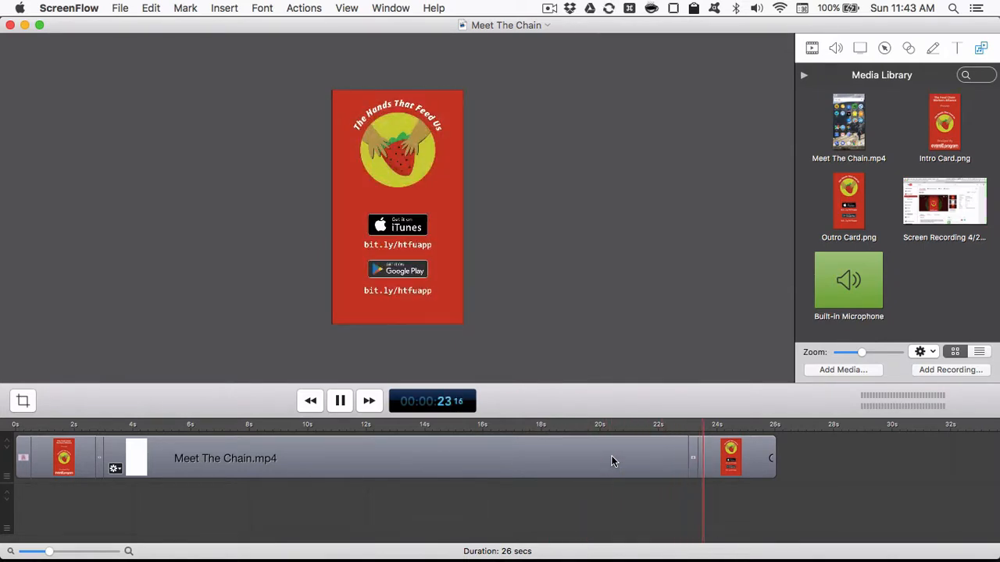
{"action": "key", "text": "space"}
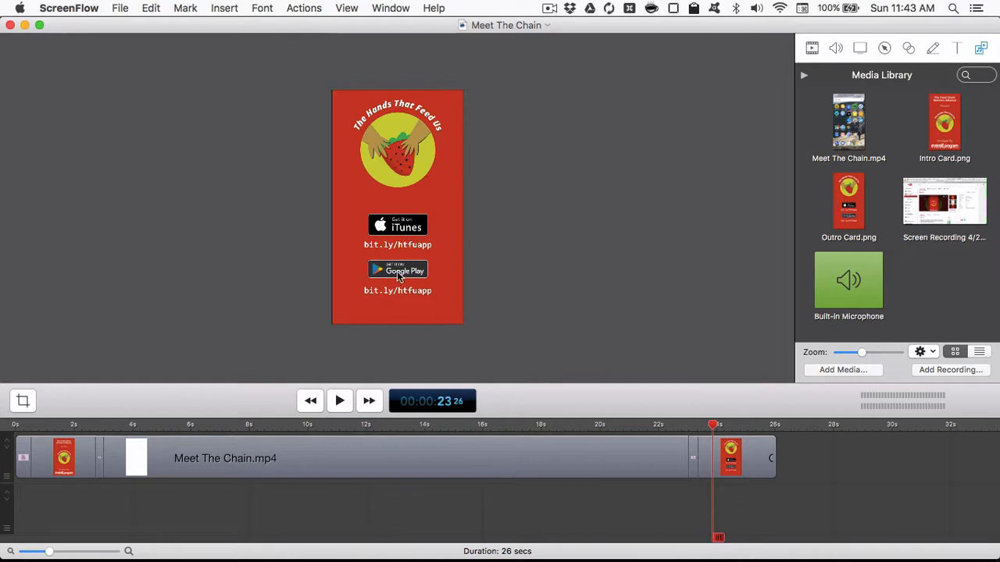
- Replay the intro card and its transition into the app recording in the first four seconds of the Meet The Chain project
{"action": "left_click", "coordinate": [49, 427]}
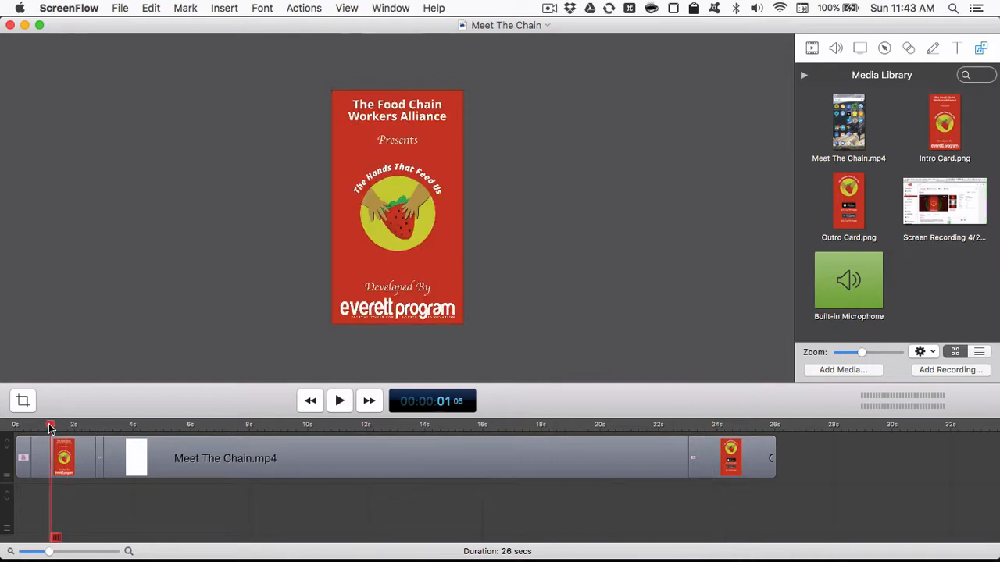
{"action": "key", "text": "space"}
{"action": "key", "text": "space"}
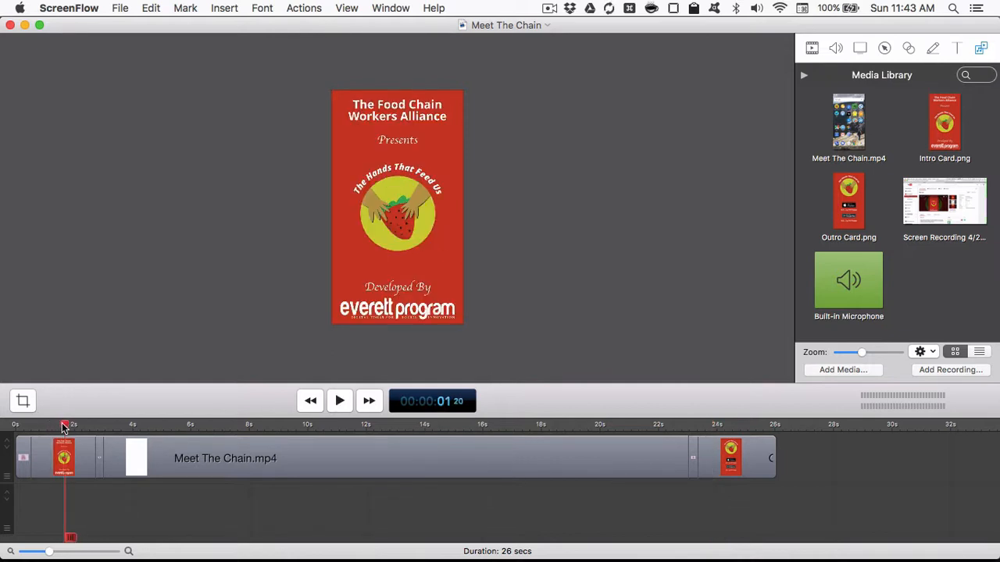
{"action": "left_click", "coordinate": [91, 426]}
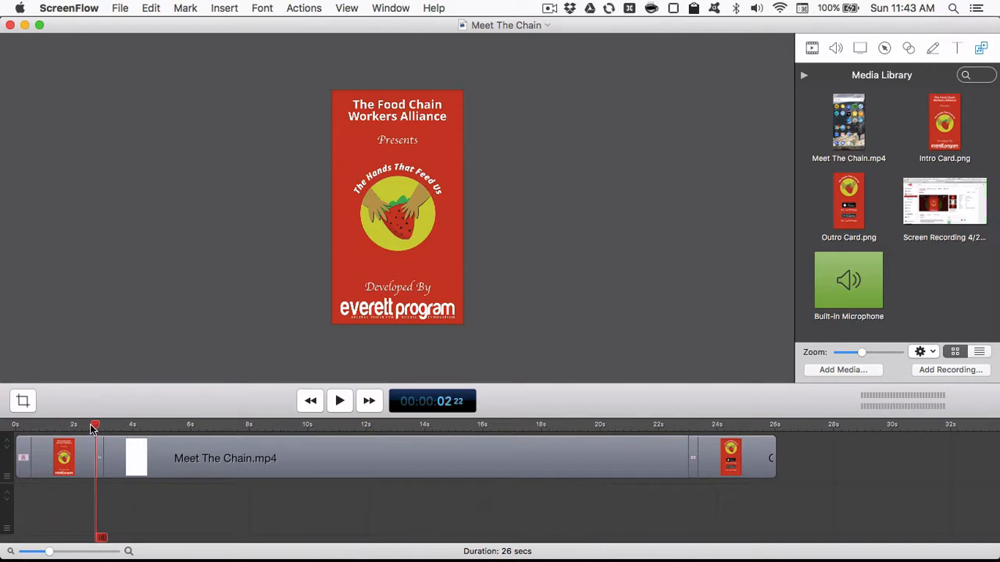
{"action": "key", "text": "space"}
{"action": "key", "text": "space"}
{"action": "left_click", "coordinate": [90, 427]}
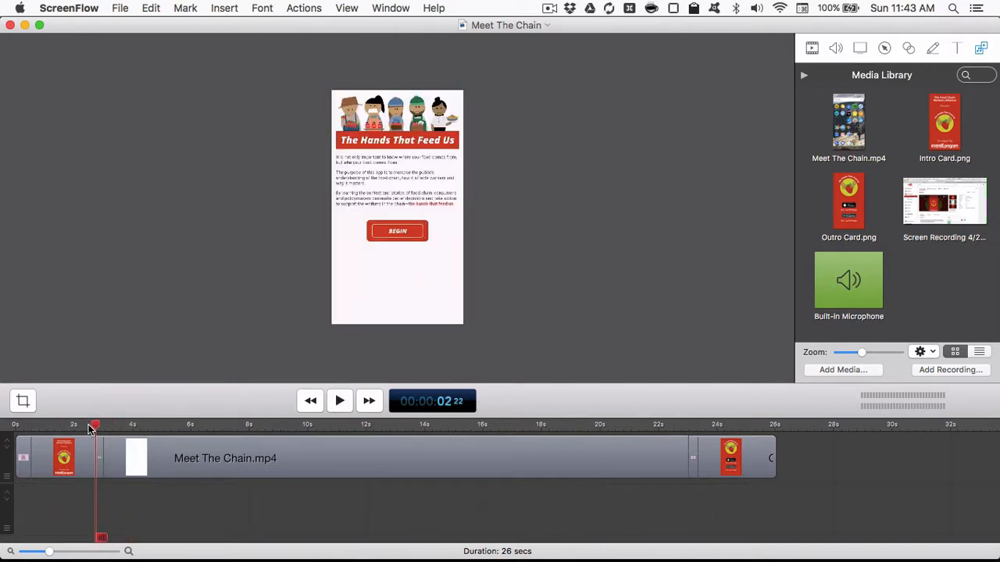
{"action": "key", "text": "space"}
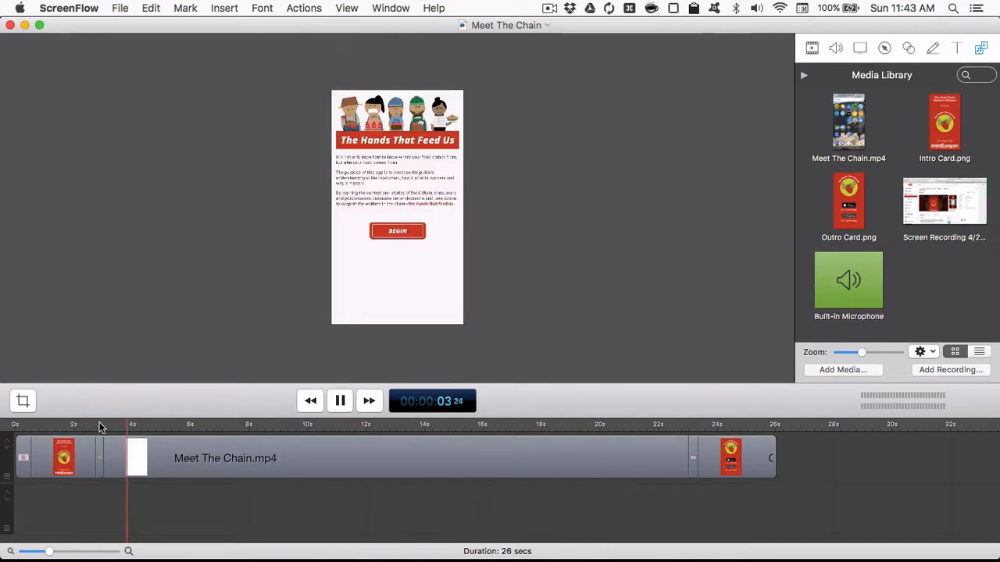
{"action": "key", "text": "space"}
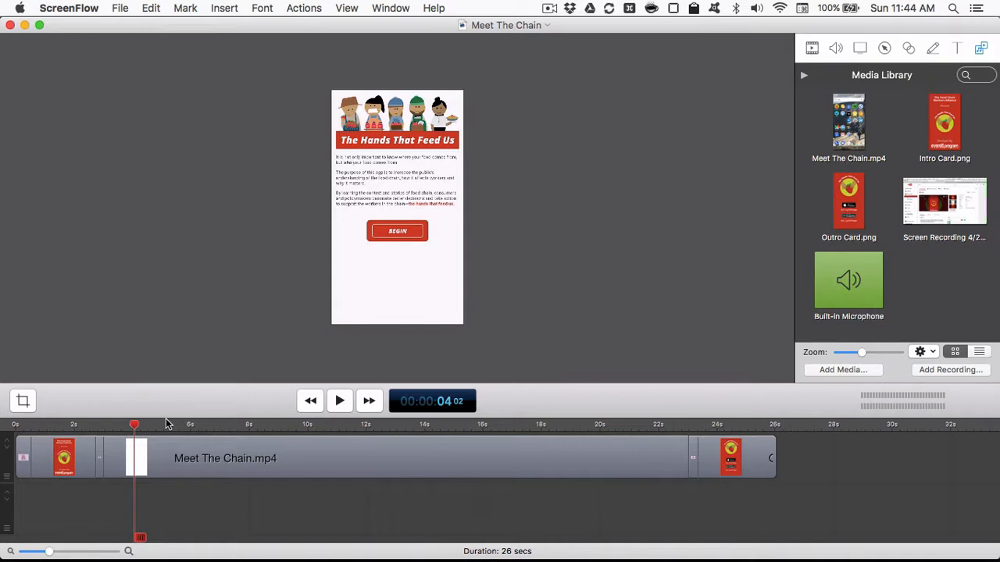
- Switch to Affinity Designer and create a new portrait document 720 px wide and 1280 px high
{"action": "key", "text": "super+Tab"}
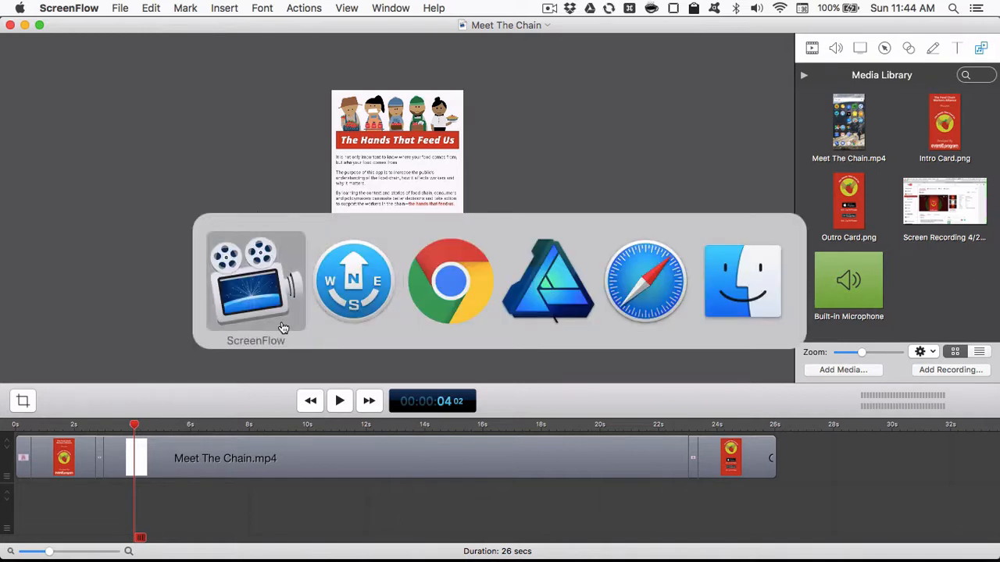
{"action": "left_click", "coordinate": [545, 318]}
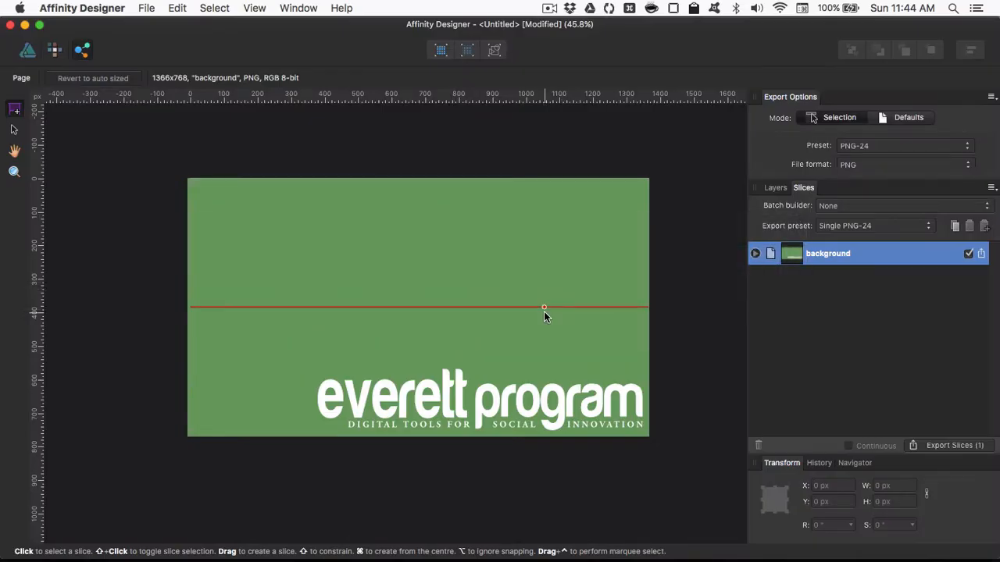
{"action": "key", "text": "super+n"}
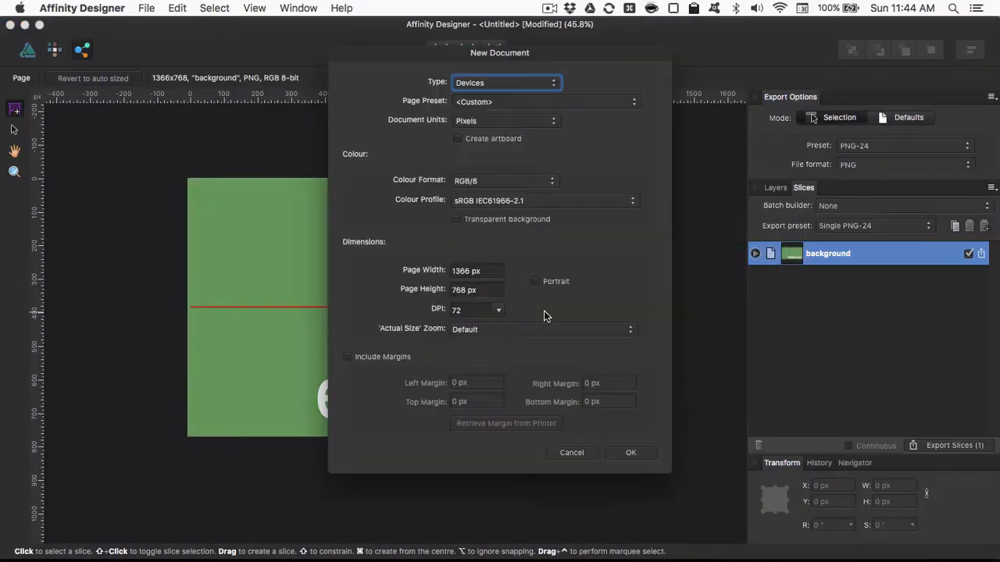
{"action": "left_click", "coordinate": [461, 271]}
{"action": "type", "text": "7"}
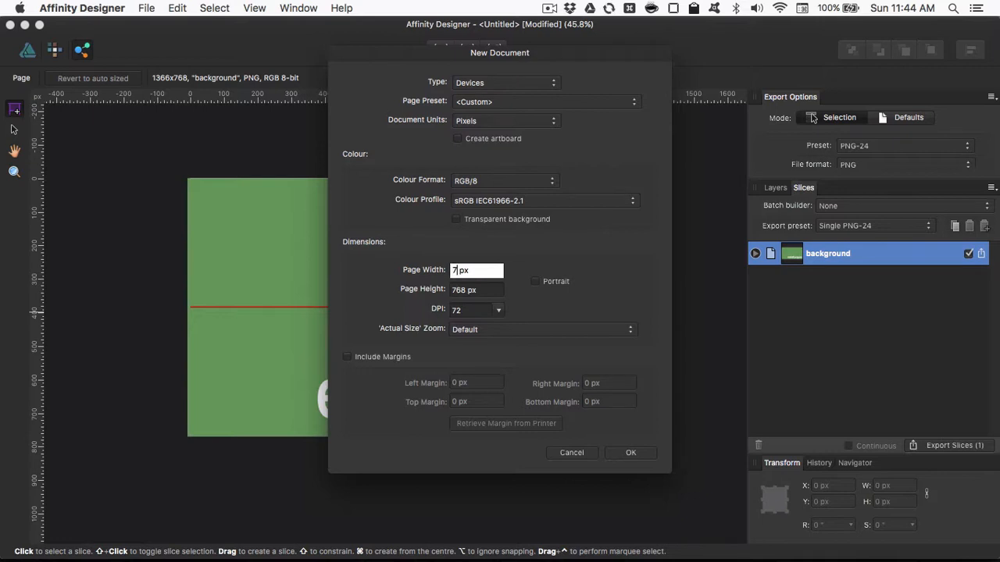
{"action": "type", "text": "20"}
{"action": "key", "text": "Tab"}
{"action": "type", "text": "12"}
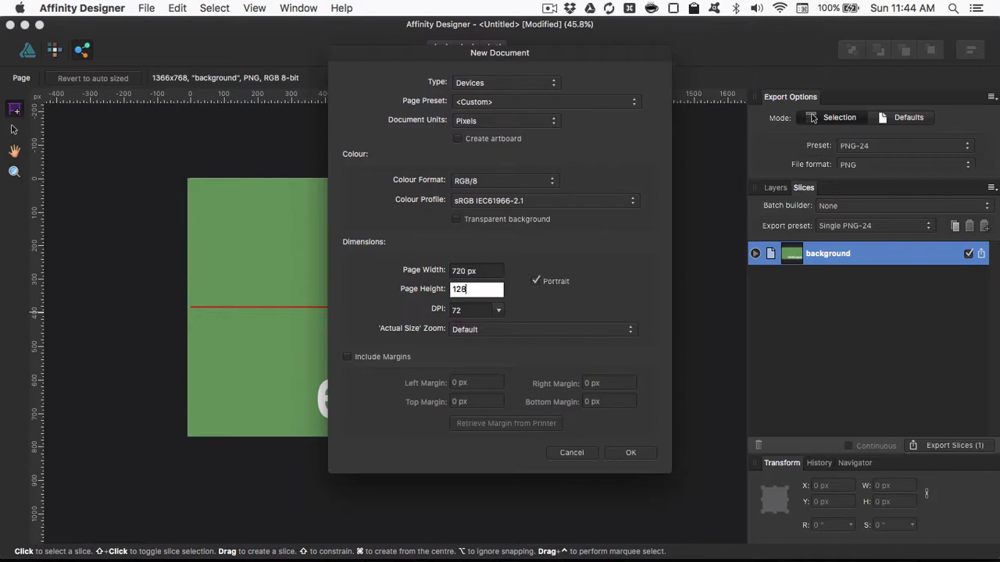
{"action": "left_click", "coordinate": [631, 453]}
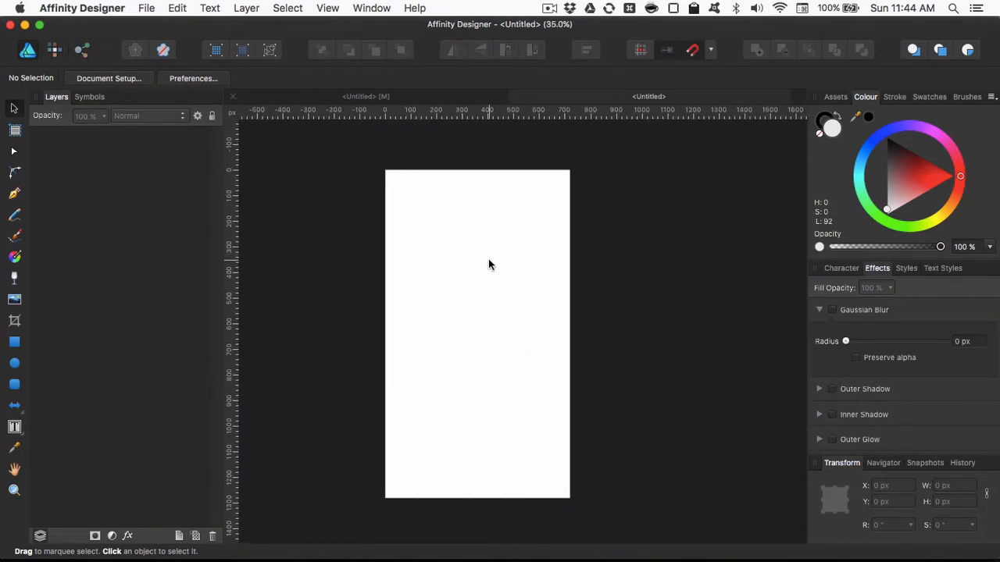
- Preview and open Red-Logo.afdesign from Path Finder's FCWA App folder and copy its shadow group into the new document
{"action": "key", "text": "super+Tab"}
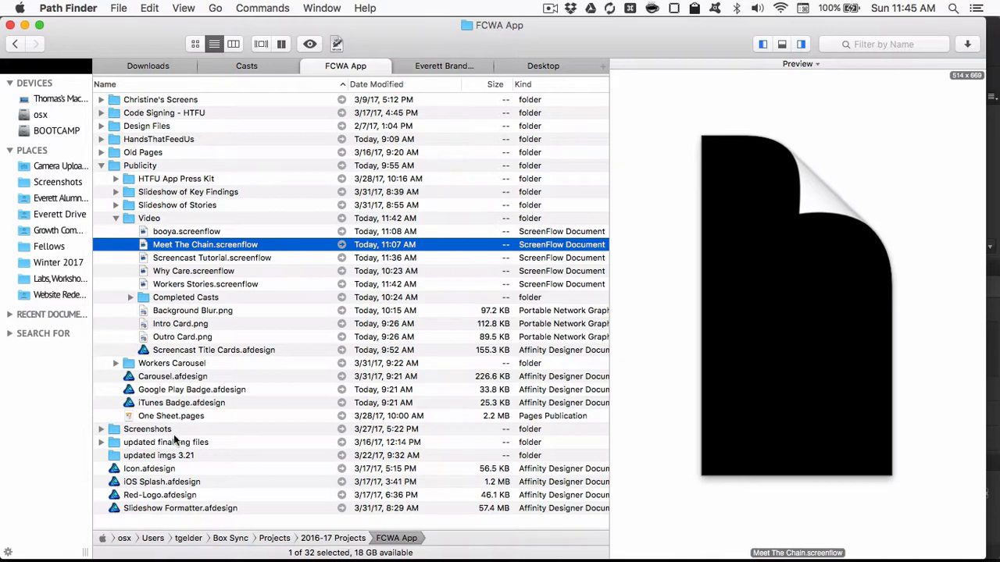
{"action": "left_click", "coordinate": [176, 498]}
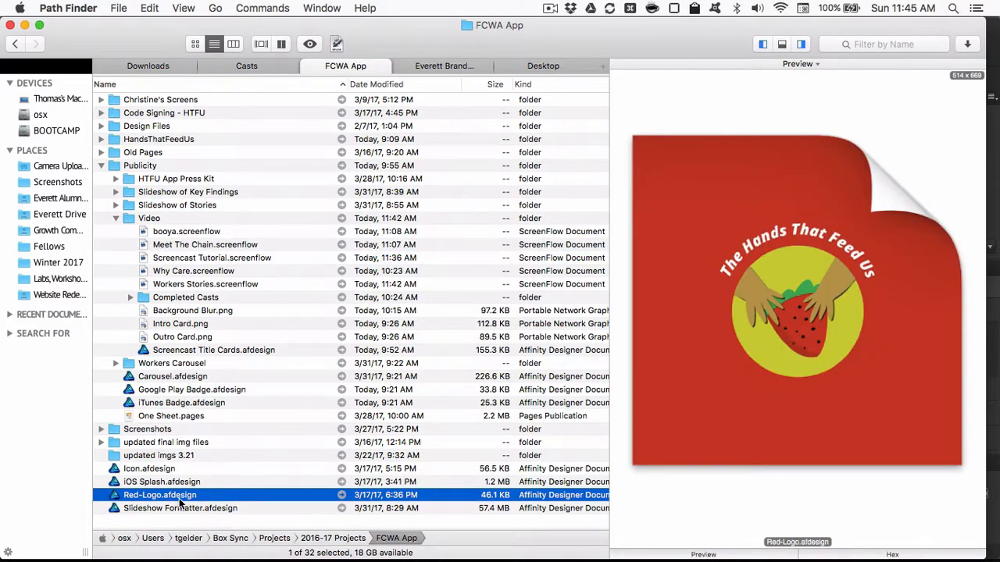
{"action": "key", "text": "space"}
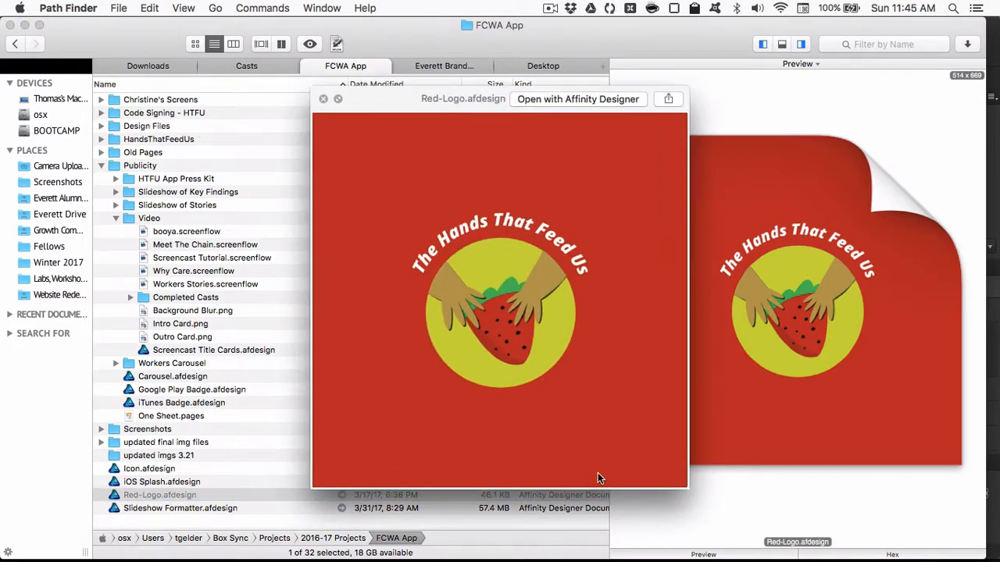
{"action": "key", "text": "space"}
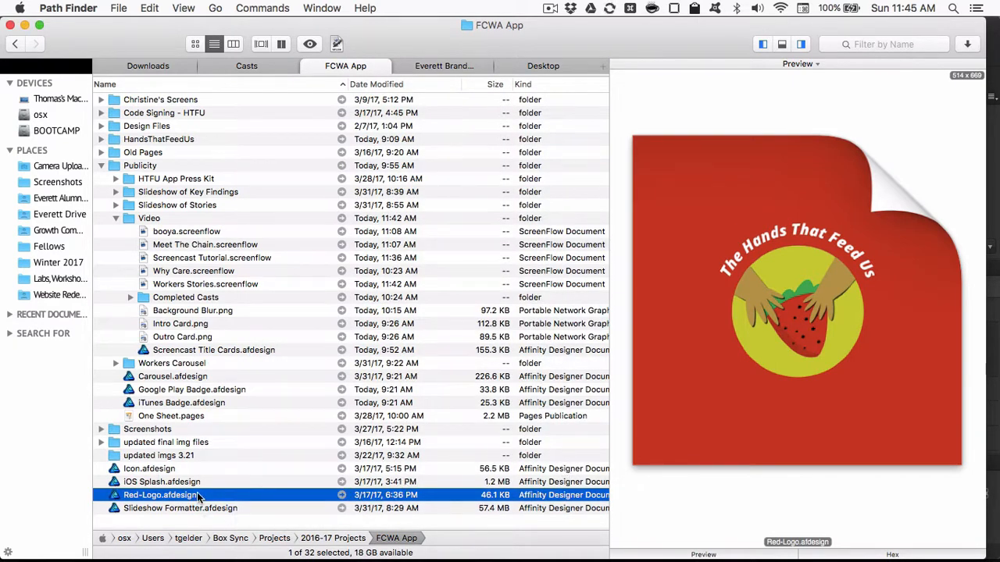
{"action": "double_click", "coordinate": [199, 497]}
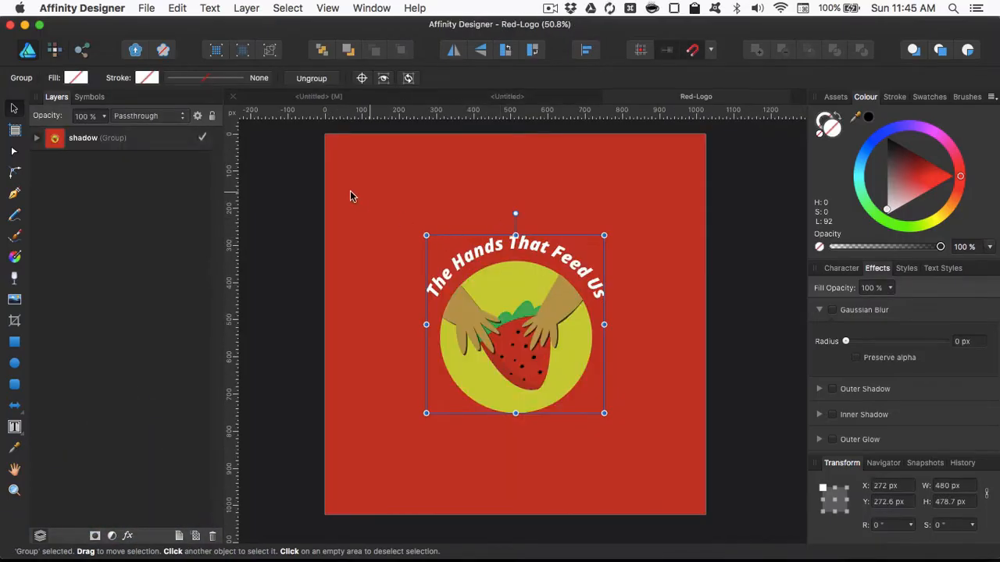
{"action": "left_click", "coordinate": [152, 146]}
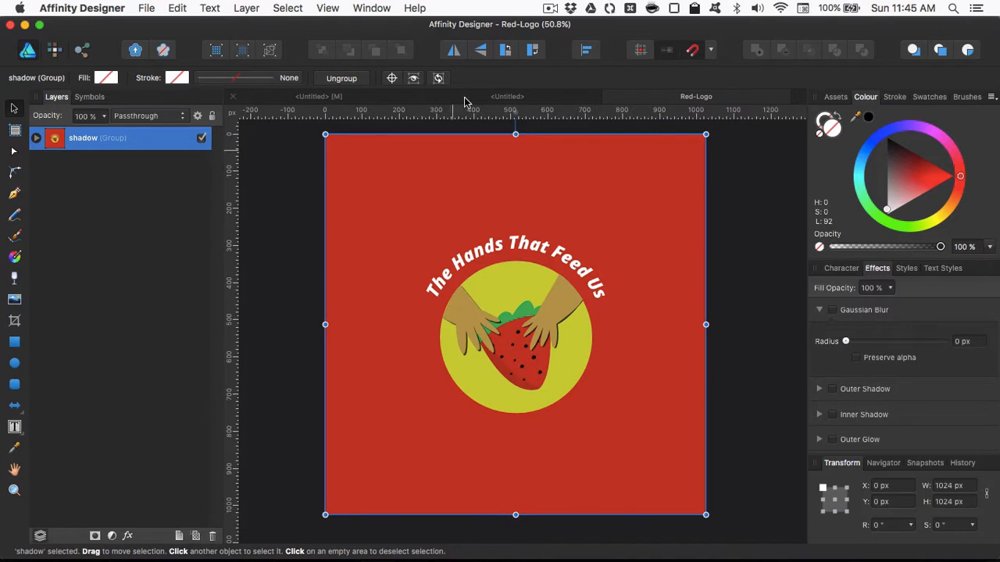
{"action": "left_click", "coordinate": [500, 100]}
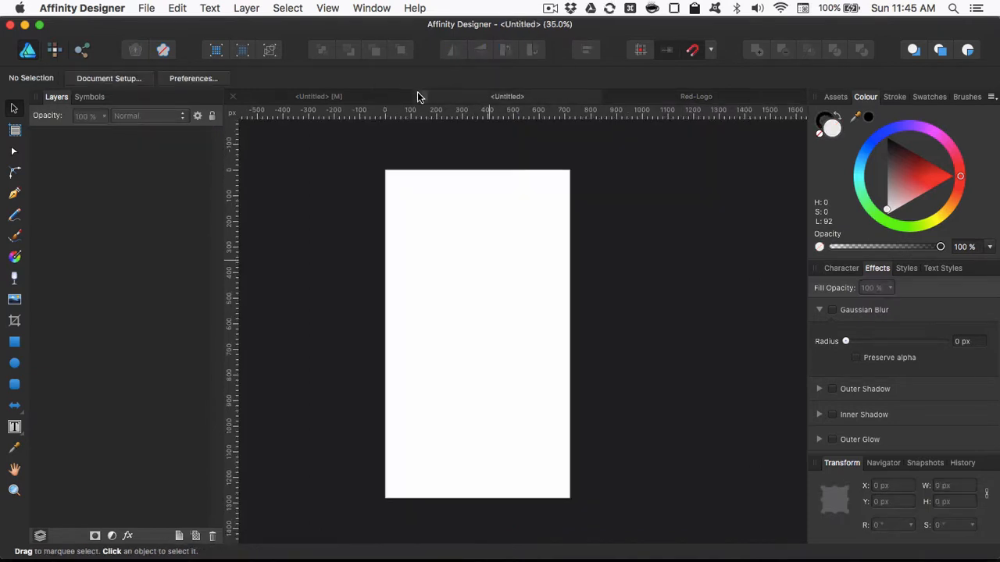
{"action": "key", "text": "super+v"}
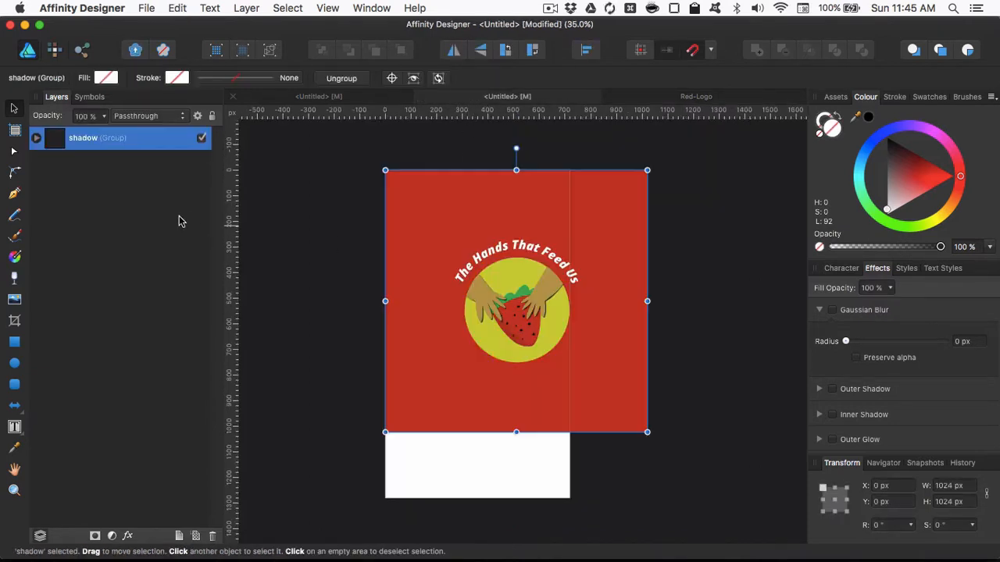
- Save the new document in the Publicity folder as Title Cards.afdesign
{"action": "key", "text": "super+s"}
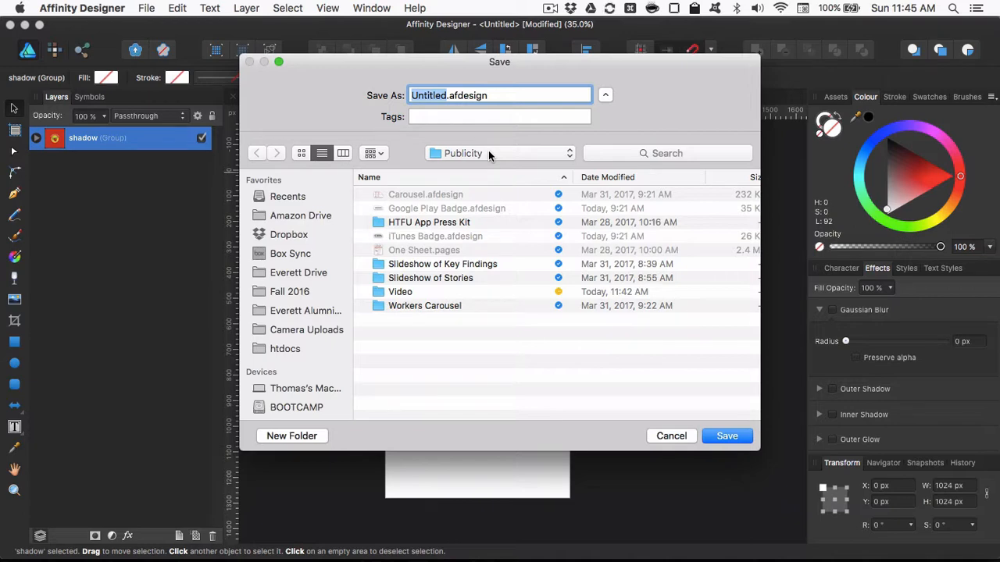
{"action": "type", "text": "Title Card"}
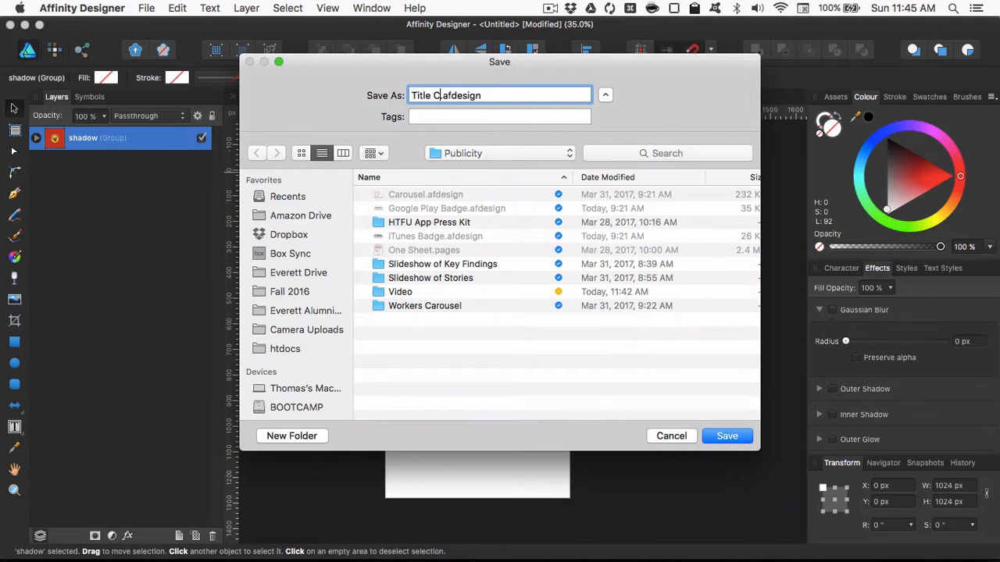
{"action": "type", "text": "s"}
{"action": "key", "text": "Return"}
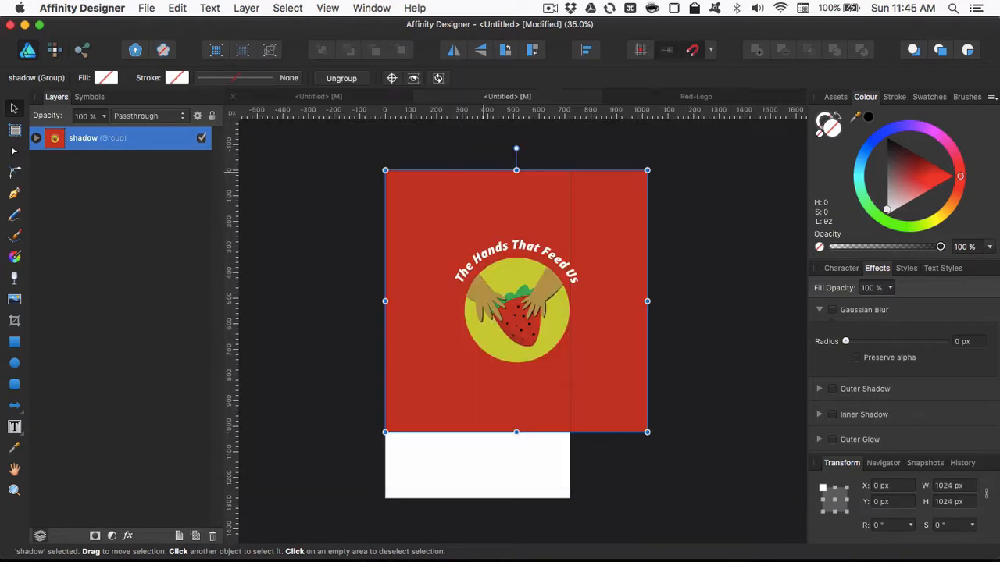
- Resize the red background rectangle to cover the page, centre the strawberry logo horizontally, and lock the rectangle
{"action": "double_click", "coordinate": [636, 421]}
{"action": "left_click_drag", "start_coordinate": [647, 432], "coordinate": [572, 500]}
{"action": "left_click_drag", "start_coordinate": [528, 325], "coordinate": [489, 323]}
{"action": "left_click_drag", "start_coordinate": [471, 284], "coordinate": [469, 281]}
{"action": "right_click", "coordinate": [114, 188]}
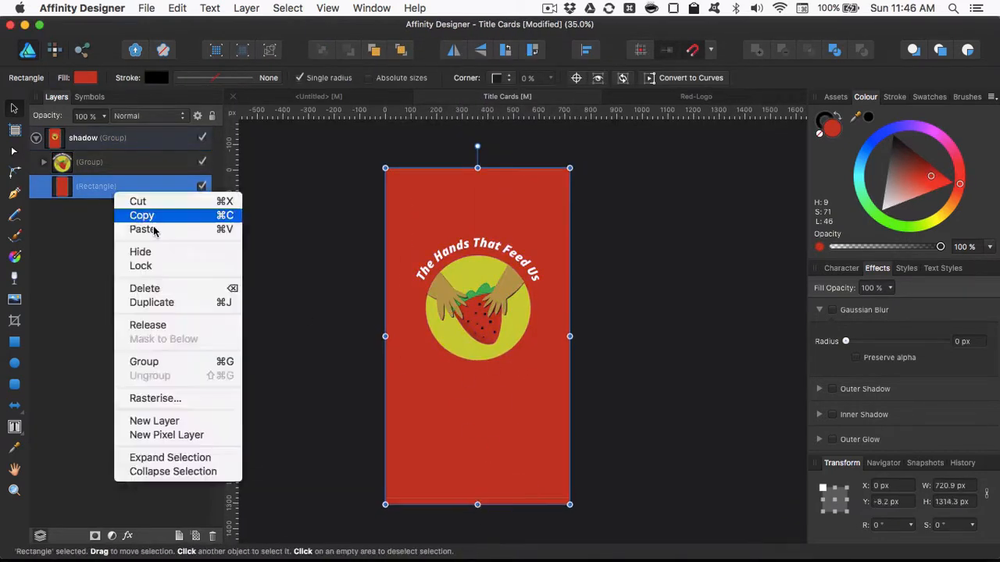
{"action": "left_click", "coordinate": [136, 263]}
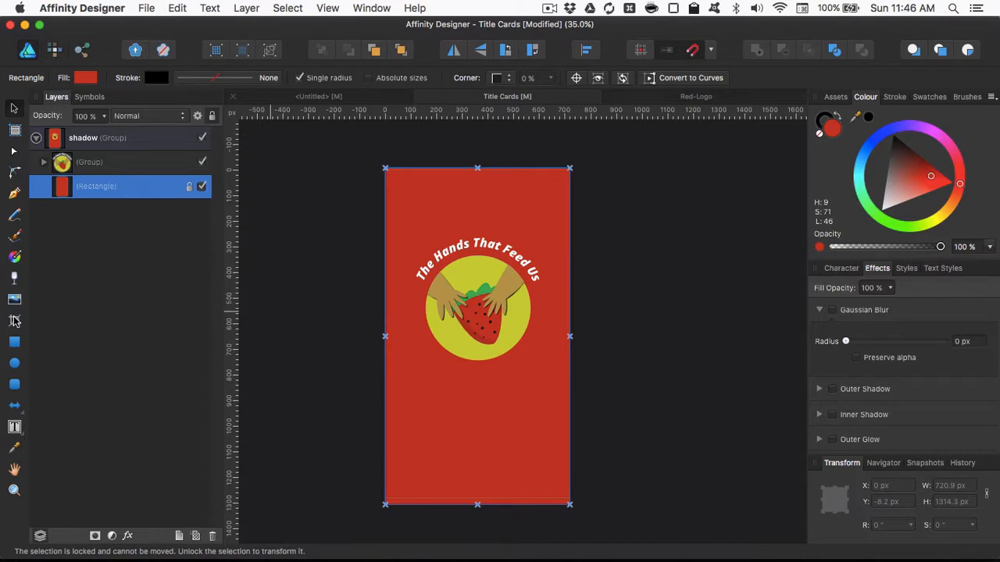
- Add the white, centred, bold italic Open Sans heading "The Food Chain Workers Alliance" across the top of the card
{"action": "left_click_drag", "start_coordinate": [16, 427], "coordinate": [43, 446]}
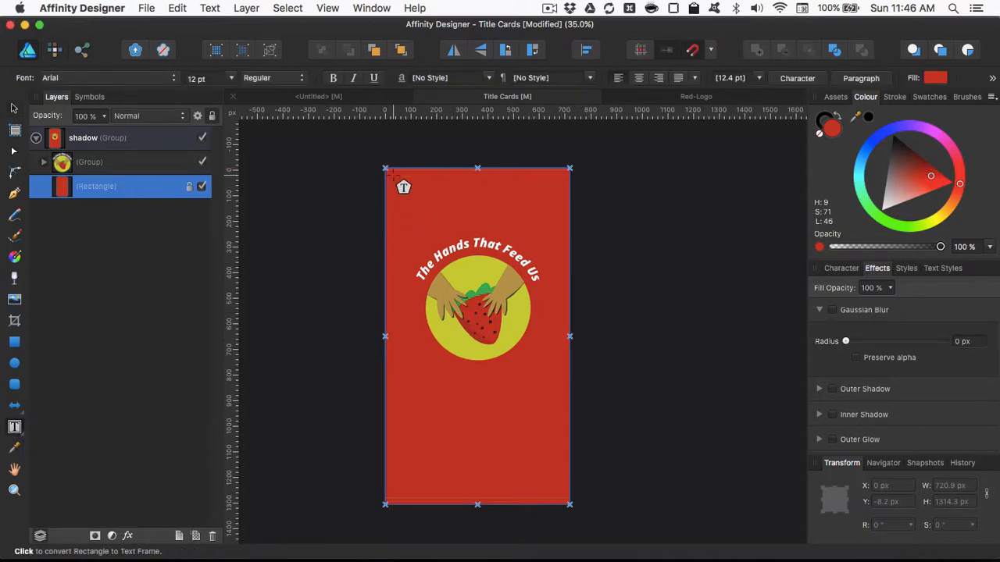
{"action": "left_click_drag", "start_coordinate": [392, 177], "coordinate": [556, 218]}
{"action": "left_click", "coordinate": [638, 78]}
{"action": "left_click", "coordinate": [334, 78]}
{"action": "type", "text": "The Food Chain Workers Alliance"}
{"action": "key", "text": "super+a"}
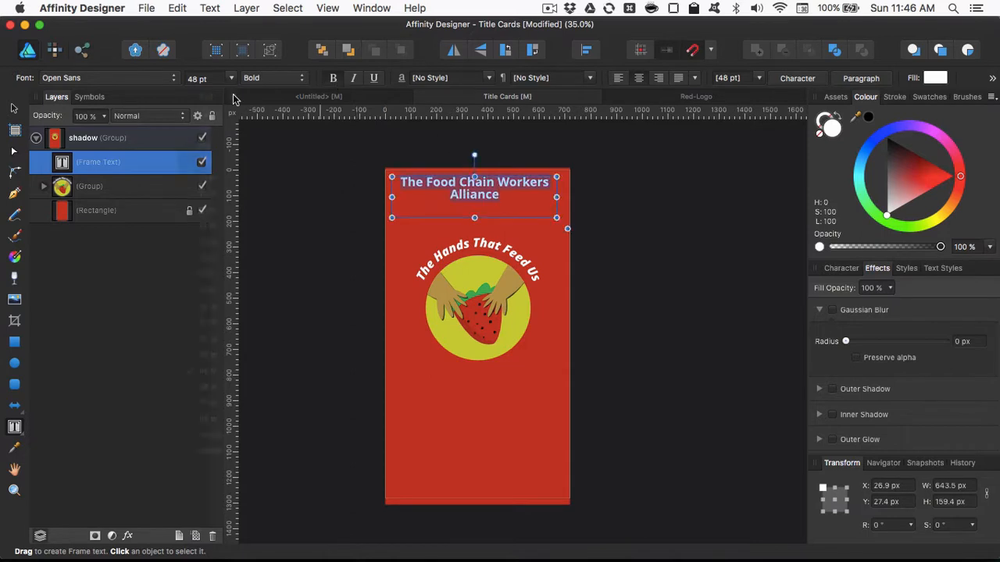
{"action": "left_click", "coordinate": [231, 78]}
{"action": "left_click", "coordinate": [353, 78]}
- Add the word "presents" in Apple Chancery under the heading and move the strawberry logo group down to make room
{"action": "left_click_drag", "start_coordinate": [406, 228], "coordinate": [556, 248]}
{"action": "type", "text": "presents"}
{"action": "left_click", "coordinate": [14, 108]}
{"action": "left_click", "coordinate": [110, 78]}
{"action": "mouse_move", "coordinate": [478, 308]}
{"action": "left_mouse_down"}
{"action": "mouse_move", "coordinate": [478, 330]}
{"action": "mouse_move", "coordinate": [478, 321]}
{"action": "left_mouse_up"}
{"action": "left_click", "coordinate": [231, 78]}
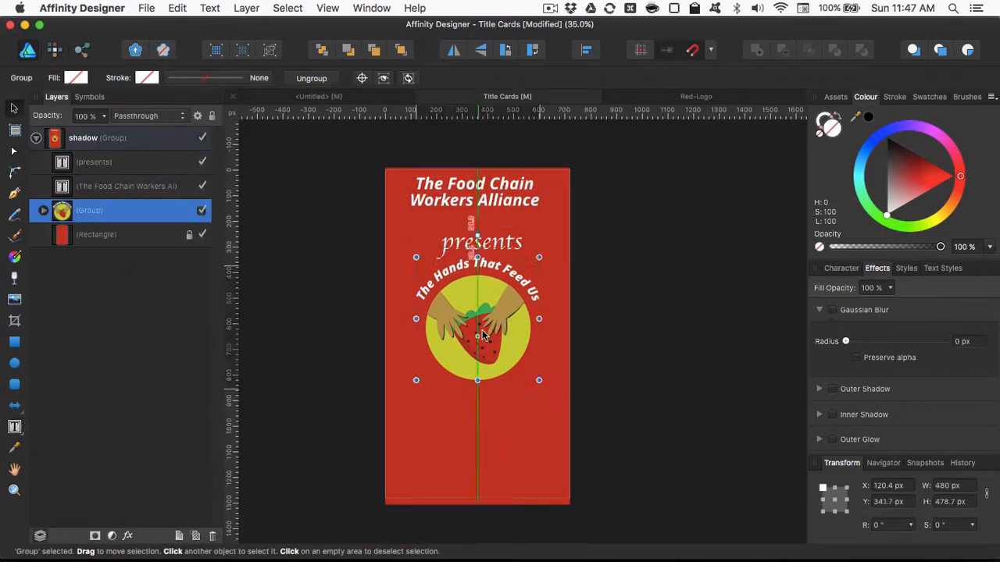
- Duplicate the "presents" text below the strawberry logo and change the copy to "developed by"
{"action": "left_click", "coordinate": [481, 237]}
{"action": "left_click_drag", "start_coordinate": [500, 237], "coordinate": [498, 419]}
{"action": "double_click", "coordinate": [499, 419]}
{"action": "key", "text": "super+a"}
{"action": "type", "text": "developed by"}
- Open the Everett Logo file, copy its EP logo layer to the bottom of the Title Cards page, and colour it white
{"action": "key", "text": "super+Tab"}
{"action": "double_click", "coordinate": [207, 194]}
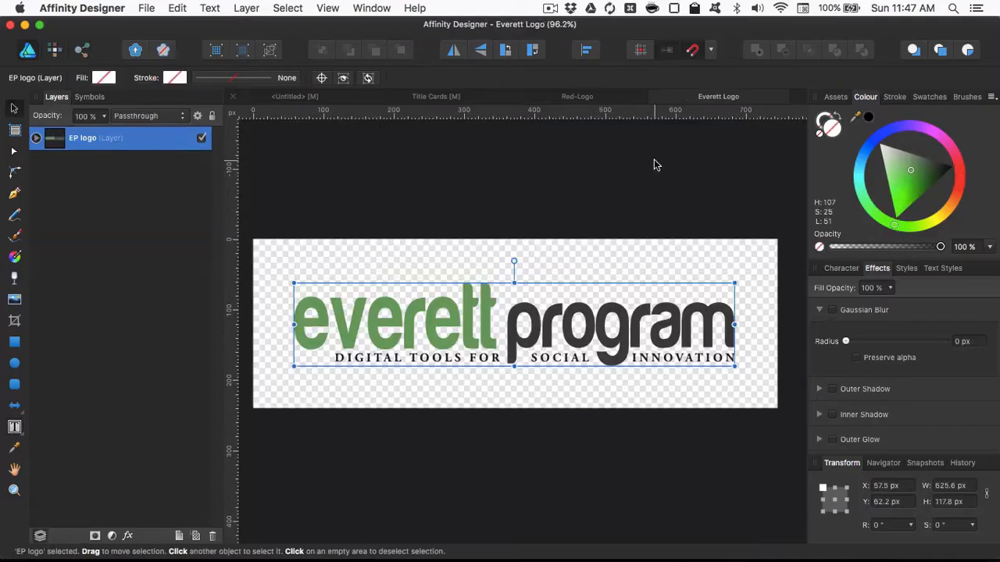
{"action": "key", "text": "super+c"}
{"action": "left_click", "coordinate": [436, 96]}
{"action": "key", "text": "super+v"}
{"action": "left_click_drag", "start_coordinate": [496, 203], "coordinate": [494, 478]}
{"action": "left_click", "coordinate": [886, 214]}
{"action": "scroll", "coordinate": [502, 357], "scroll_direction": "up", "scroll_amount": 1}
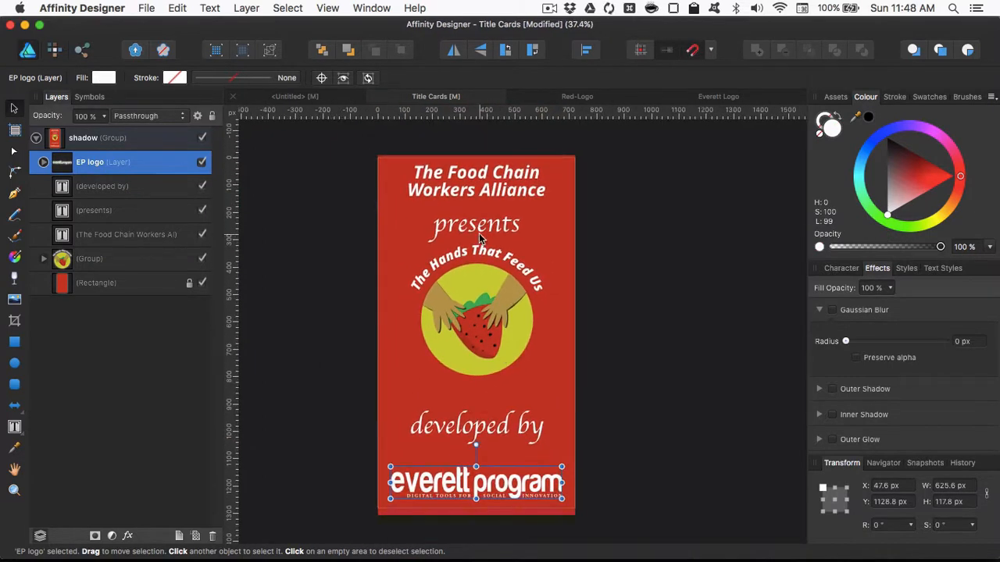
- Lower the "developed by" text to about Y 992 px and the strawberry logo group to about Y 389 px, saving the document
{"action": "left_click_drag", "start_coordinate": [479, 424], "coordinate": [479, 445]}
{"action": "key", "text": "super+s"}
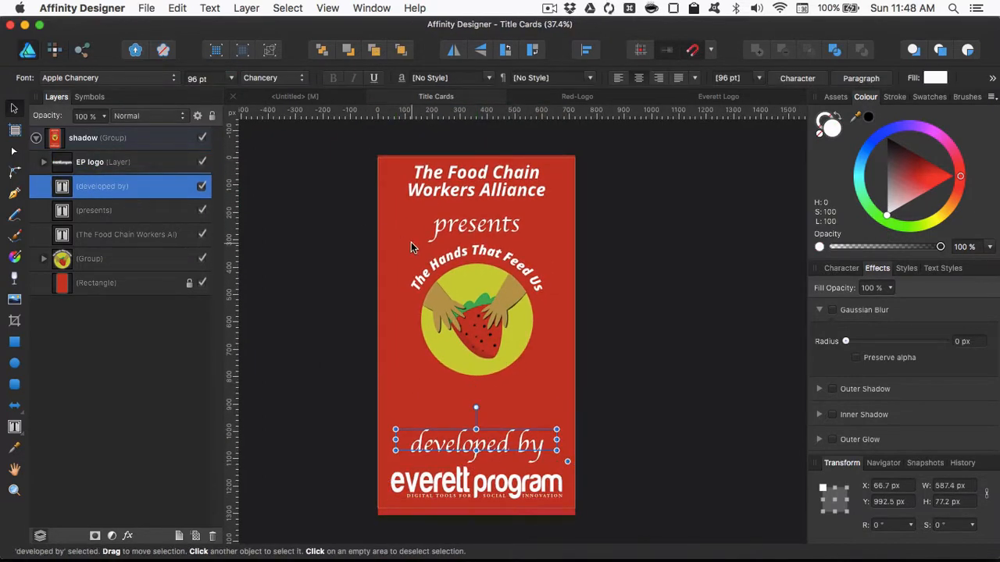
{"action": "scroll", "coordinate": [412, 247], "scroll_direction": "down", "scroll_amount": 1}
{"action": "left_click_drag", "start_coordinate": [489, 304], "coordinate": [490, 322]}
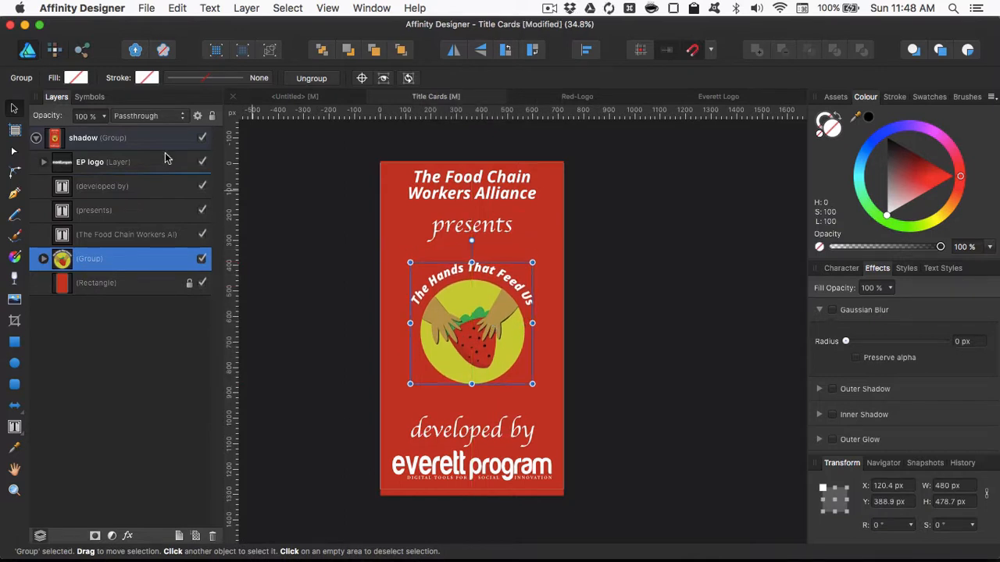
- Turn the finished card into an artboard and insert a second, empty document-sized artboard beside it
{"action": "left_click", "coordinate": [309, 204]}
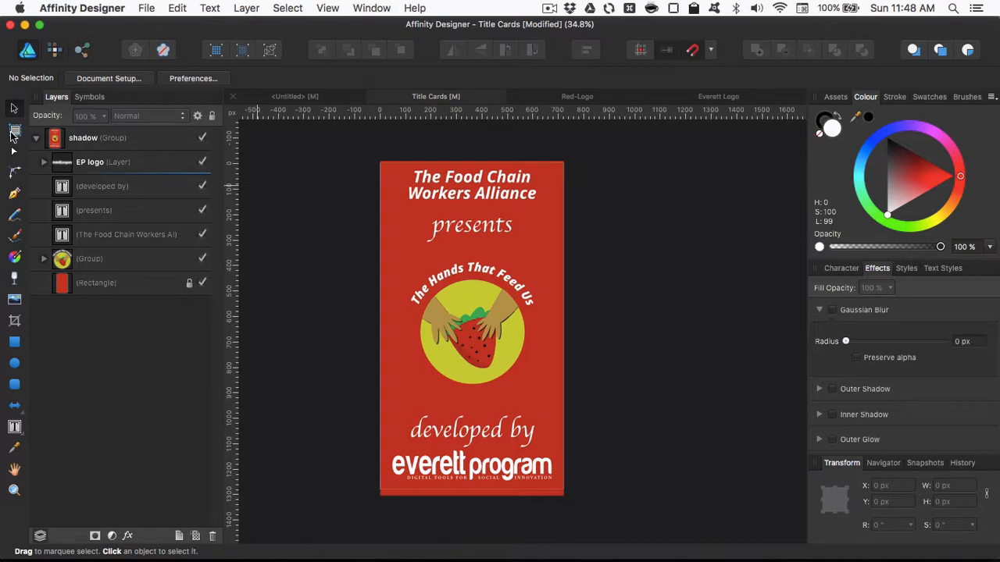
{"action": "left_click", "coordinate": [14, 131]}
{"action": "left_click", "coordinate": [232, 79]}
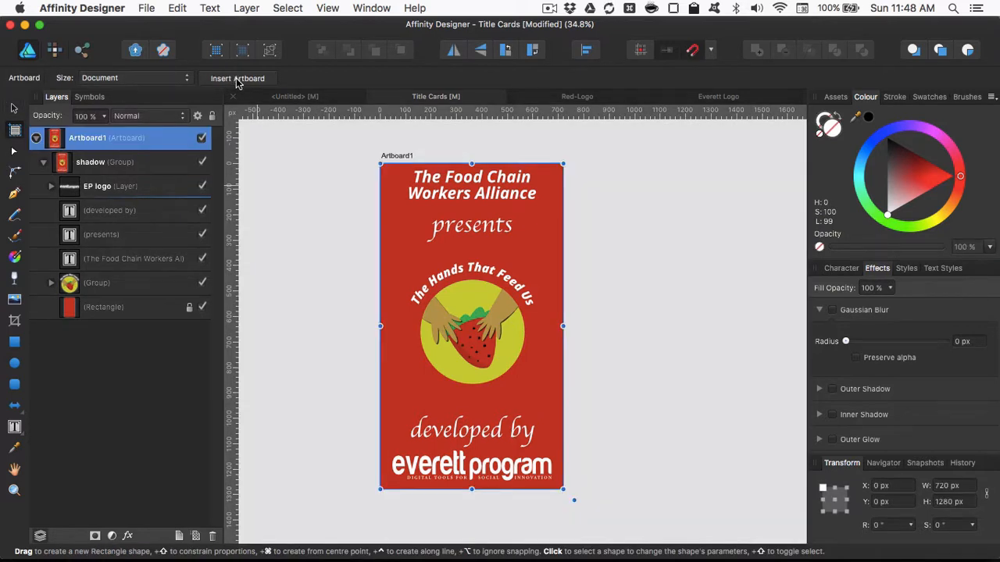
{"action": "left_click", "coordinate": [237, 81]}
{"action": "scroll", "coordinate": [536, 201], "scroll_direction": "down", "scroll_amount": 3}
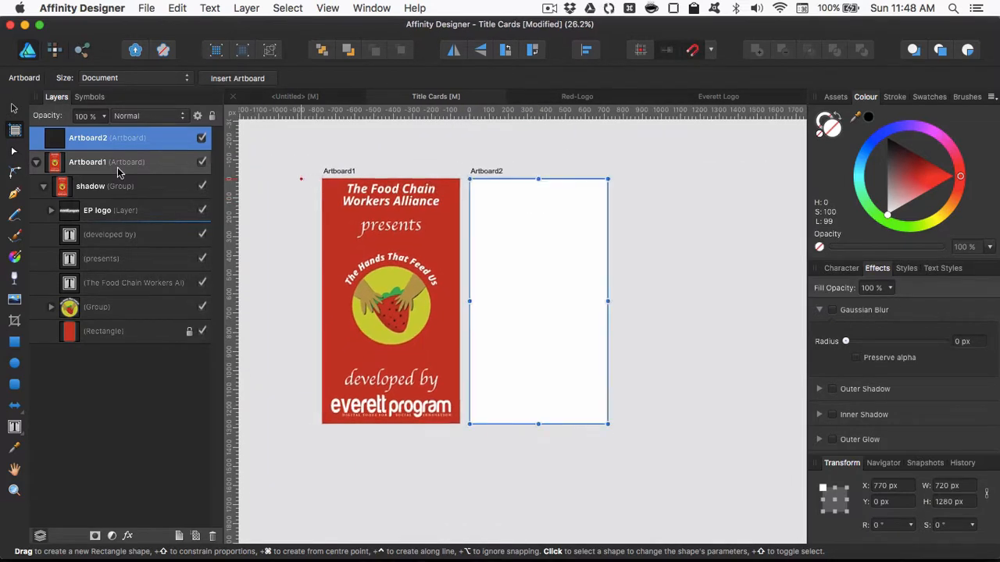
- Rename the artboard holding the finished card to Into and the empty artboard to Outro
{"action": "left_click", "coordinate": [94, 167]}
{"action": "double_click", "coordinate": [91, 164]}
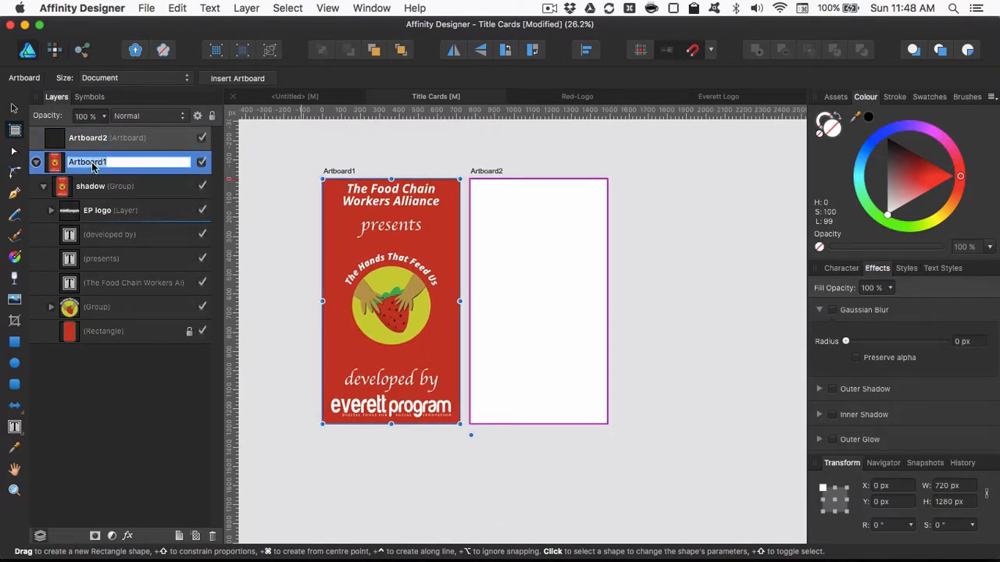
{"action": "type", "text": "Into"}
{"action": "key", "text": "Return"}
{"action": "left_click", "coordinate": [102, 139]}
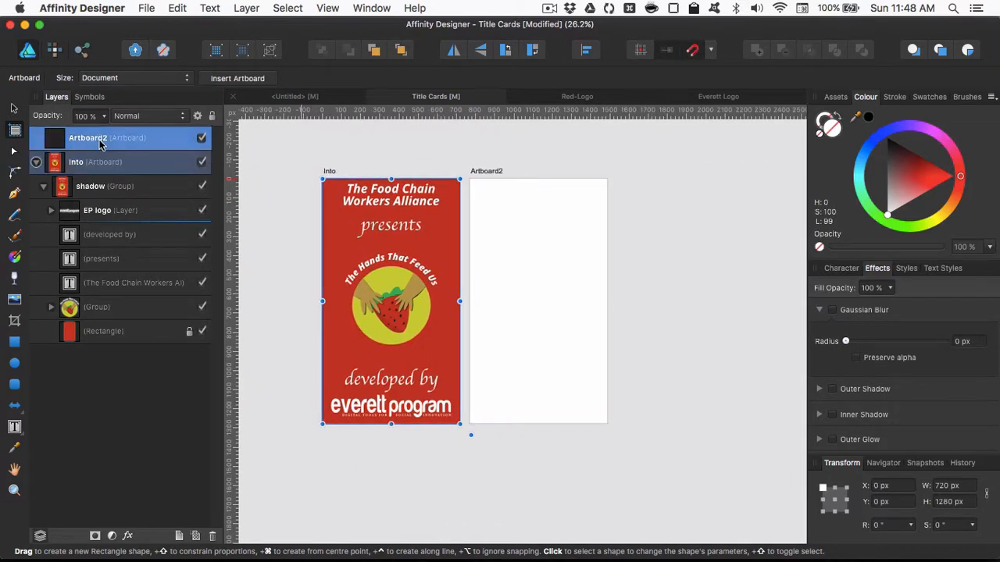
{"action": "double_click", "coordinate": [102, 139]}
{"action": "type", "text": "Outro"}
{"action": "key", "text": "Return"}
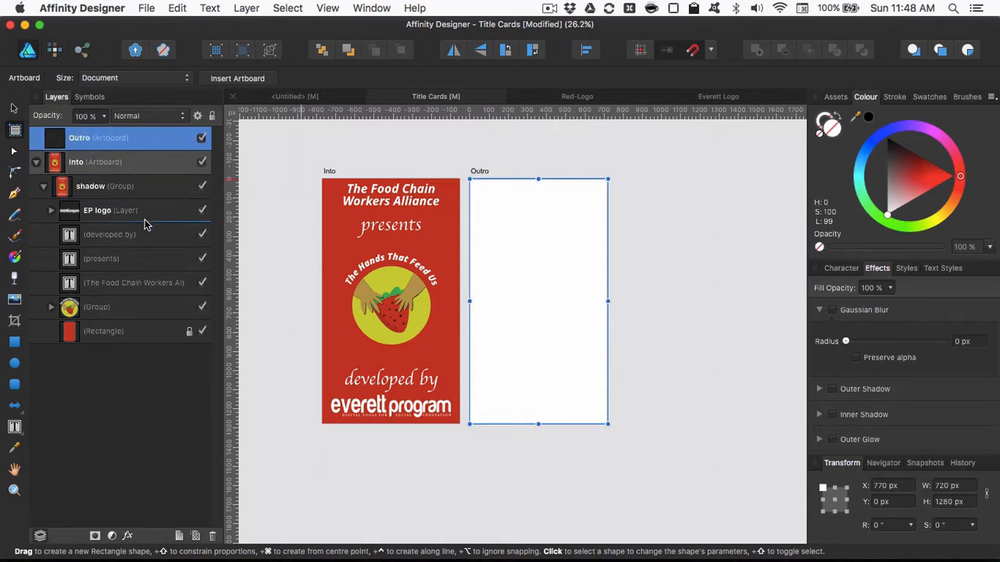
- Unlock the red background rectangle and copy it together with the strawberry logo group onto the Outro artboard
{"action": "left_click", "coordinate": [105, 188]}
{"action": "left_click", "coordinate": [100, 307]}
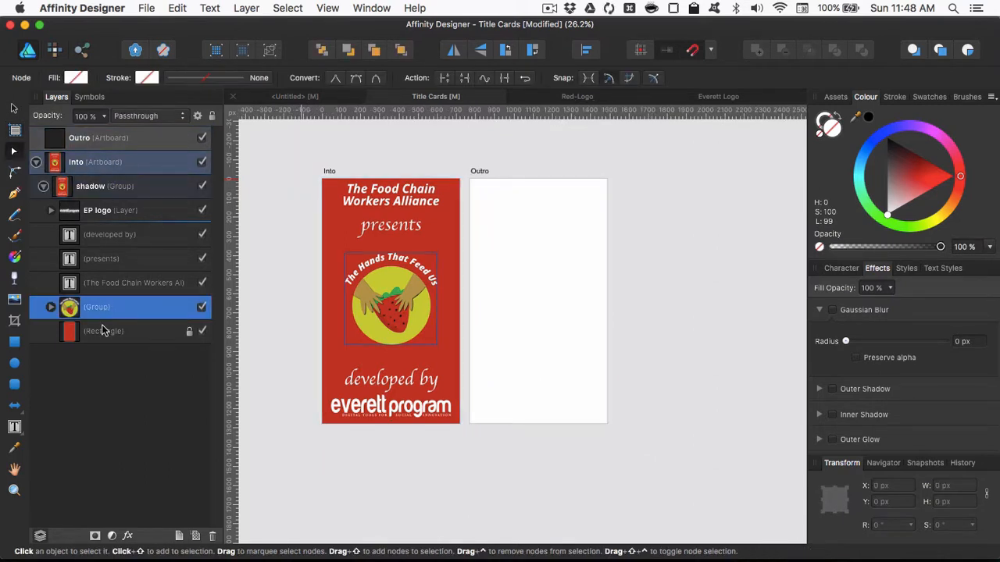
{"action": "left_click", "coordinate": [103, 331], "text": "shift"}
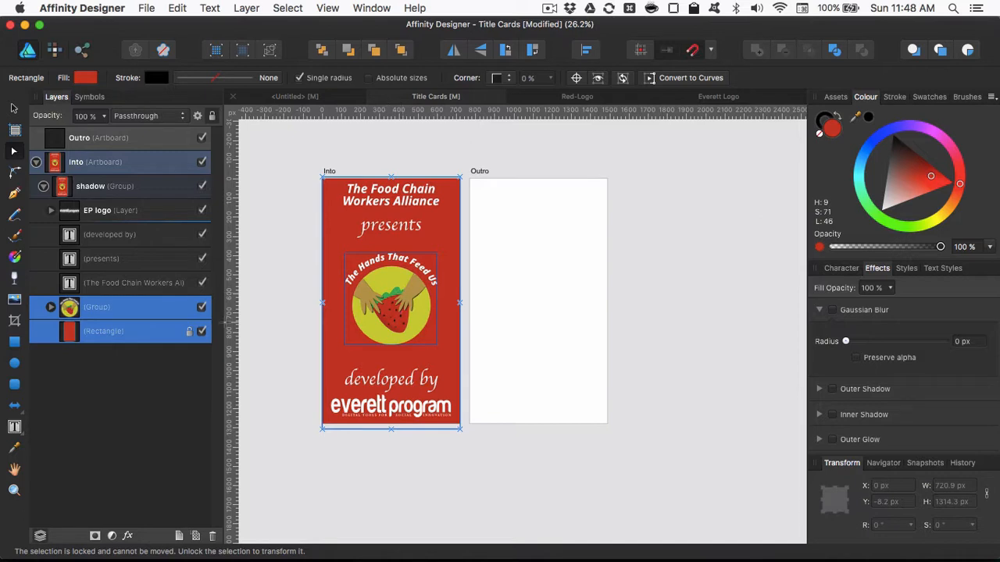
{"action": "left_click", "coordinate": [189, 331]}
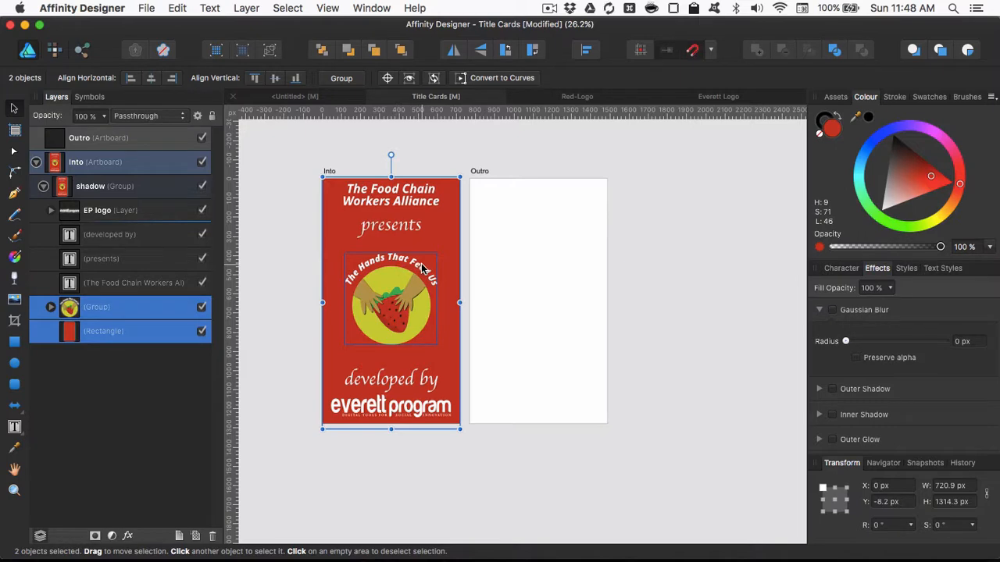
{"action": "left_click_drag", "start_coordinate": [380, 271], "coordinate": [528, 268]}
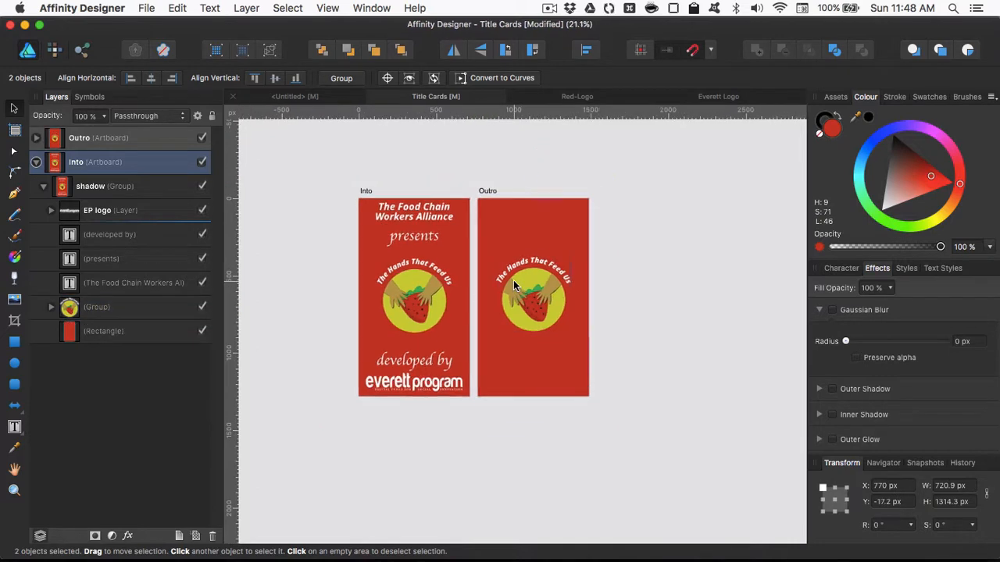
- Move the strawberry logo group on the Outro artboard up to about Y 118 px
{"action": "left_click", "coordinate": [513, 285]}
{"action": "scroll", "coordinate": [513, 286], "scroll_direction": "up", "scroll_amount": 3}
{"action": "left_click_drag", "start_coordinate": [552, 296], "coordinate": [552, 252]}
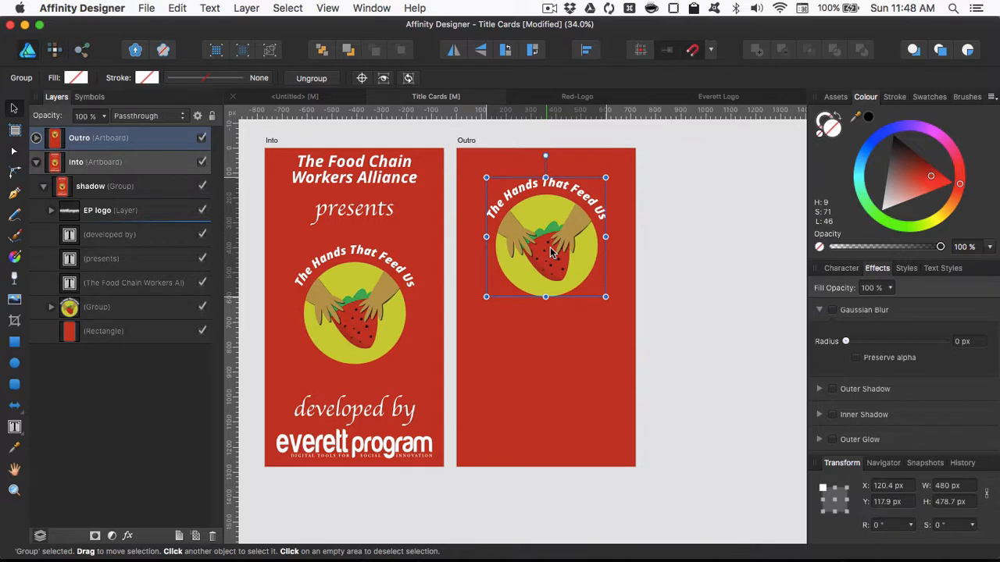
- Switch to nvALT, copy the iOS Devices link from the htfu note, and return to Affinity Designer
{"action": "key", "text": "alt+space"}
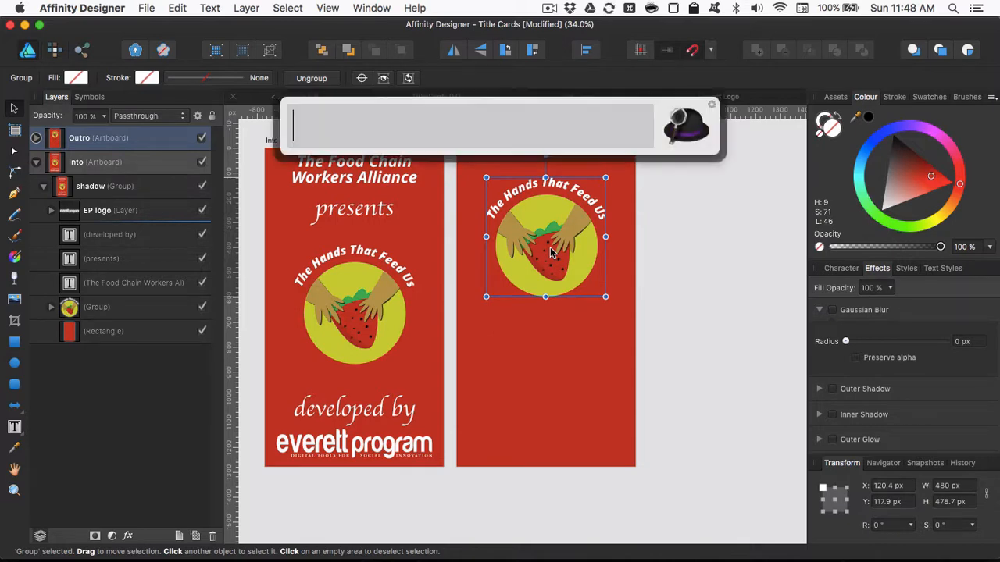
{"action": "type", "text": "n"}
{"action": "key", "text": "Return"}
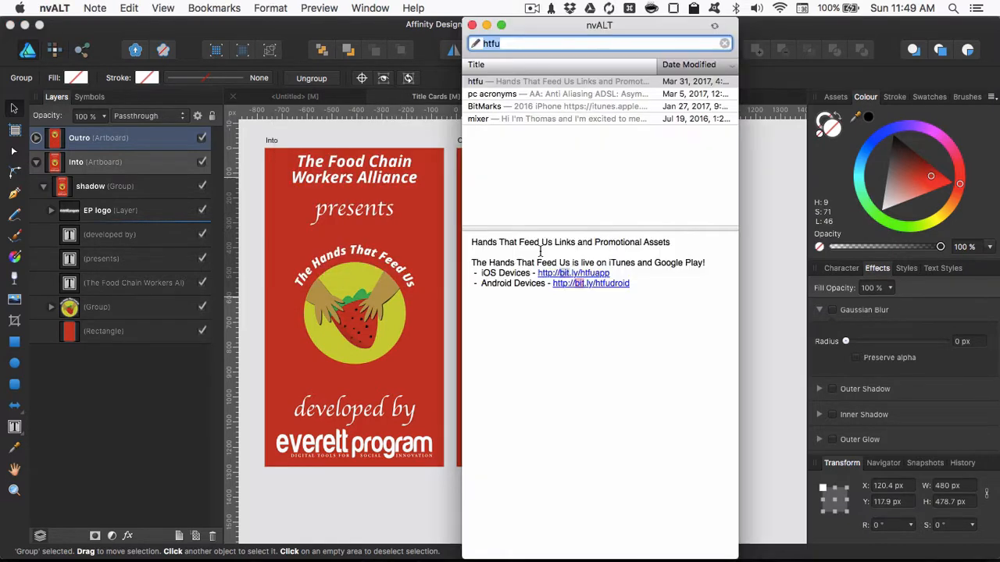
{"action": "left_click_drag", "start_coordinate": [615, 272], "coordinate": [544, 278]}
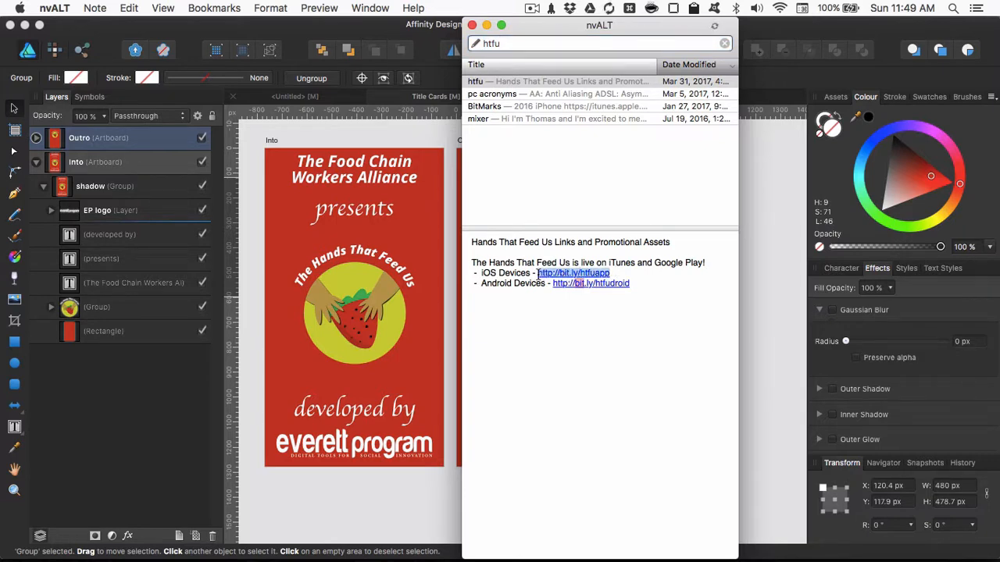
{"action": "left_click", "coordinate": [743, 290]}
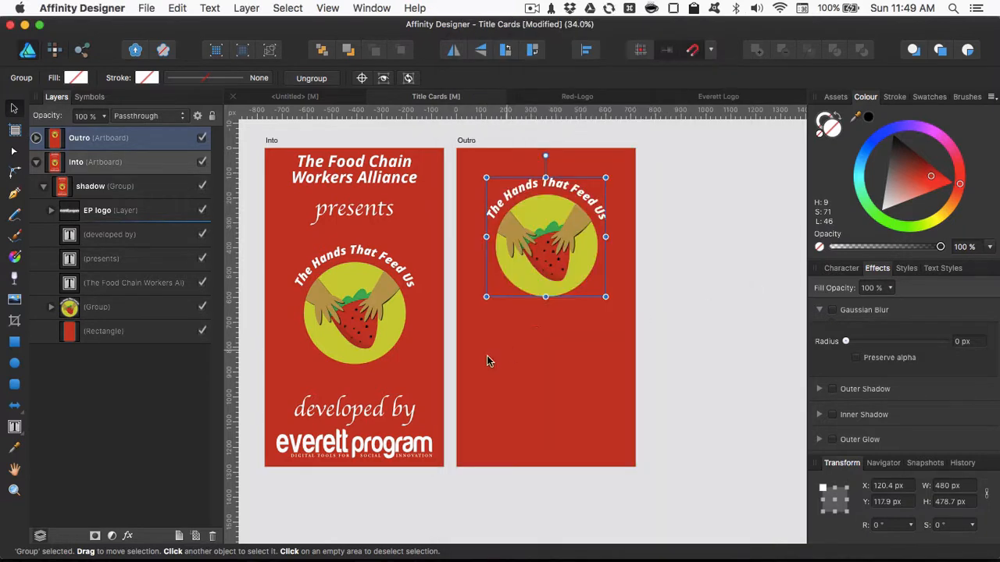
- Create a text frame about 593 x 137 px below the Outro logo and paste the copied iOS link into it
{"action": "left_click", "coordinate": [15, 428]}
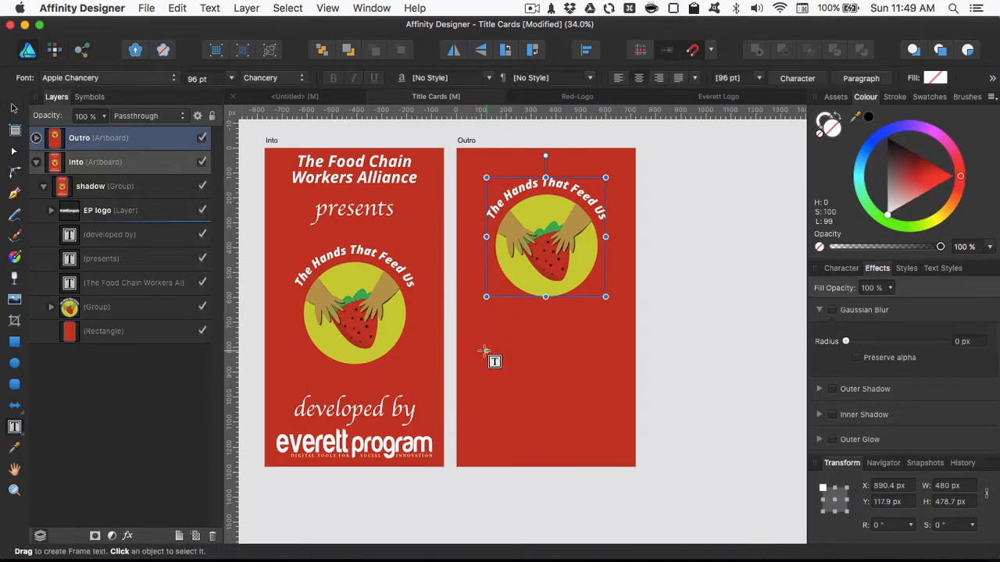
{"action": "left_click_drag", "start_coordinate": [469, 351], "coordinate": [616, 384]}
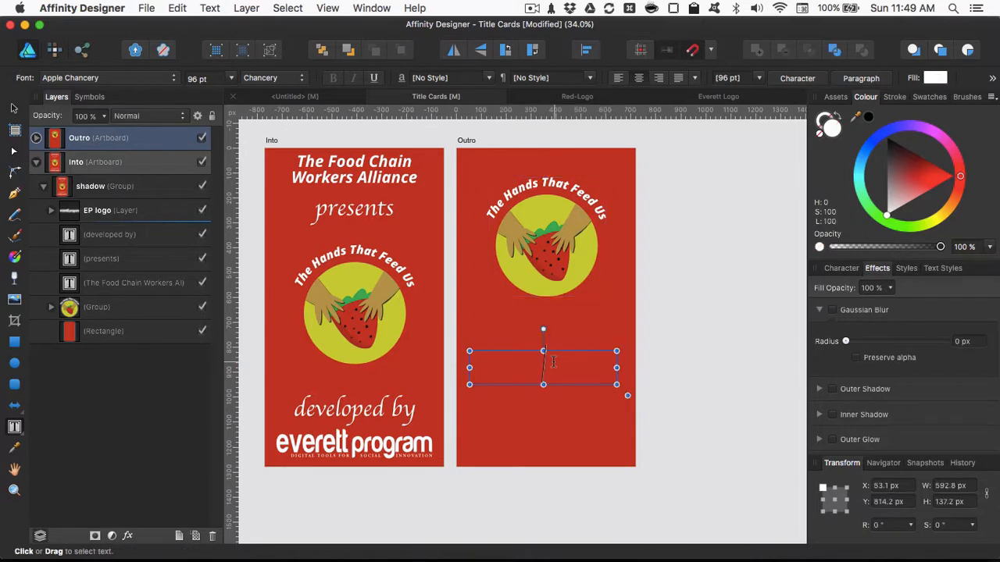
{"action": "key", "text": "cmd+v"}
- Set the pasted link's font to Consolas and shorten its text to bit.ly/htfuapp
{"action": "key", "text": "super+a"}
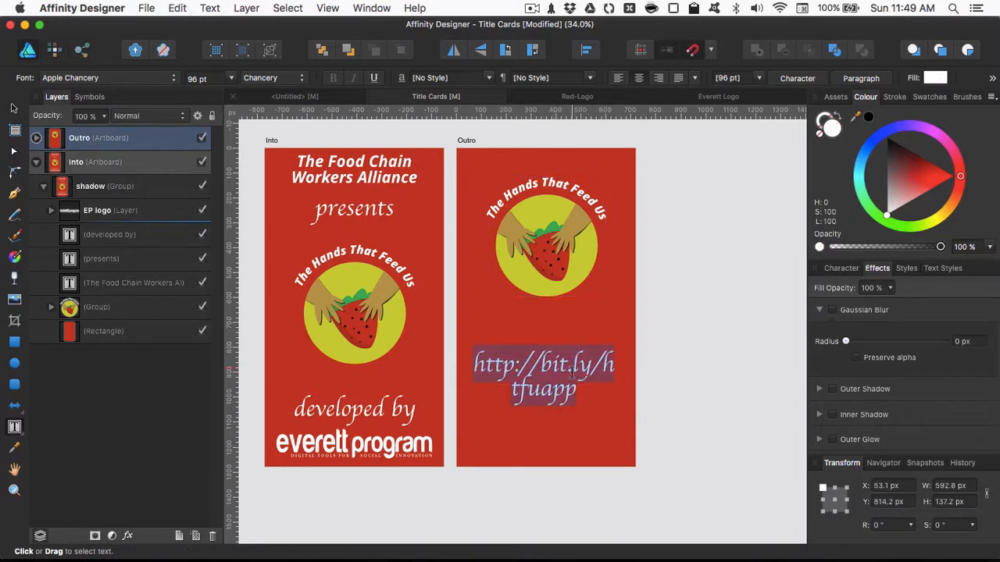
{"action": "left_click", "coordinate": [173, 77]}
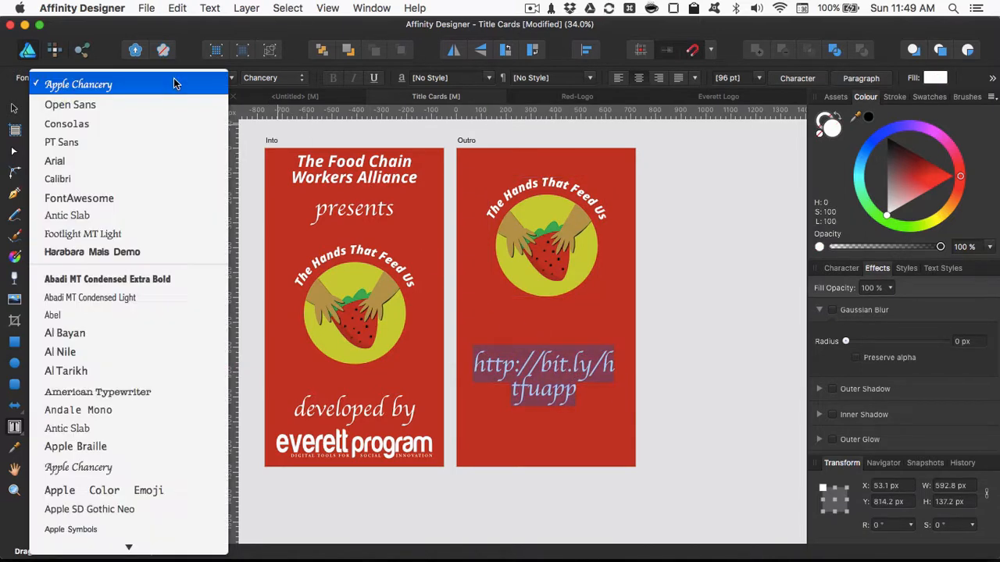
{"action": "left_click", "coordinate": [160, 123]}
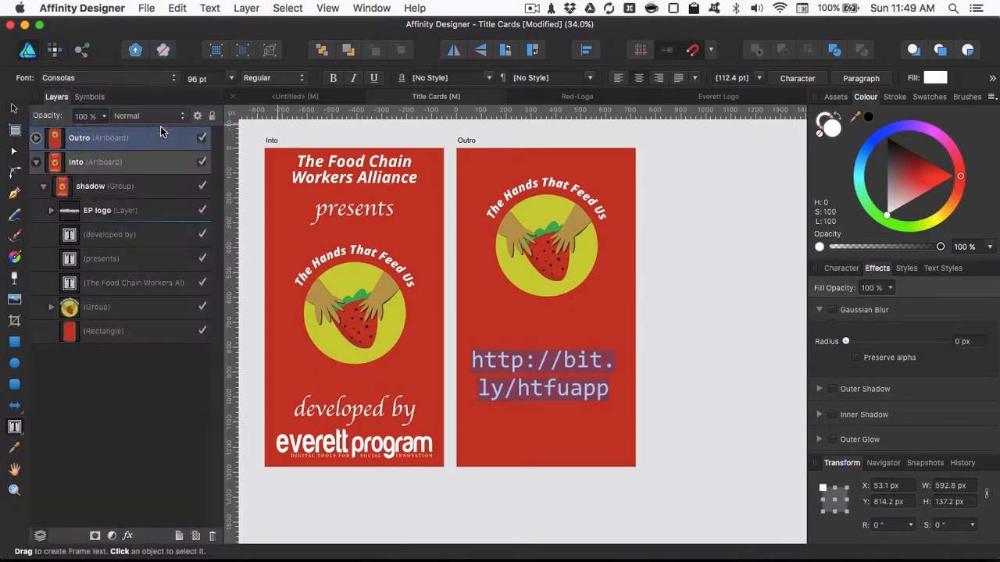
{"action": "left_click", "coordinate": [559, 365]}
{"action": "key", "text": "BackSpace"}
{"action": "key", "text": "BackSpace"}
{"action": "key", "text": "BackSpace"}
{"action": "key", "text": "BackSpace"}
{"action": "key", "text": "BackSpace"}
{"action": "key", "text": "BackSpace"}
{"action": "key", "text": "BackSpace"}
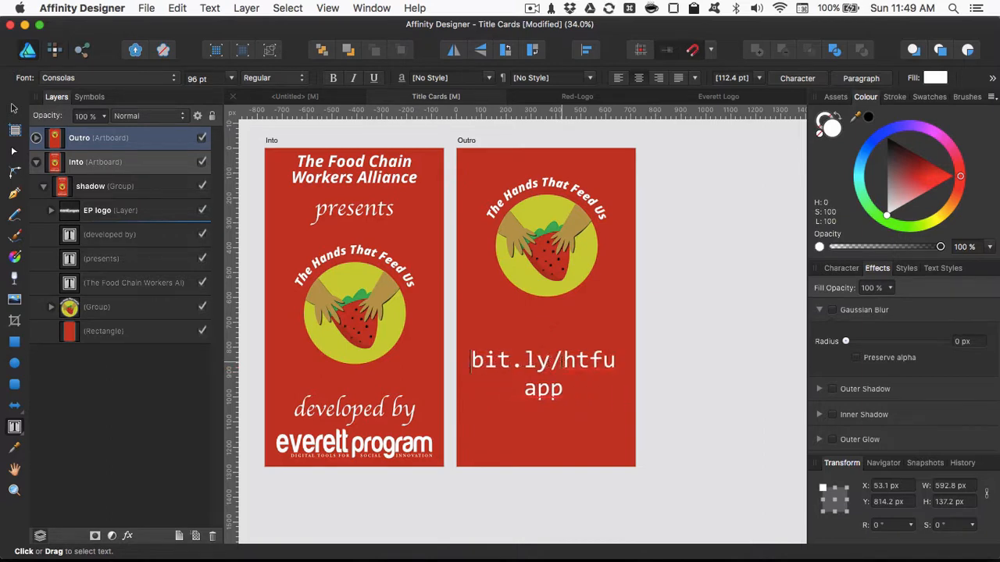
- Set the bit.ly/htfuapp text size to 48 pt and deselect it
{"action": "key", "text": "super+a"}
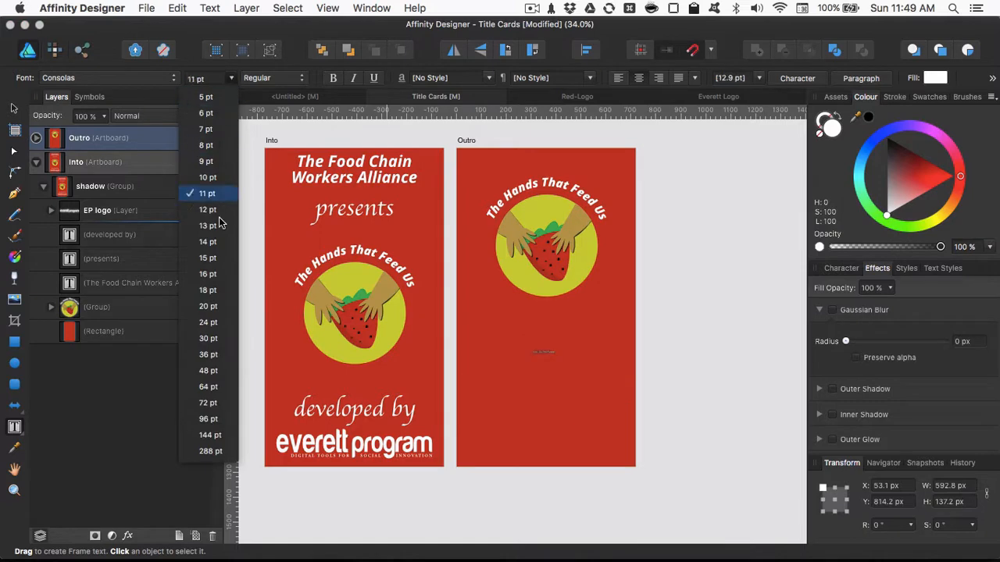
{"action": "left_click", "coordinate": [208, 372]}
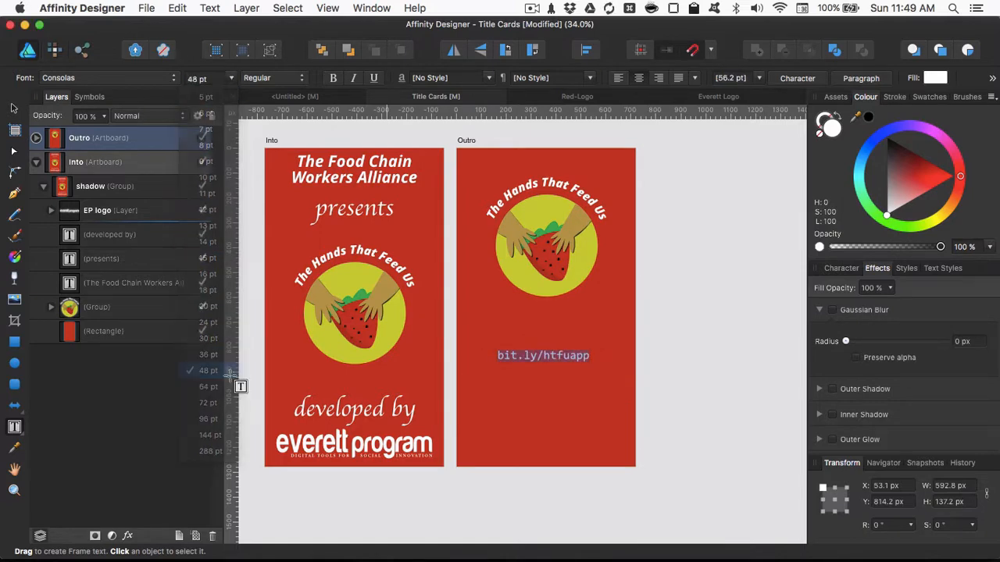
{"action": "left_click", "coordinate": [546, 360]}
{"action": "left_click", "coordinate": [568, 362]}
{"action": "key", "text": "Escape"}
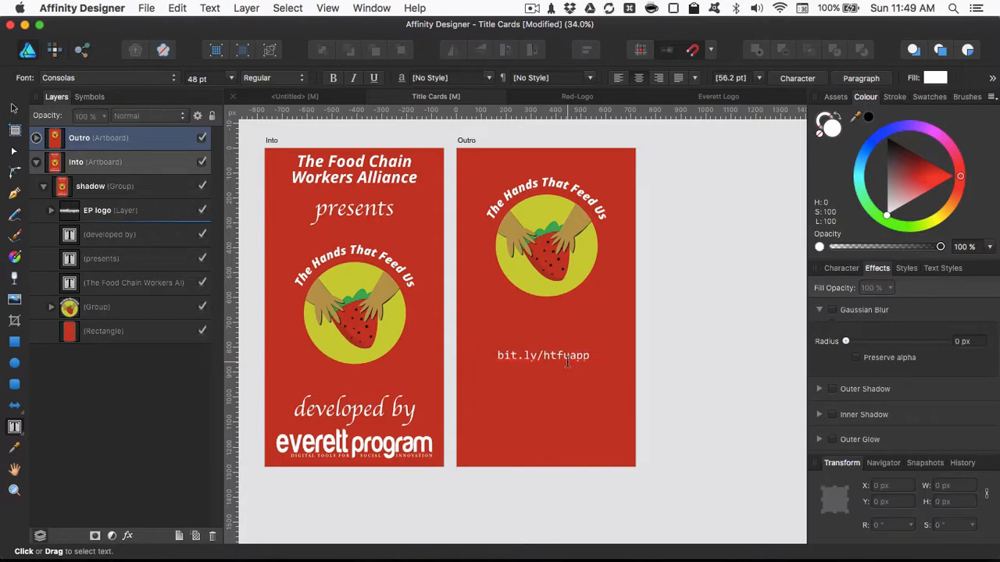
- Duplicate the link text straight down to about Y 1033 px and change the copy to bit.ly/htfudroid
{"action": "key", "text": "v"}
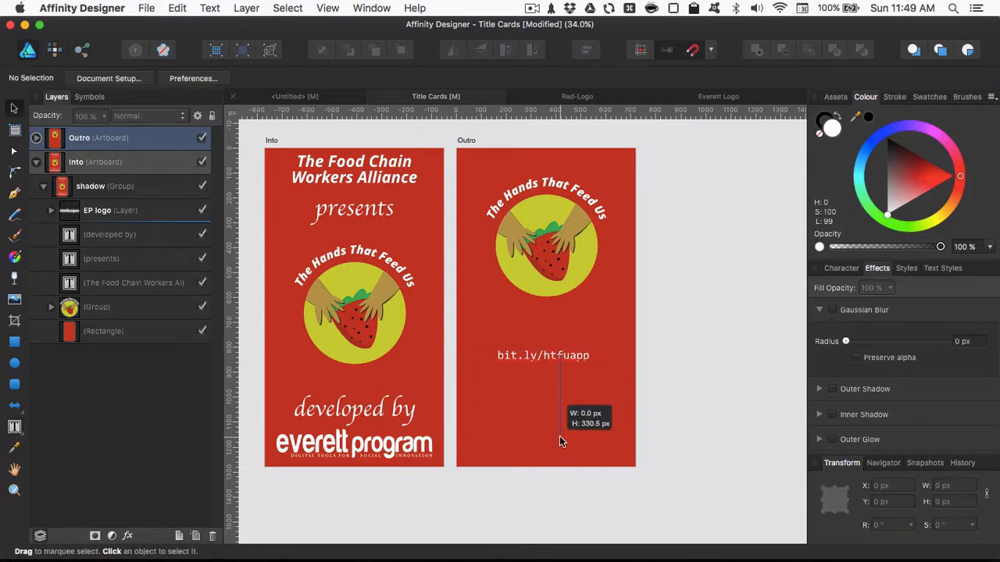
{"action": "left_click", "coordinate": [545, 359]}
{"action": "left_click_drag", "start_coordinate": [544, 359], "coordinate": [544, 414]}
{"action": "left_click", "coordinate": [593, 410]}
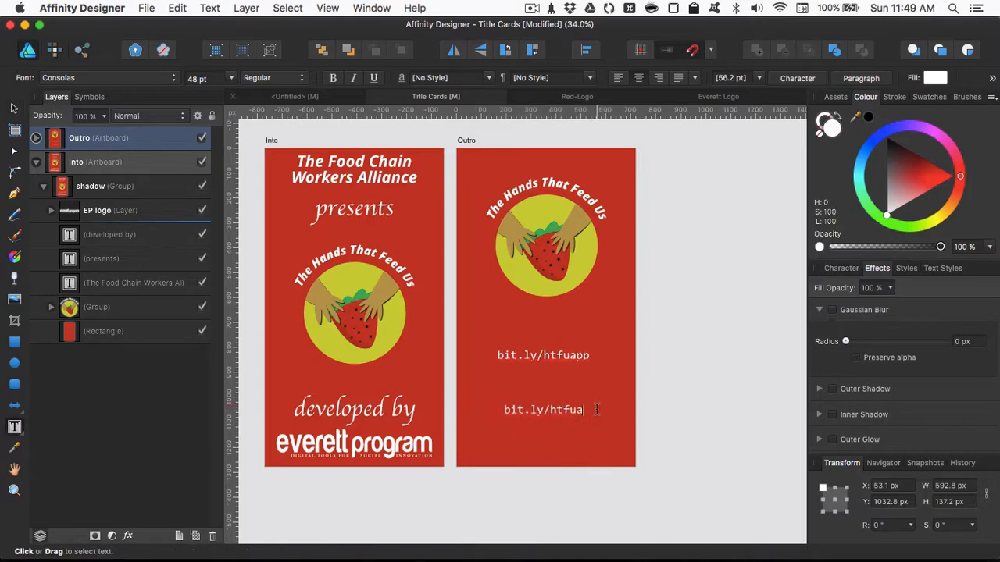
{"action": "key", "text": "BackSpace"}
{"action": "key", "text": "BackSpace"}
{"action": "key", "text": "BackSpace"}
{"action": "type", "text": "droid"}
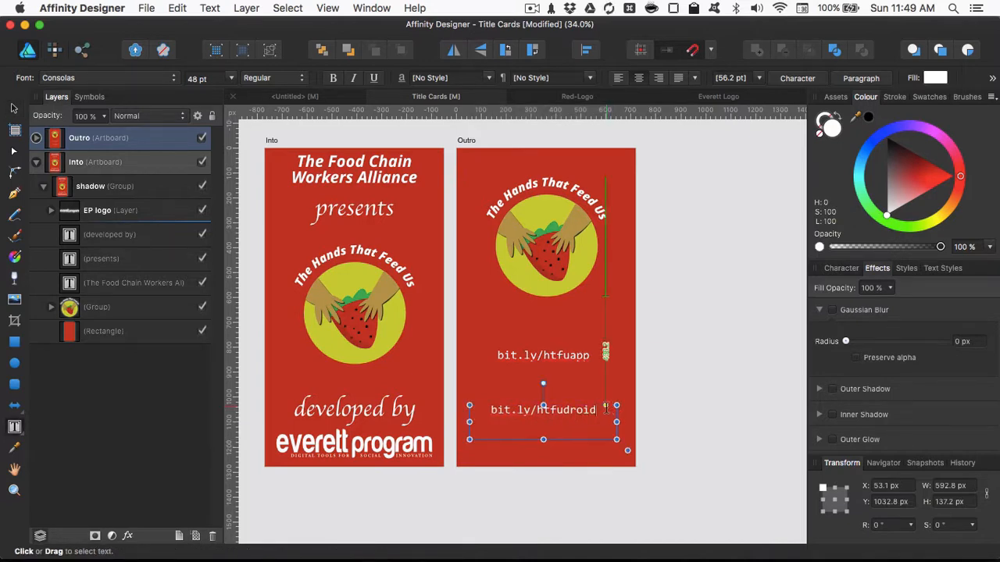
{"action": "left_click", "coordinate": [683, 399]}
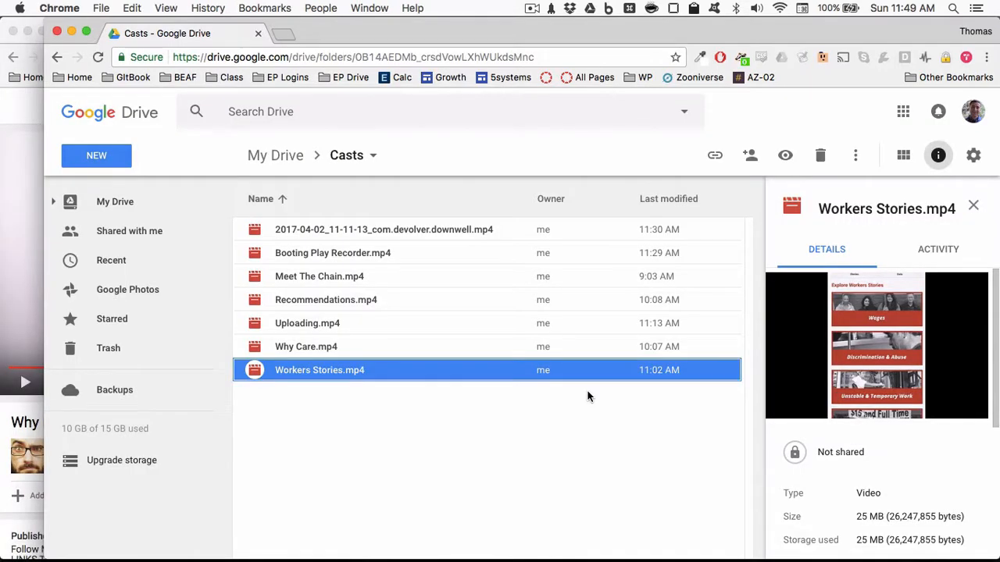
- Switch to Chrome and search the web in a new tab for "itunes download badge"
{"action": "key", "text": "super+t"}
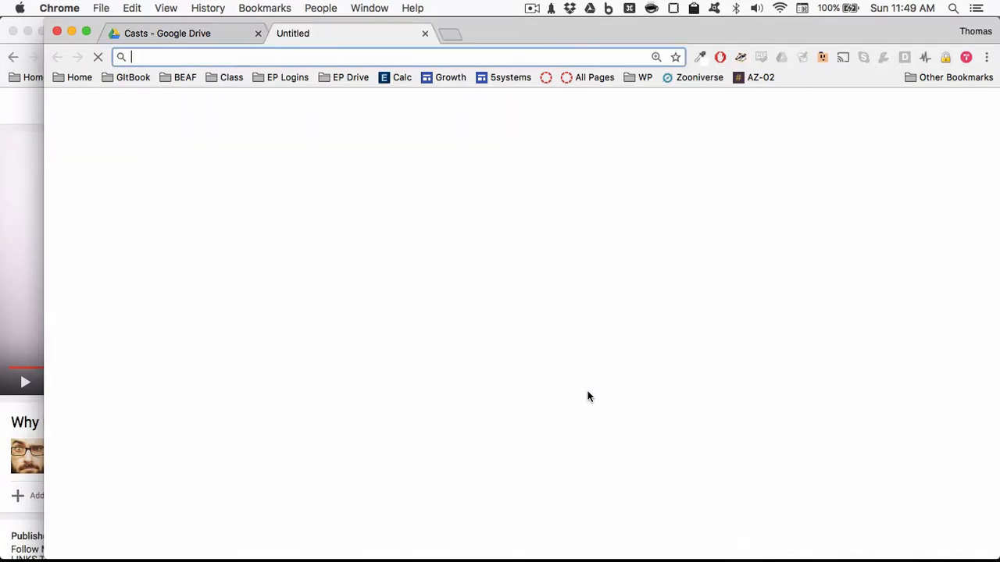
{"action": "type", "text": "itunes store"}
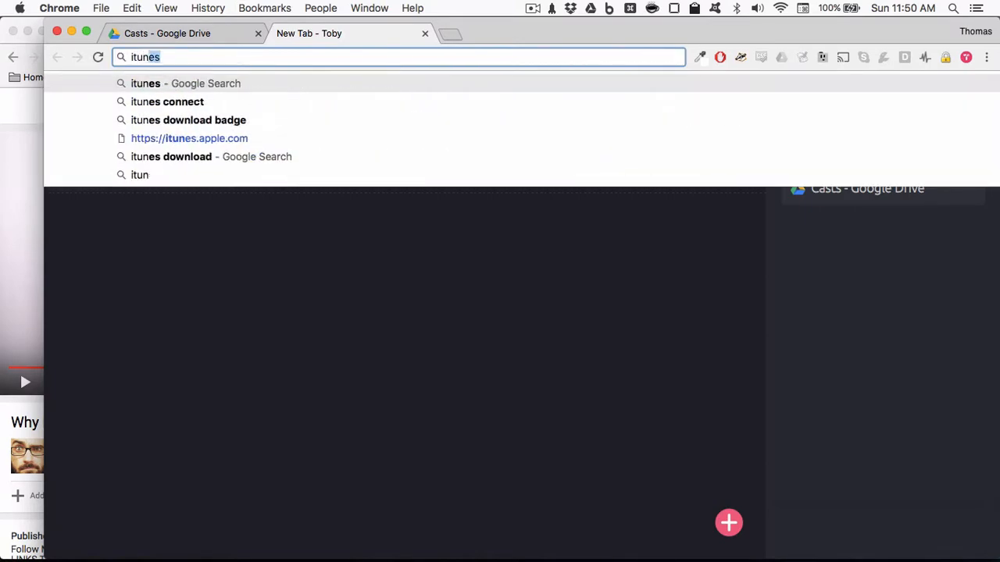
{"action": "key", "text": "BackSpace"}
{"action": "key", "text": "BackSpace"}
{"action": "key", "text": "BackSpace"}
{"action": "key", "text": "BackSpace"}
{"action": "key", "text": "BackSpace"}
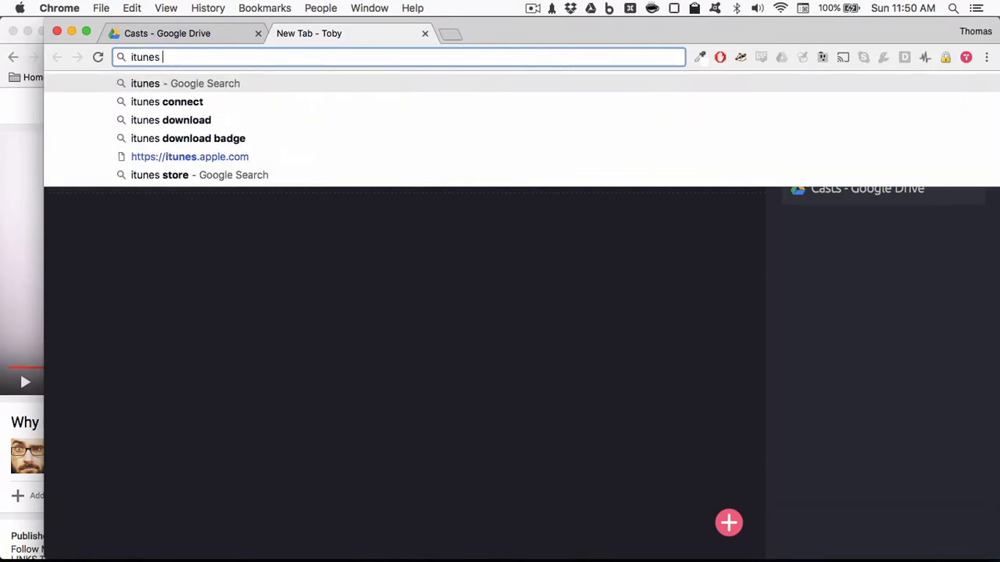
{"action": "type", "text": "down"}
{"action": "key", "text": "Return"}
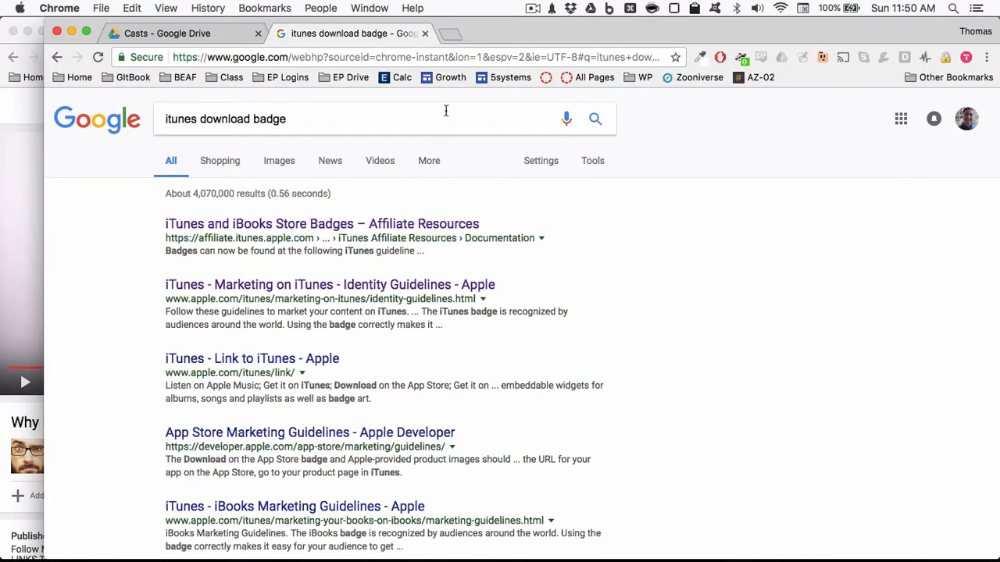
- Open Apple's iTunes guidelines and badges page from the store badges result and download the iTunes badge artwork zip
{"action": "left_click", "coordinate": [348, 228]}
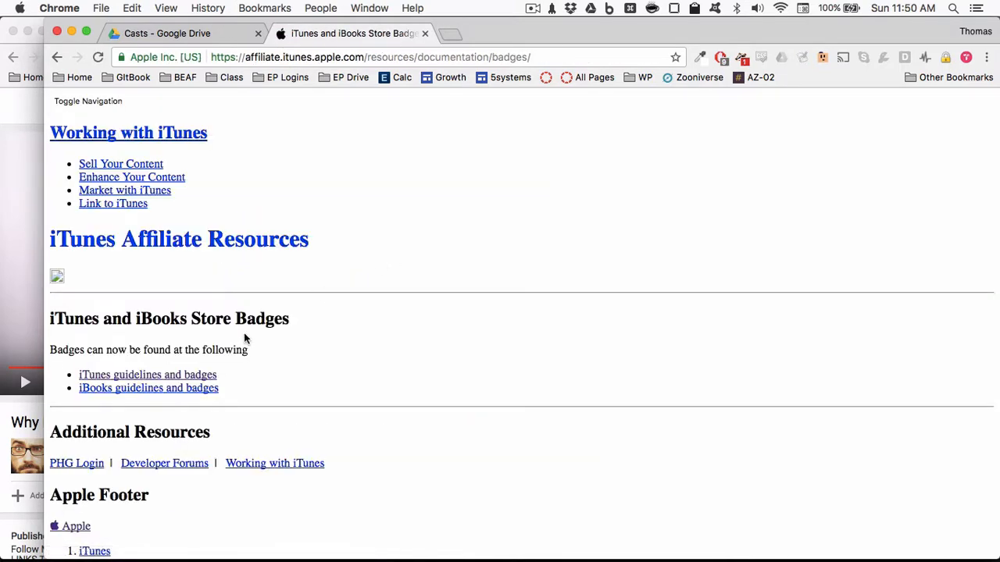
{"action": "left_click", "coordinate": [202, 376]}
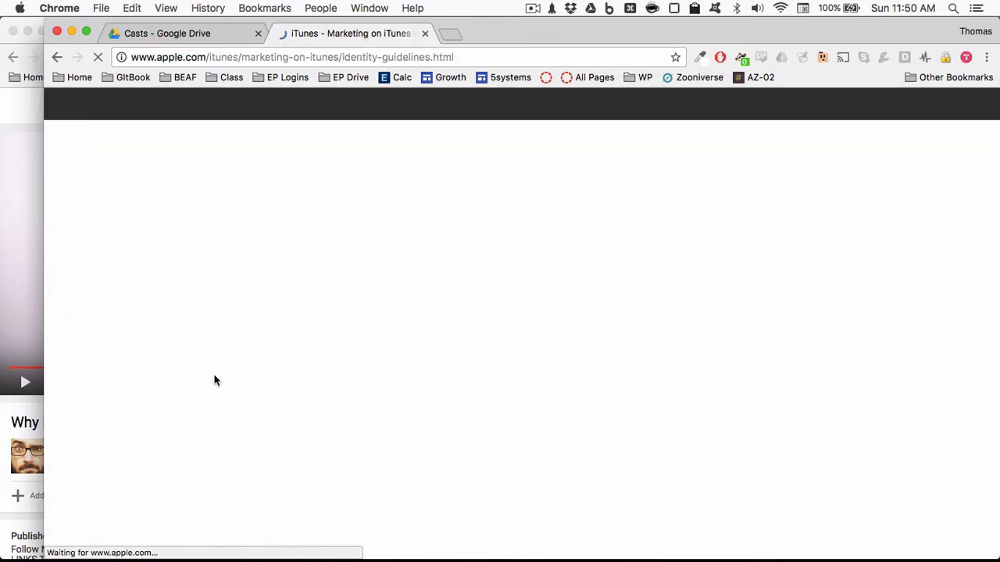
{"action": "scroll", "coordinate": [448, 383], "scroll_direction": "down", "scroll_amount": 5}
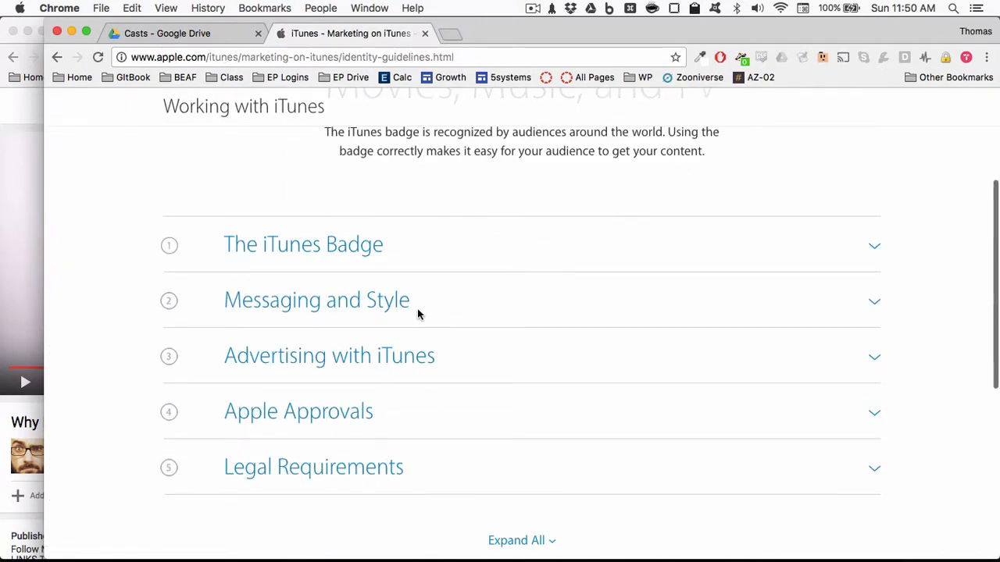
{"action": "left_click", "coordinate": [368, 248]}
{"action": "scroll", "coordinate": [647, 372], "scroll_direction": "down", "scroll_amount": 3}
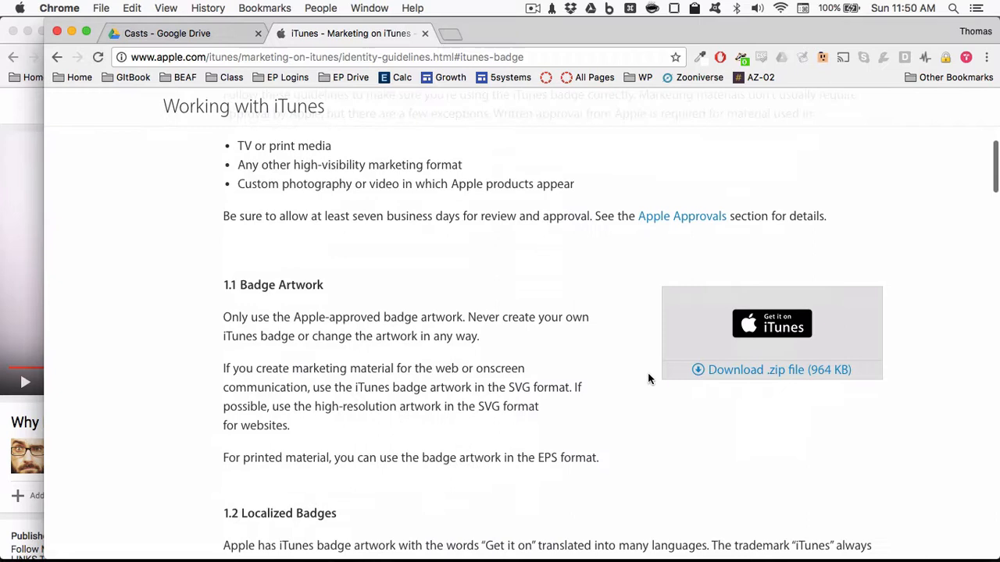
{"action": "left_click", "coordinate": [713, 371]}
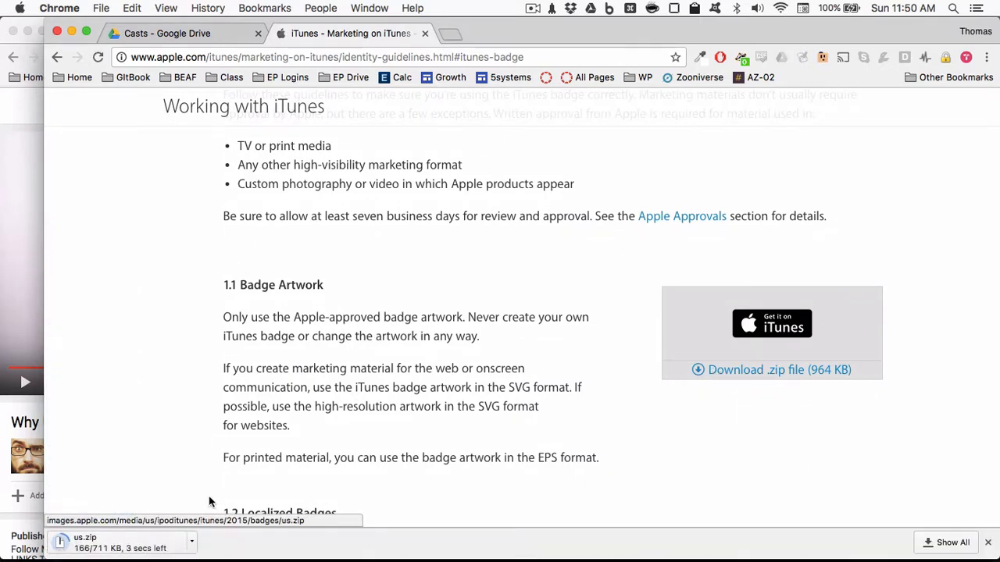
- Search the web in a new tab for "google play download badge"
{"action": "left_click", "coordinate": [447, 33]}
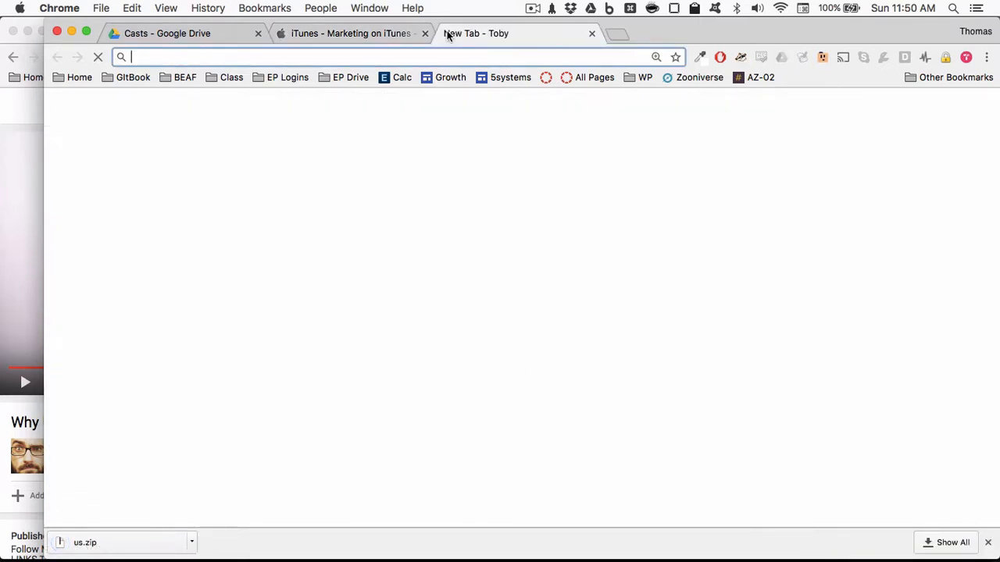
{"action": "type", "text": "google play "}
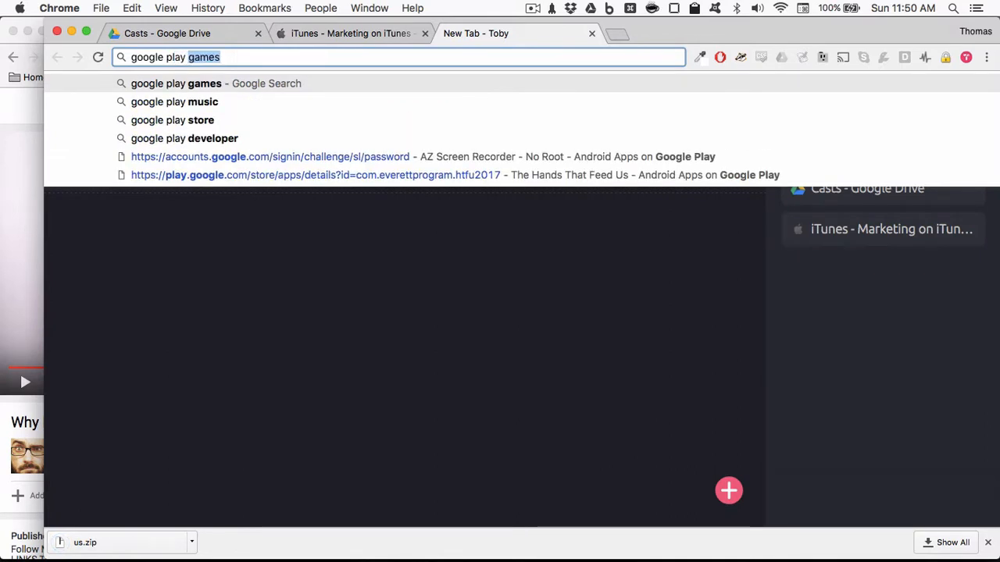
{"action": "type", "text": "downl"}
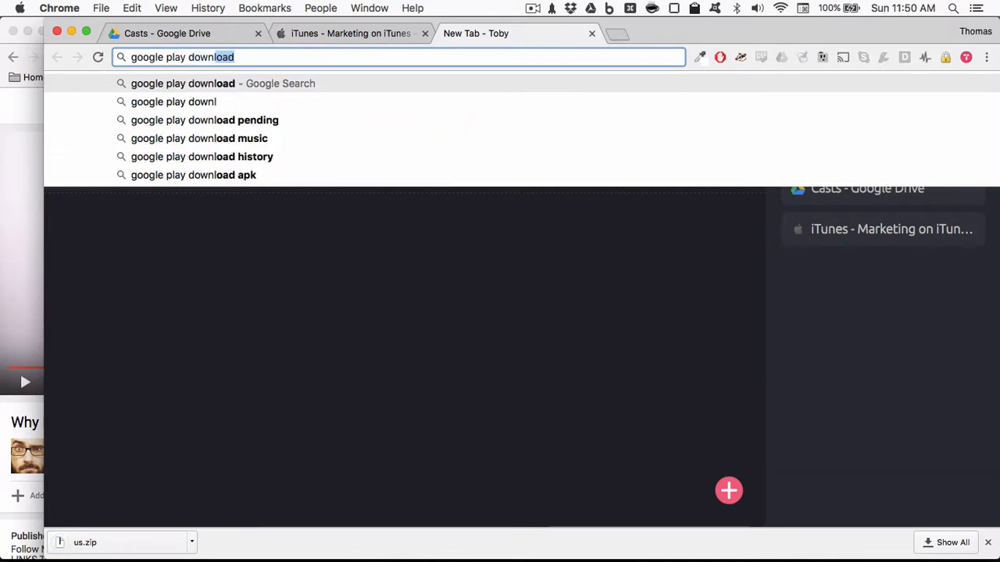
{"action": "type", "text": "oad badg"}
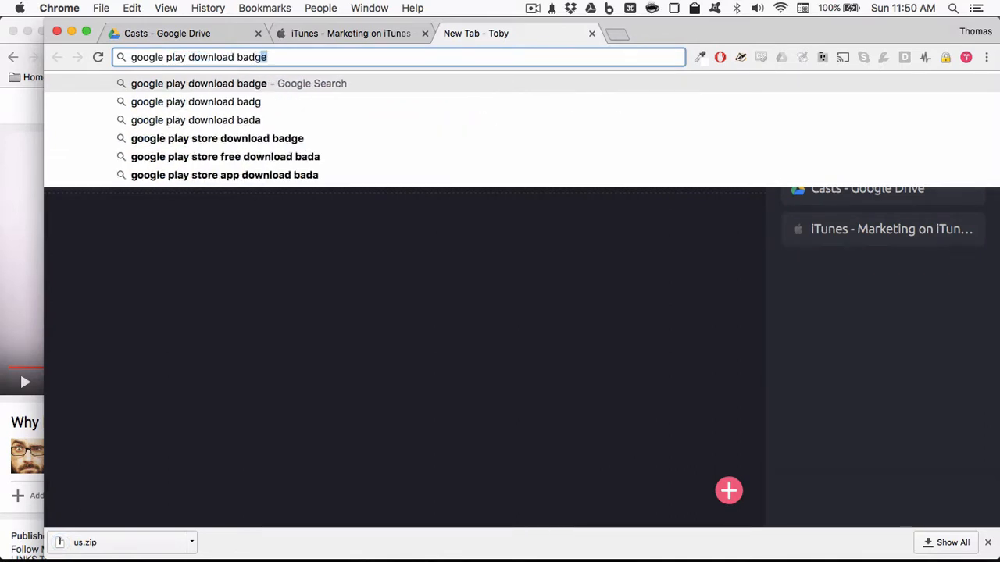
{"action": "key", "text": "Return"}
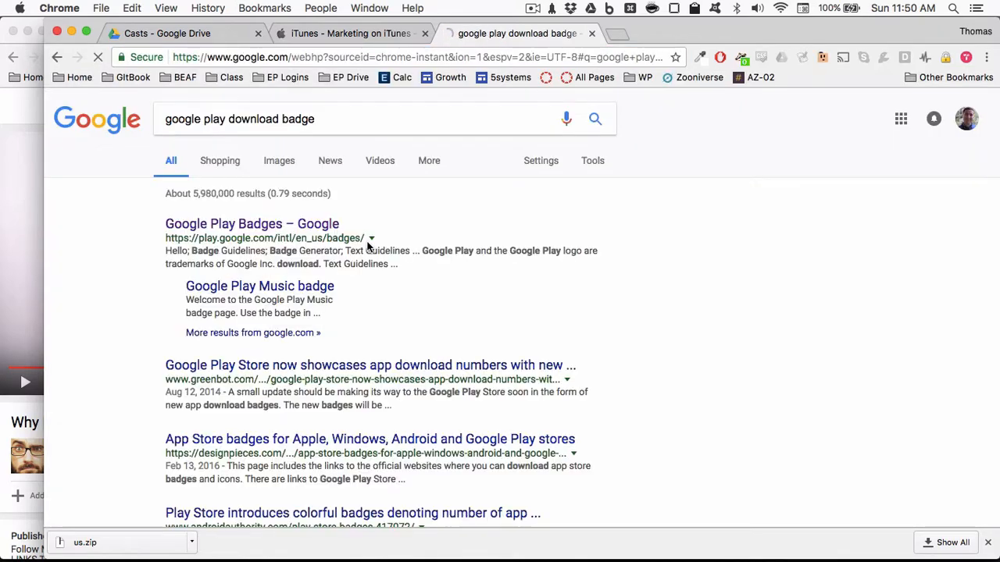
- Open the Google Play Badges page from the search results and review its badge guidelines and badge generator options
{"action": "left_click", "coordinate": [327, 225]}
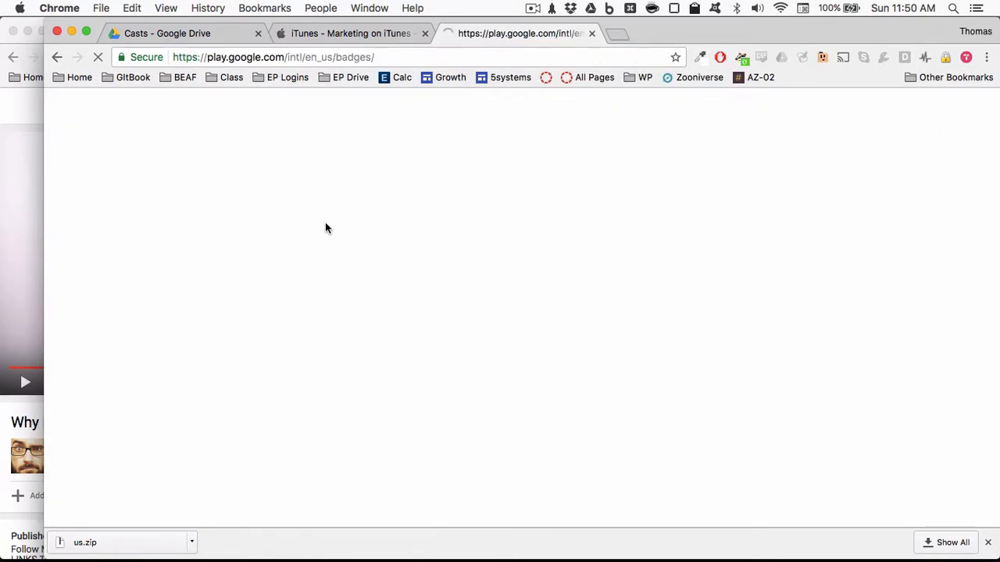
{"action": "scroll", "coordinate": [516, 274], "scroll_direction": "down", "scroll_amount": 5}
{"action": "scroll", "coordinate": [515, 275], "scroll_direction": "down", "scroll_amount": 2}
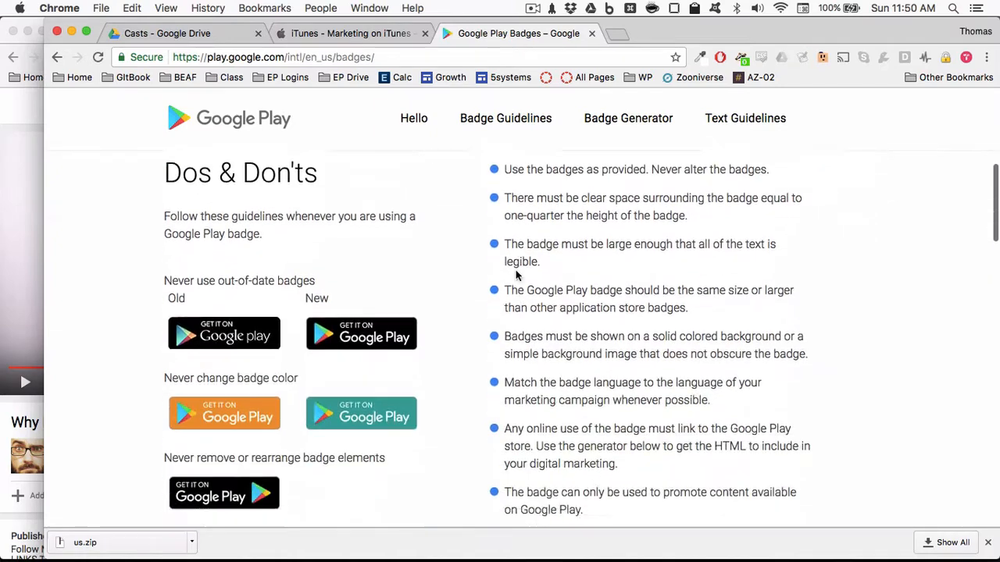
{"action": "scroll", "coordinate": [405, 251], "scroll_direction": "up", "scroll_amount": 1}
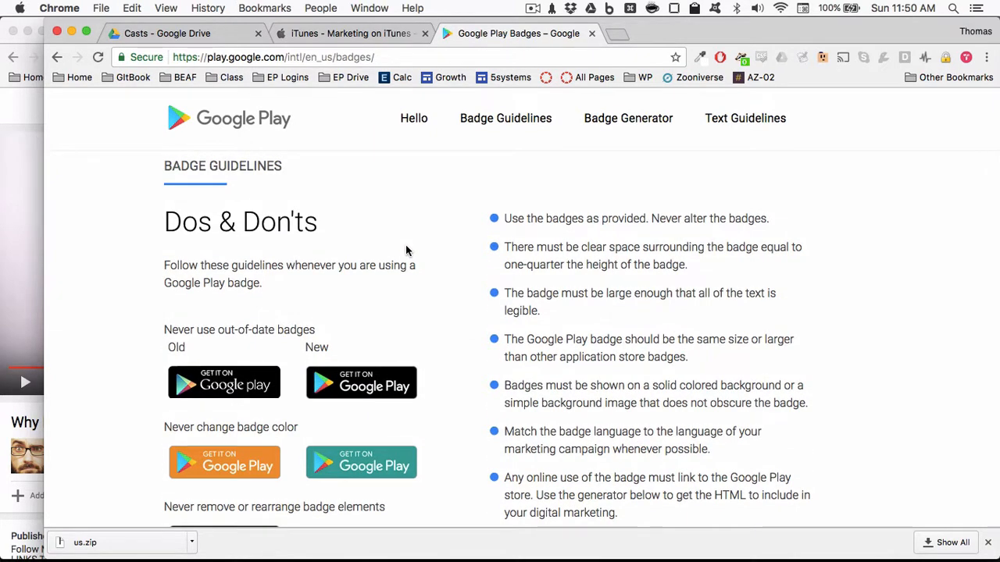
{"action": "scroll", "coordinate": [406, 251], "scroll_direction": "down", "scroll_amount": 4}
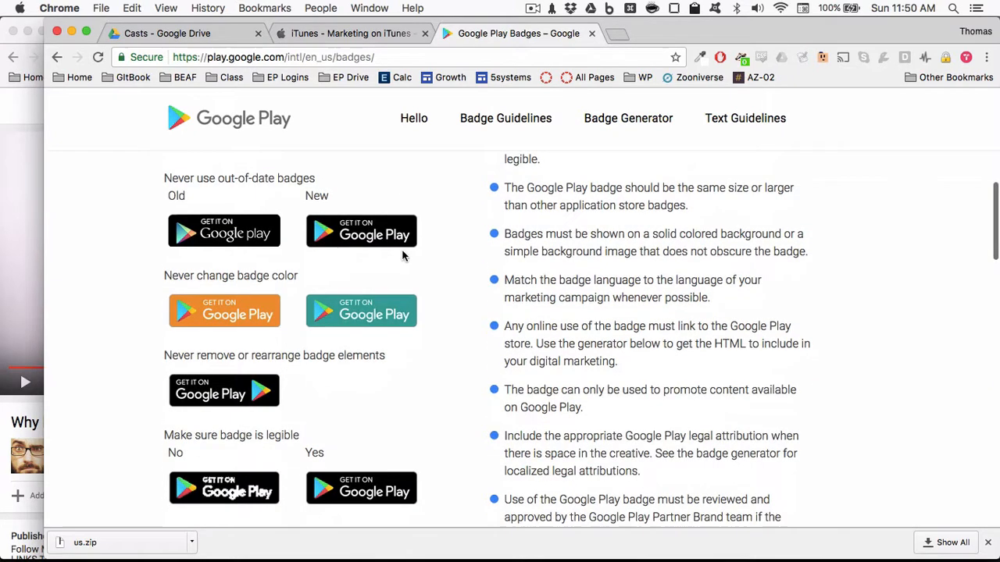
{"action": "scroll", "coordinate": [402, 256], "scroll_direction": "down", "scroll_amount": 2}
{"action": "scroll", "coordinate": [403, 255], "scroll_direction": "up", "scroll_amount": 2}
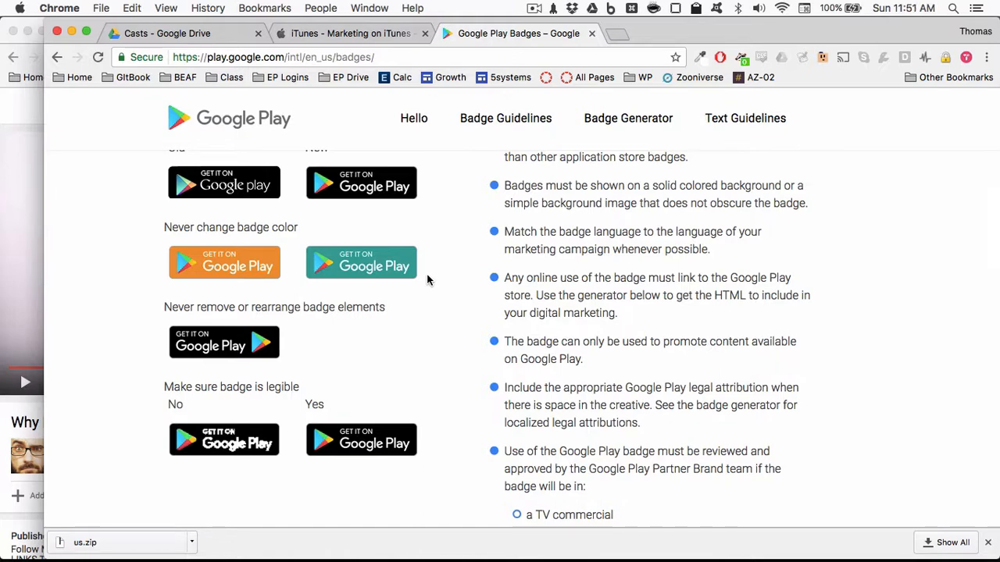
{"action": "scroll", "coordinate": [426, 279], "scroll_direction": "down", "scroll_amount": 10}
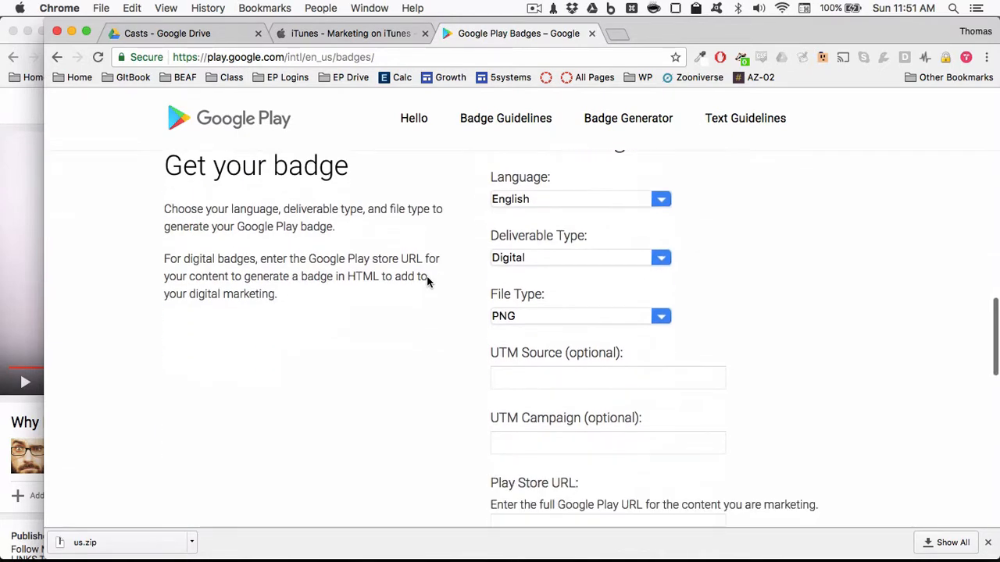
{"action": "scroll", "coordinate": [424, 332], "scroll_direction": "down", "scroll_amount": 5}
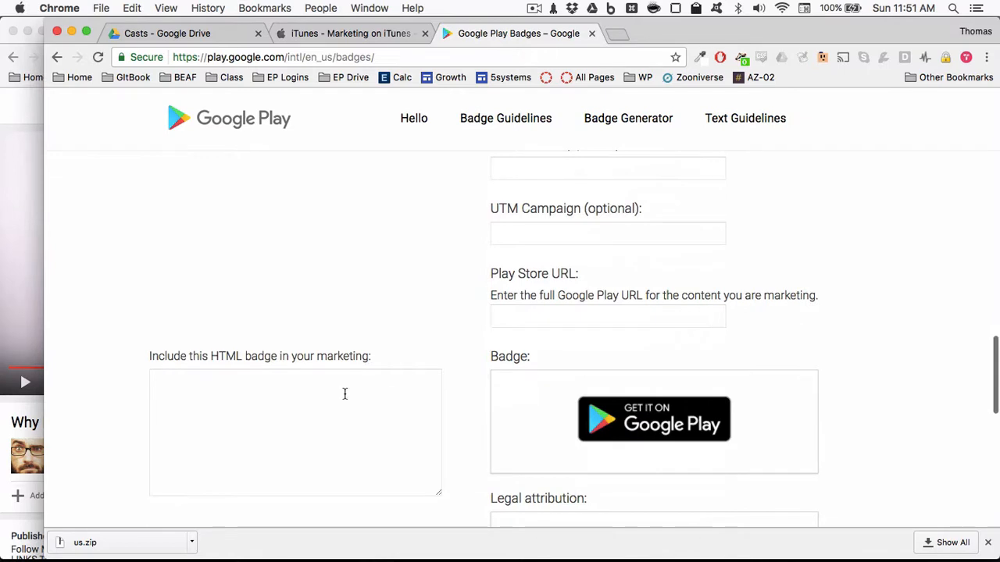
{"action": "left_click", "coordinate": [344, 394]}
{"action": "scroll", "coordinate": [403, 366], "scroll_direction": "up", "scroll_amount": 3}
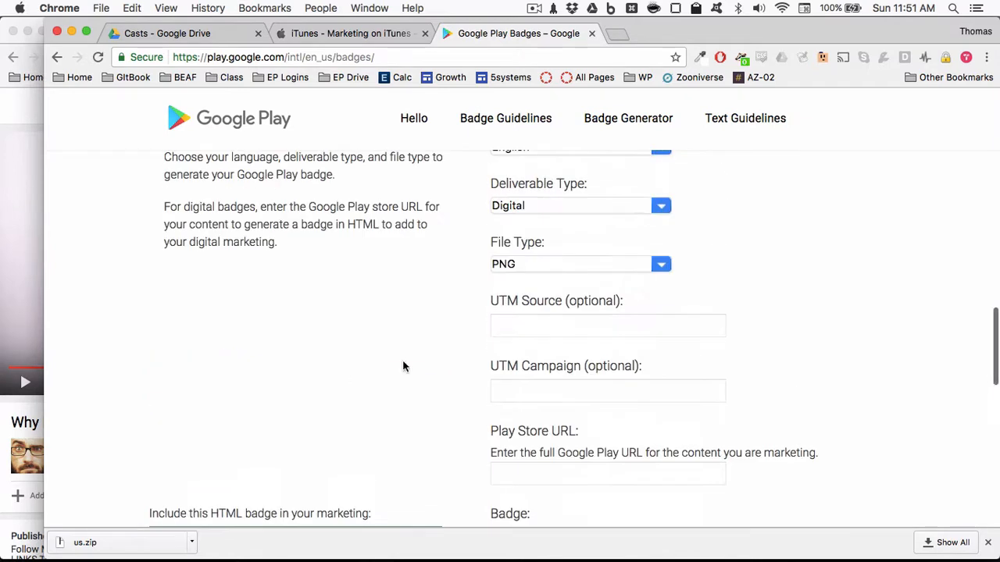
{"action": "scroll", "coordinate": [449, 333], "scroll_direction": "down", "scroll_amount": 4}
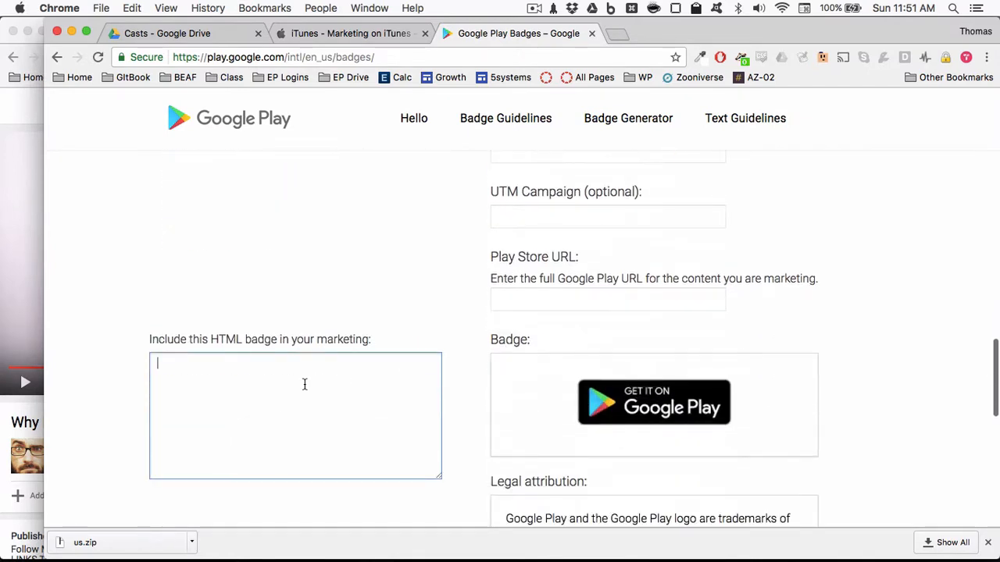
{"action": "scroll", "coordinate": [505, 346], "scroll_direction": "up", "scroll_amount": 2}
{"action": "scroll", "coordinate": [506, 346], "scroll_direction": "up", "scroll_amount": 1}
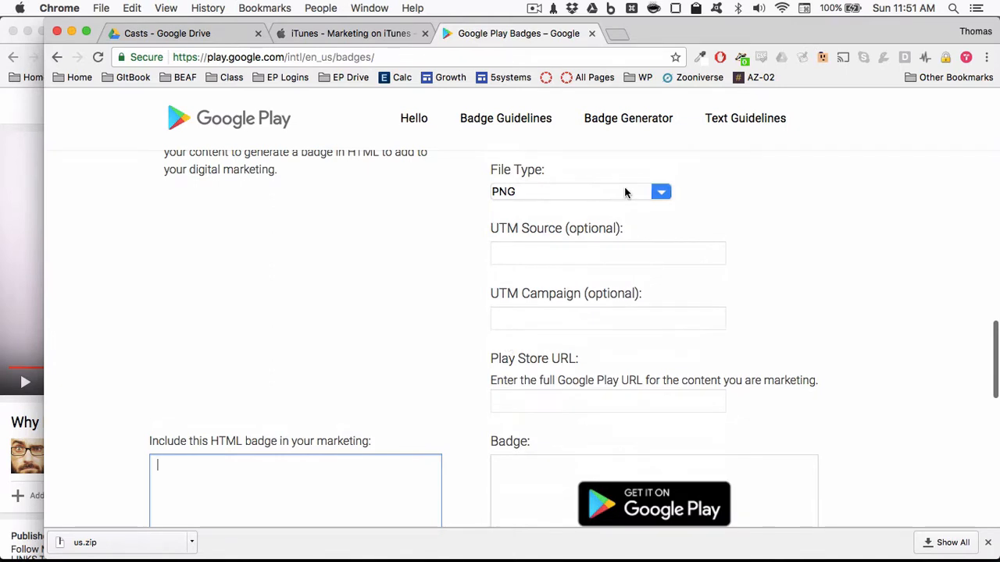
{"action": "scroll", "coordinate": [624, 192], "scroll_direction": "up", "scroll_amount": 2}
- Set the badge generator's file type to EPS and download the Google Play badge
{"action": "left_click", "coordinate": [614, 260]}
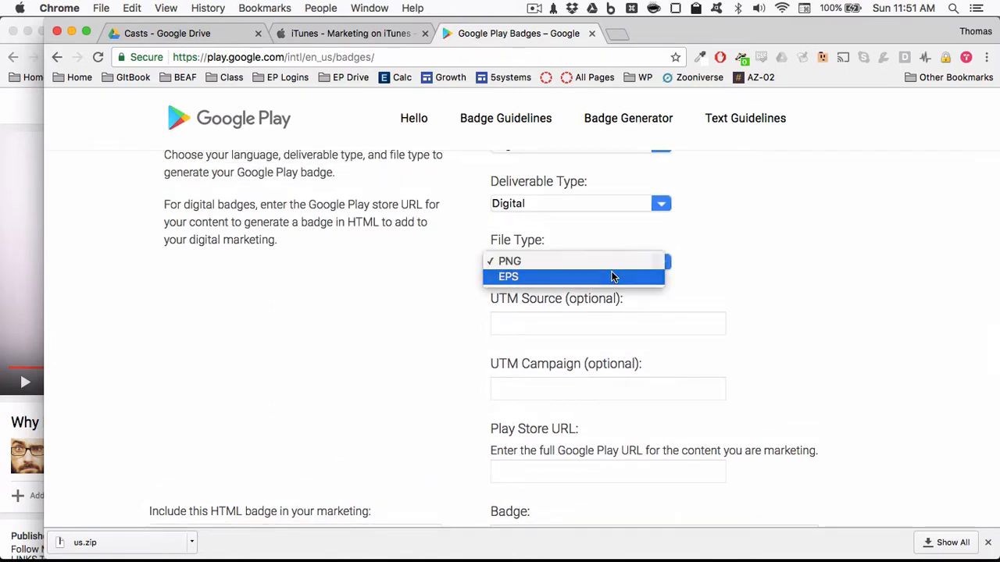
{"action": "left_click", "coordinate": [611, 271]}
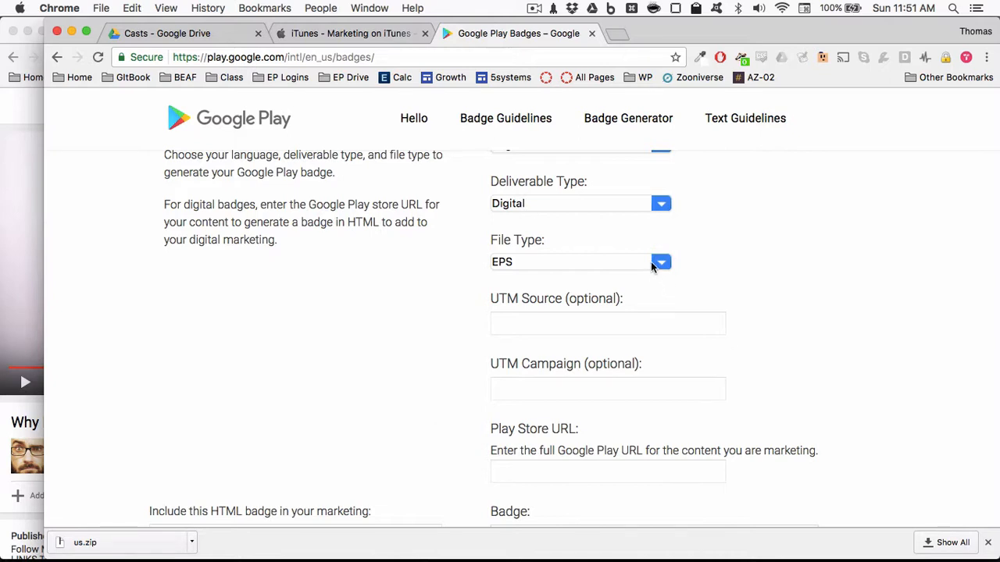
{"action": "left_click", "coordinate": [651, 262]}
{"action": "left_click", "coordinate": [648, 245]}
{"action": "left_click", "coordinate": [639, 263]}
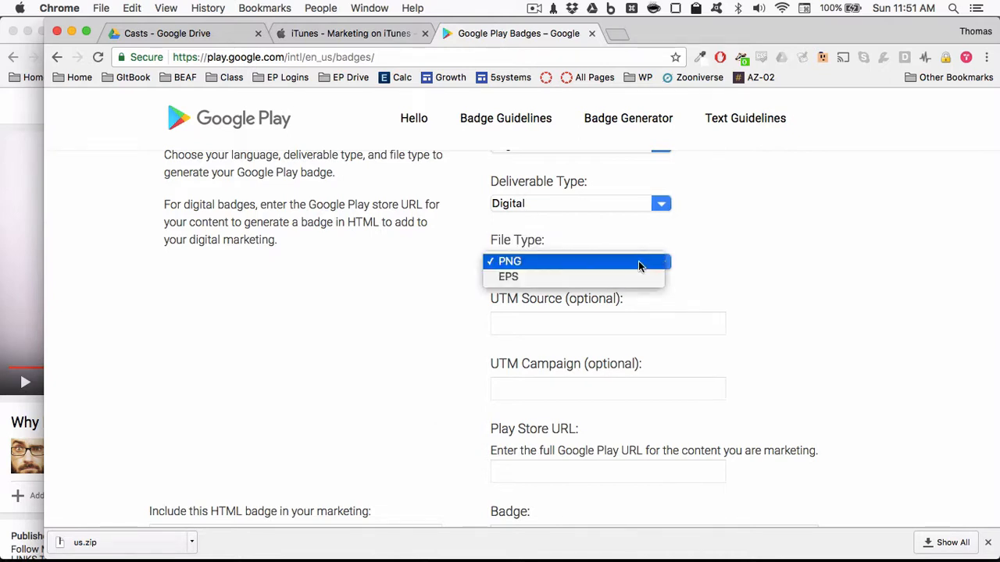
{"action": "left_click", "coordinate": [630, 276]}
{"action": "scroll", "coordinate": [640, 305], "scroll_direction": "down", "scroll_amount": 10}
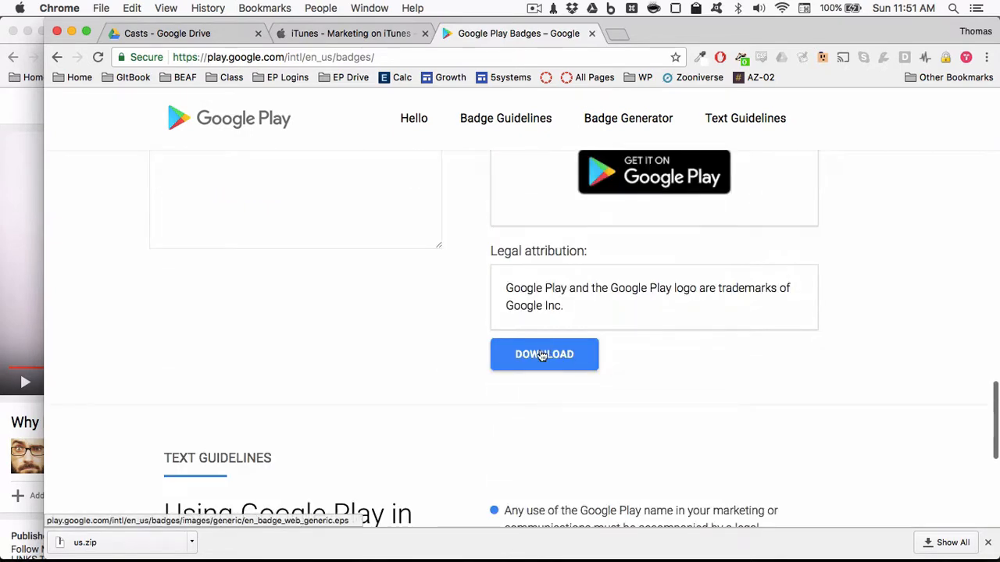
{"action": "left_click", "coordinate": [546, 350]}
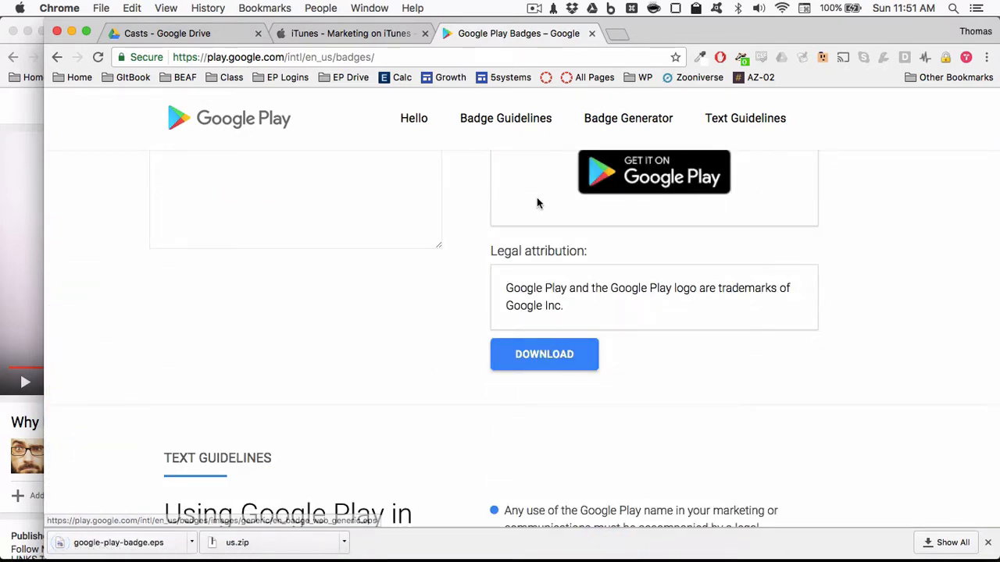
- Switch to Path Finder, close the Everett Branding Assets folder, and extract us.zip in the Downloads folder
{"action": "key", "text": "super+Tab"}
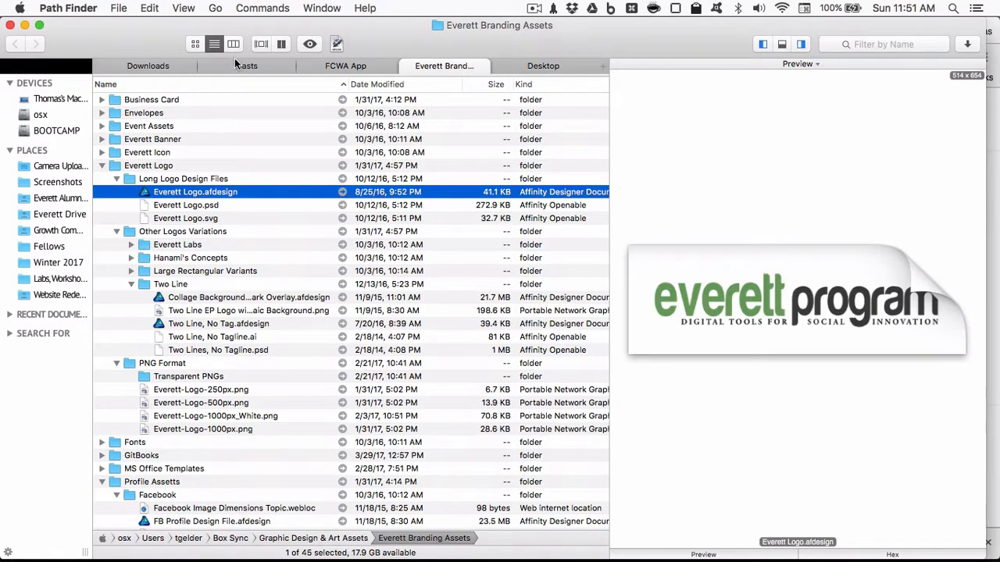
{"action": "key", "text": "super+w"}
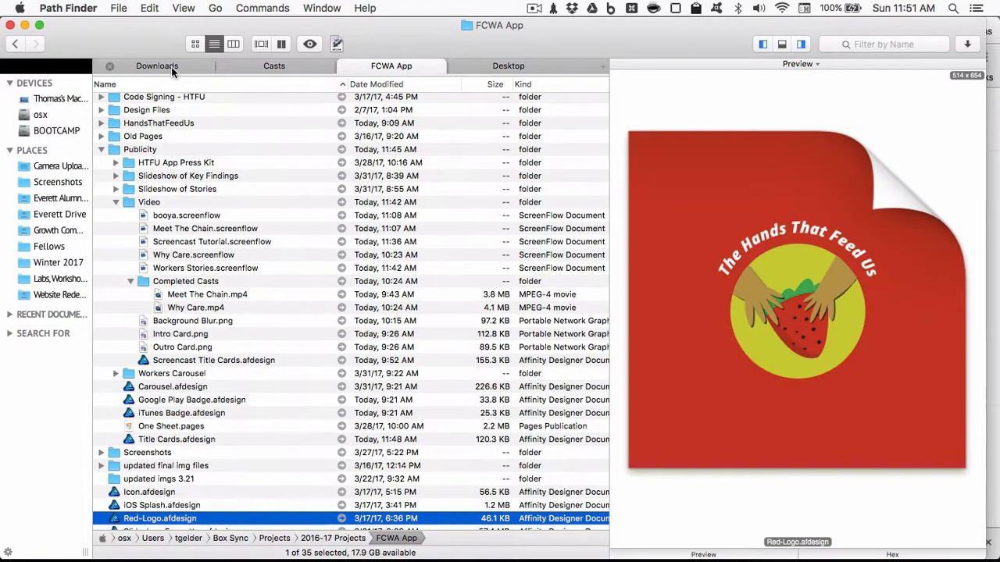
{"action": "left_click", "coordinate": [171, 68]}
{"action": "double_click", "coordinate": [143, 126]}
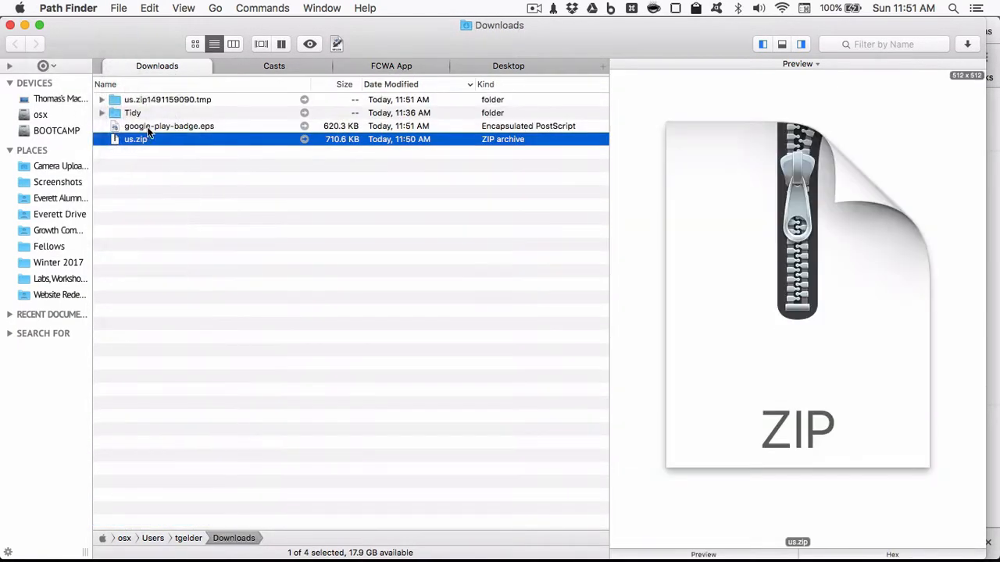
{"action": "left_click", "coordinate": [193, 125]}
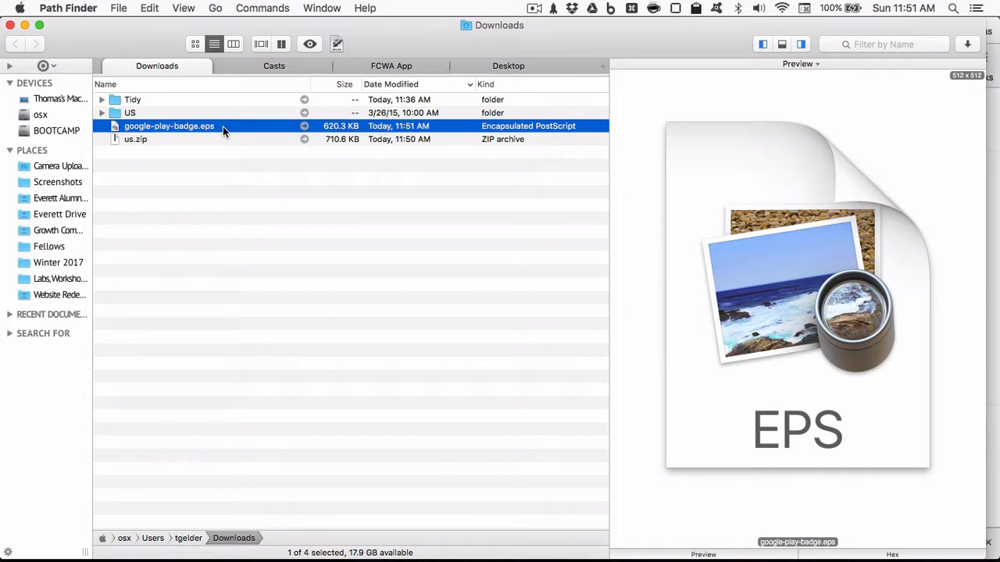
{"action": "double_click", "coordinate": [223, 126]}
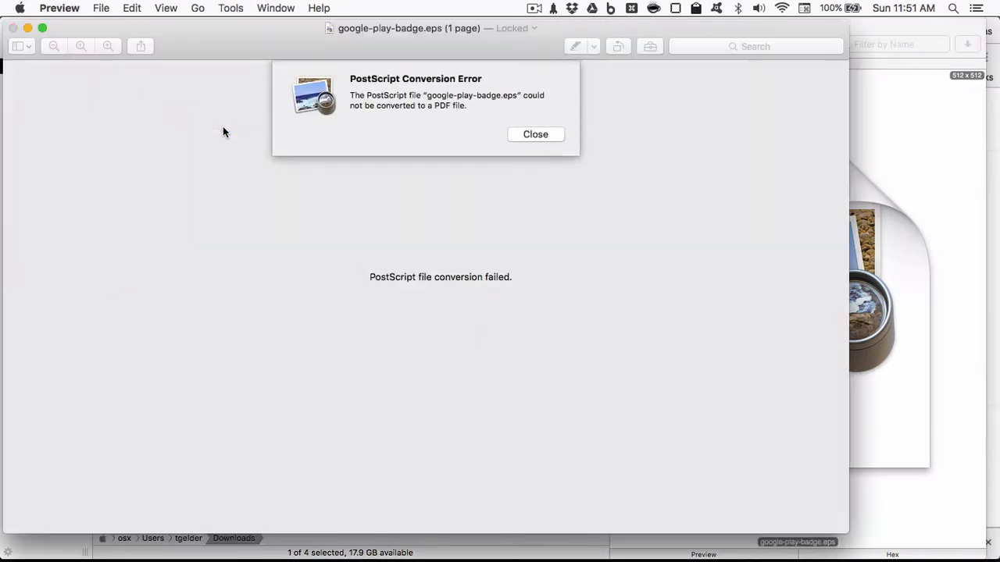
{"action": "left_click", "coordinate": [531, 134]}
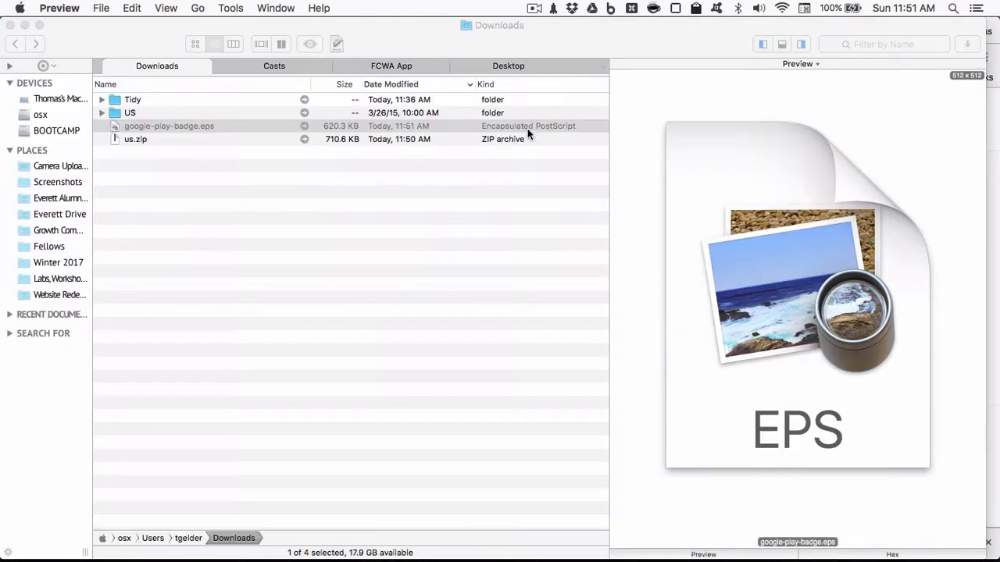
- Open google-play-badge.eps from Downloads in Affinity Designer and dismiss the assigned profile notice
{"action": "left_click", "coordinate": [253, 126]}
{"action": "key", "text": "alt+super+backslash"}
{"action": "type", "text": "op"}
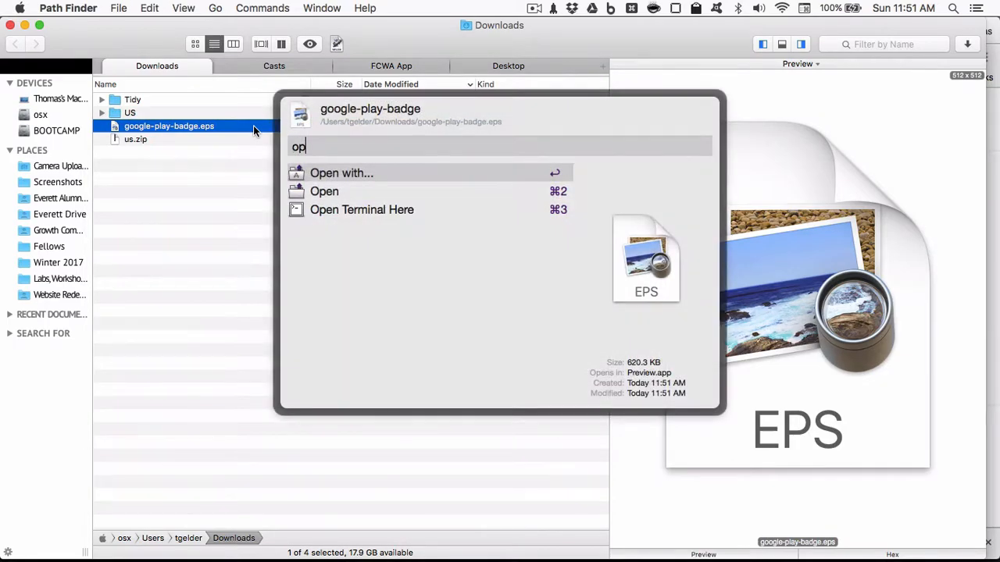
{"action": "key", "text": "Return"}
{"action": "type", "text": "af"}
{"action": "key", "text": "Return"}
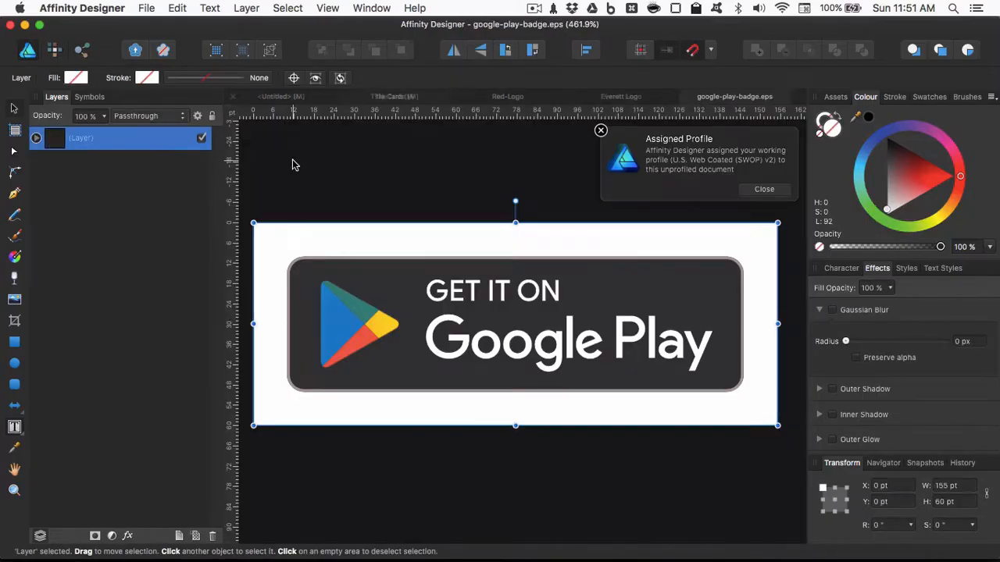
{"action": "left_click", "coordinate": [600, 130]}
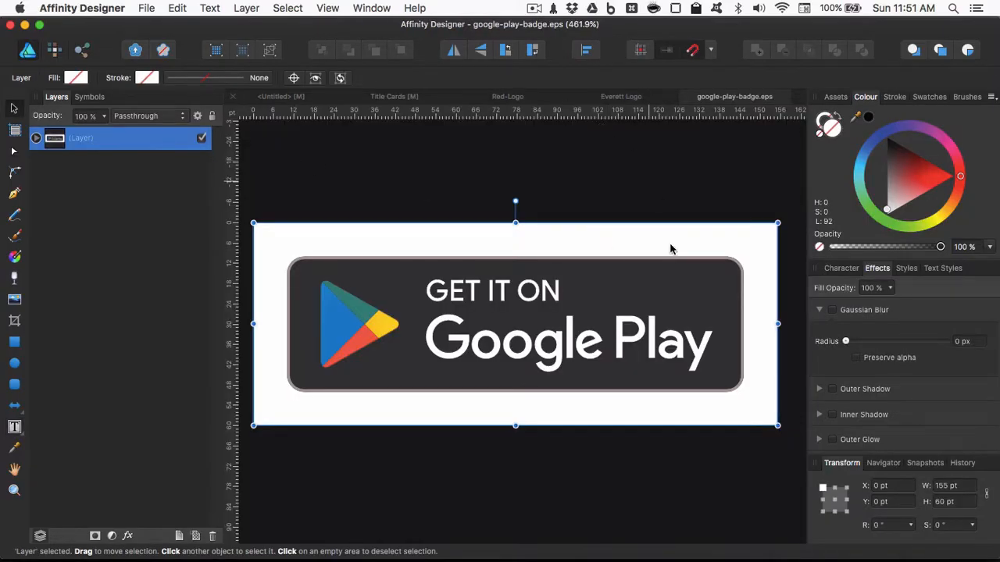
- Group all the curves inside the Google Play badge's layer and copy the group
{"action": "left_click", "coordinate": [671, 295]}
{"action": "left_click", "coordinate": [36, 138]}
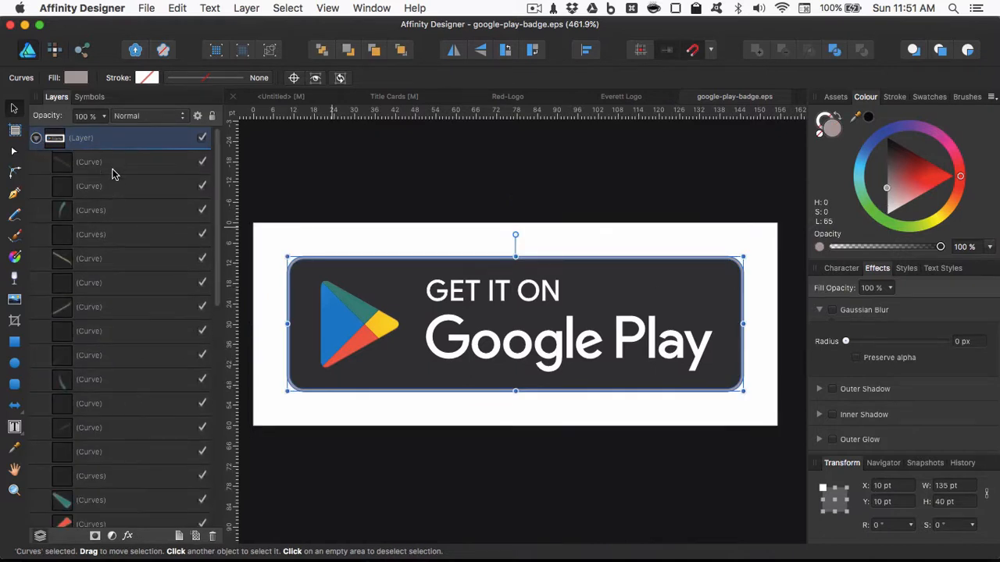
{"action": "left_click", "coordinate": [116, 173]}
{"action": "key", "text": "super+a"}
{"action": "key", "text": "super+g"}
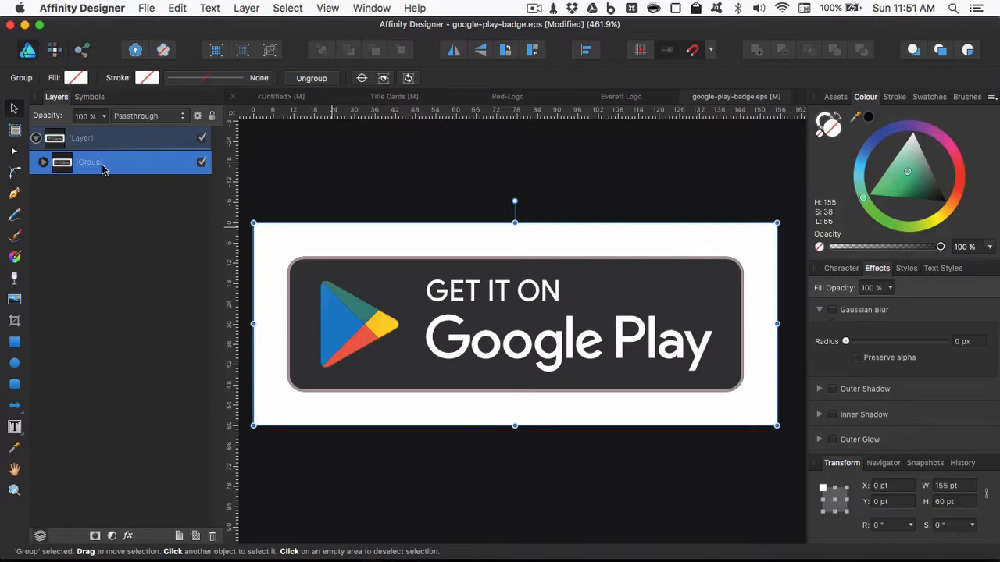
{"action": "key", "text": "super+c"}
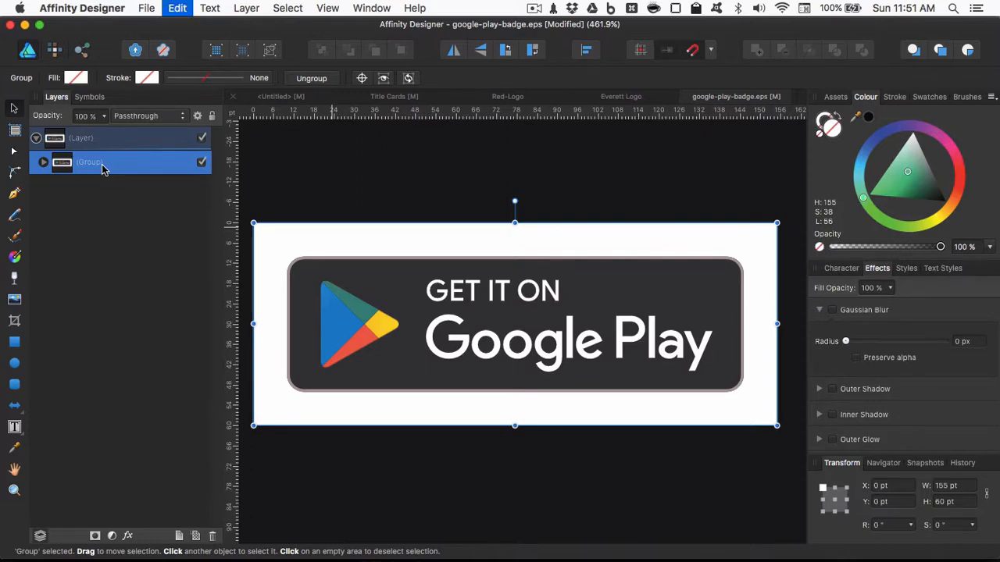
- Paste the copied Google Play badge group onto the Outro artboard of the Title Cards document and activate the Move tool
{"action": "left_click", "coordinate": [639, 102]}
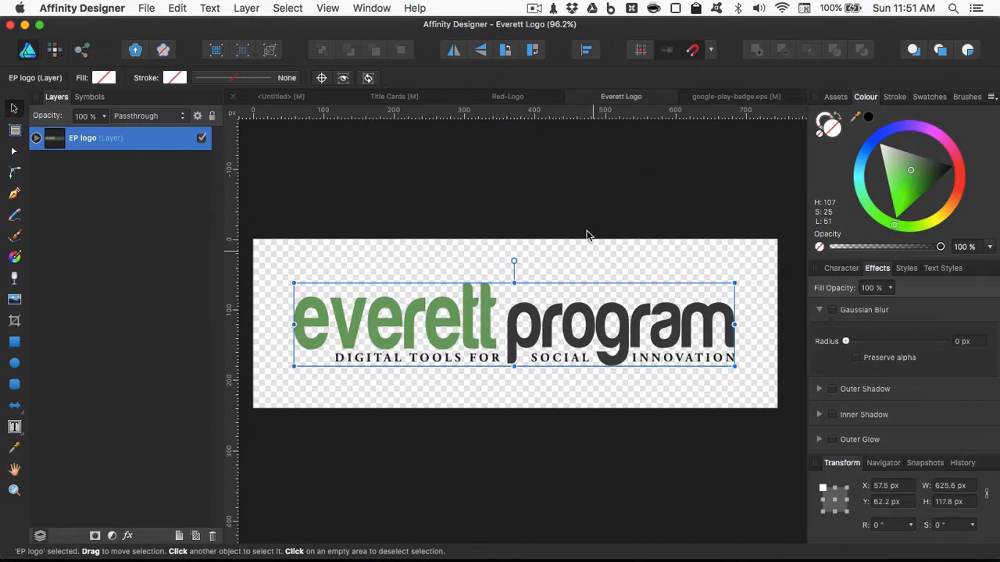
{"action": "left_click", "coordinate": [500, 97]}
{"action": "left_click", "coordinate": [392, 99]}
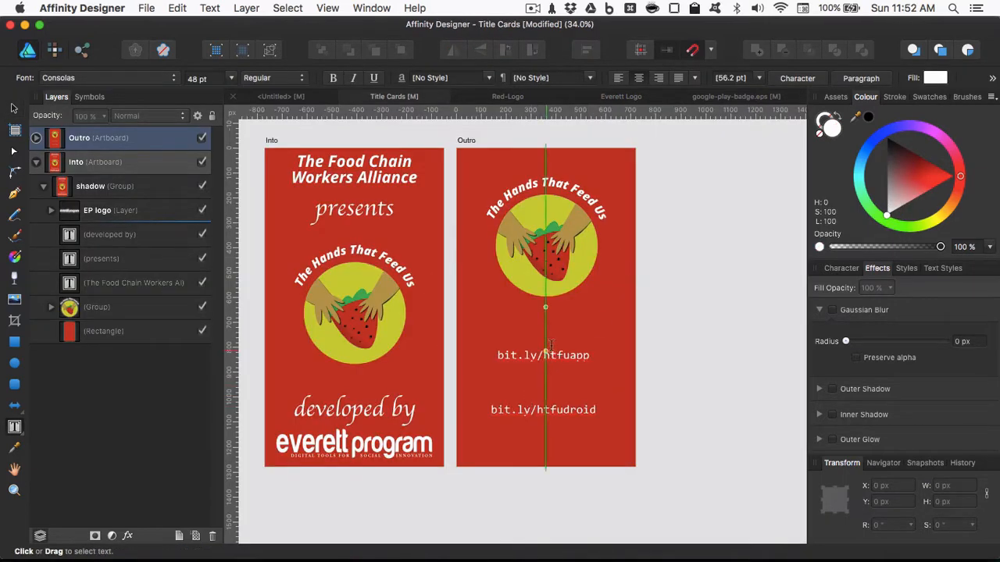
{"action": "key", "text": "super+v"}
{"action": "key", "text": "v"}
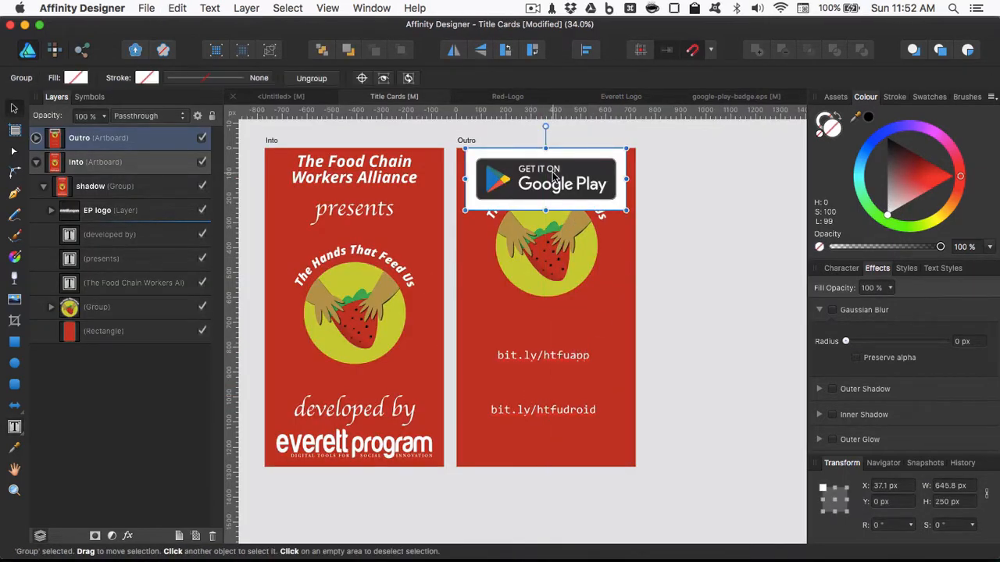
- Move the Google Play badge down over the links on the Outro artboard and delete its white border curves
{"action": "left_click_drag", "start_coordinate": [551, 182], "coordinate": [529, 376]}
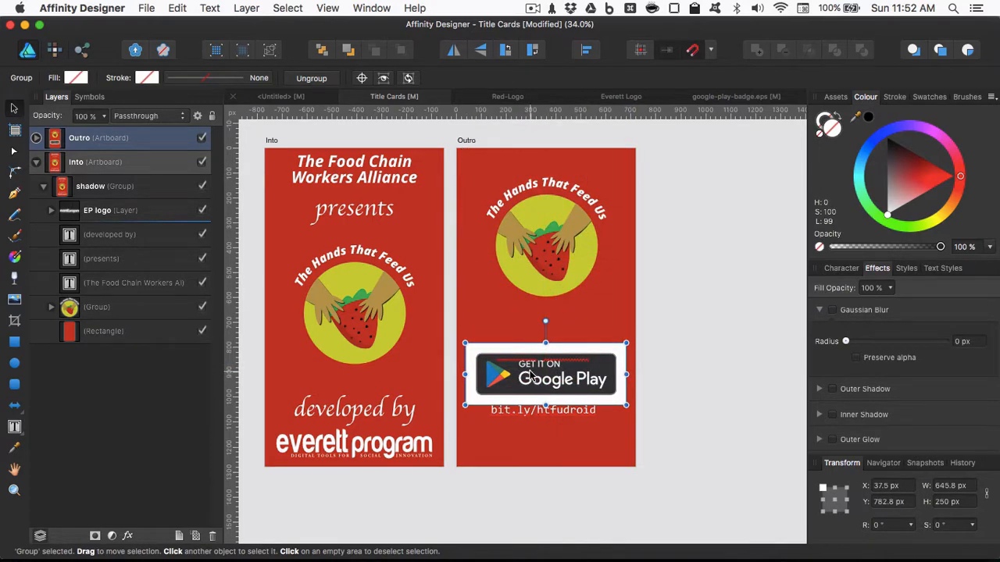
{"action": "double_click", "coordinate": [472, 390]}
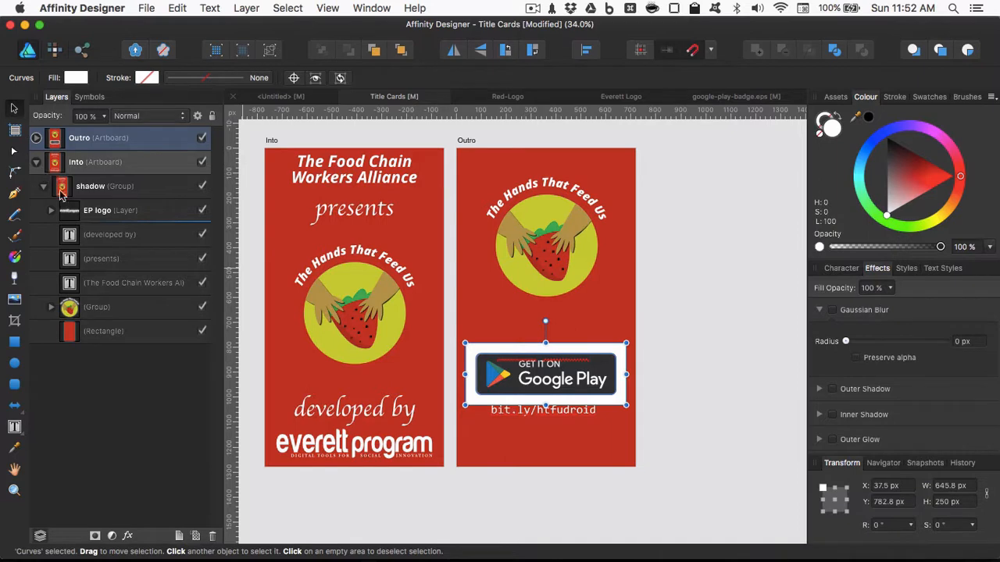
{"action": "left_click", "coordinate": [50, 211]}
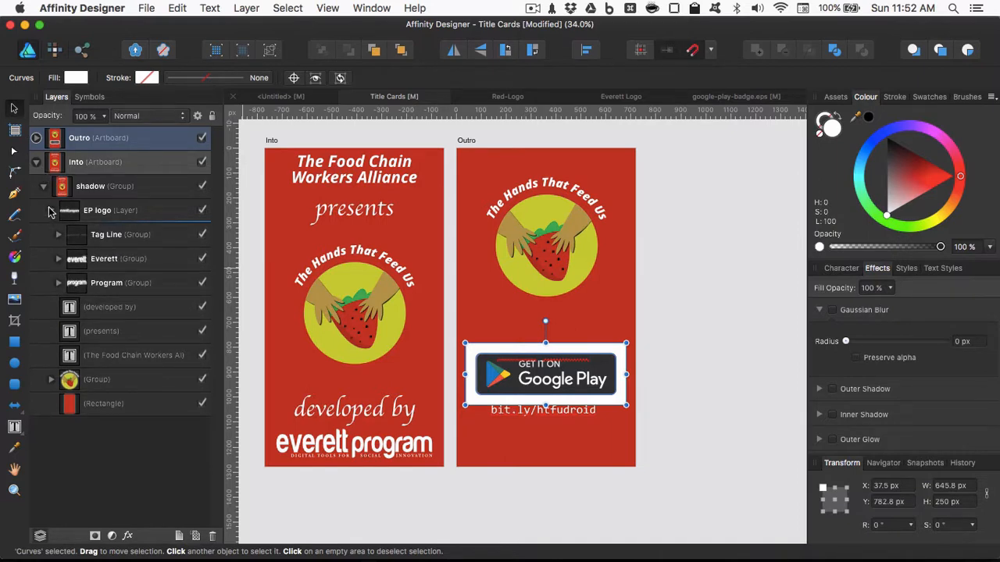
{"action": "left_click", "coordinate": [49, 211]}
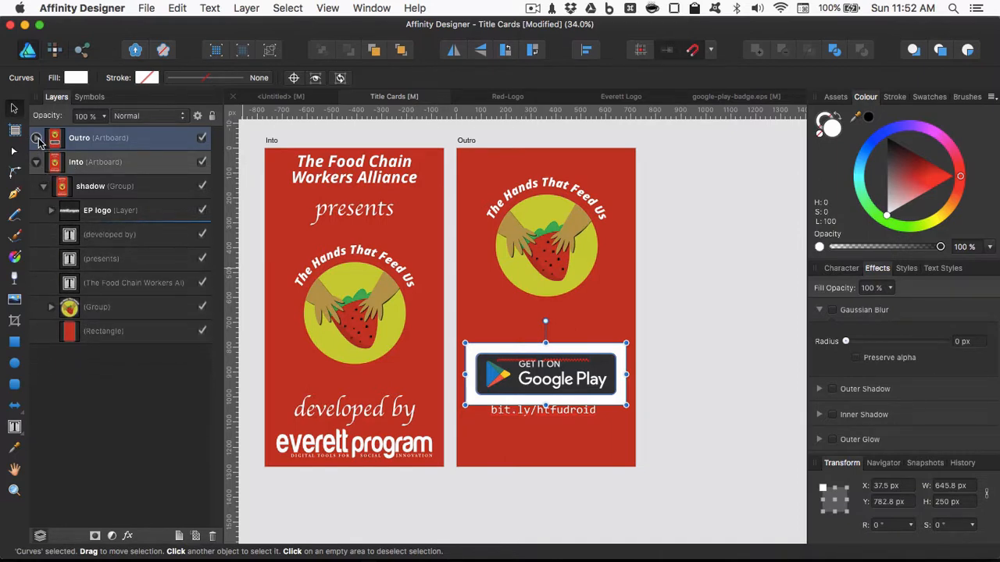
{"action": "left_click", "coordinate": [36, 139]}
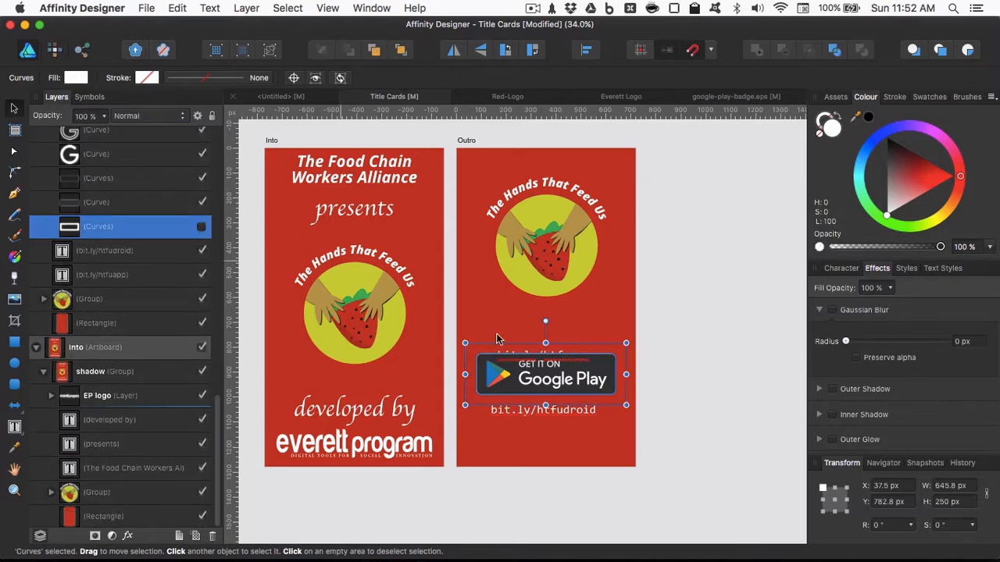
{"action": "key", "text": "Delete"}
- Scale the Google Play badge group to about 364 x 108 px and centre it on the artboard between the two links
{"action": "scroll", "coordinate": [141, 227], "scroll_direction": "up", "scroll_amount": 10}
{"action": "left_click", "coordinate": [90, 162]}
{"action": "left_click_drag", "start_coordinate": [547, 377], "coordinate": [546, 385]}
{"action": "left_click_drag", "start_coordinate": [616, 406], "coordinate": [590, 399]}
{"action": "scroll", "coordinate": [545, 397], "scroll_direction": "up", "scroll_amount": 5}
{"action": "left_click_drag", "start_coordinate": [560, 428], "coordinate": [571, 429]}
{"action": "left_click_drag", "start_coordinate": [568, 384], "coordinate": [568, 379]}
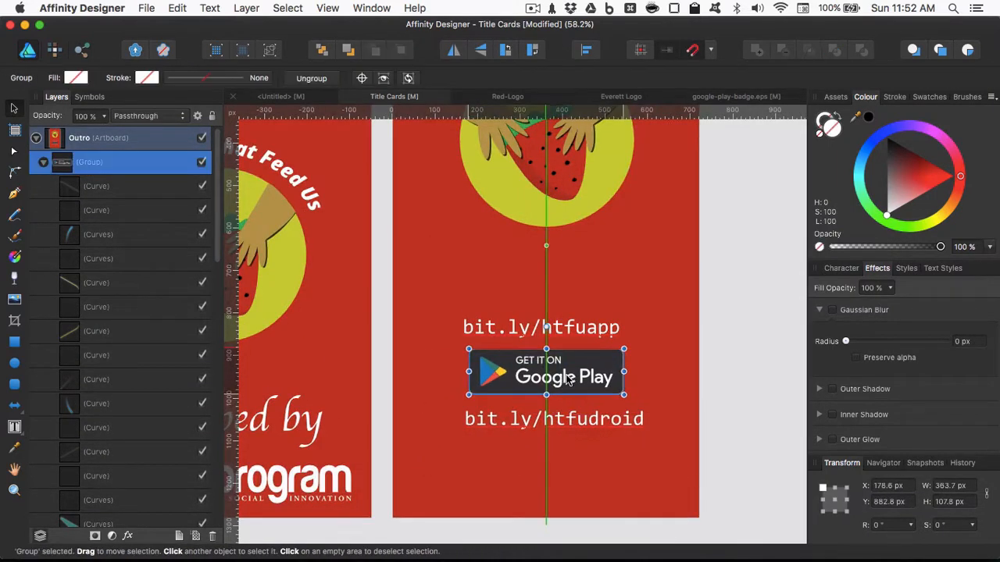
- Centre the bit.ly/htfudroid link on the artboard and move the Google Play badge down just above it, at about Y 919 px
{"action": "left_click_drag", "start_coordinate": [572, 419], "coordinate": [561, 429]}
{"action": "left_click_drag", "start_coordinate": [417, 448], "coordinate": [462, 449]}
{"action": "left_click_drag", "start_coordinate": [591, 457], "coordinate": [573, 458]}
{"action": "left_click_drag", "start_coordinate": [566, 382], "coordinate": [566, 397]}
{"action": "scroll", "coordinate": [564, 398], "scroll_direction": "down", "scroll_amount": 3}
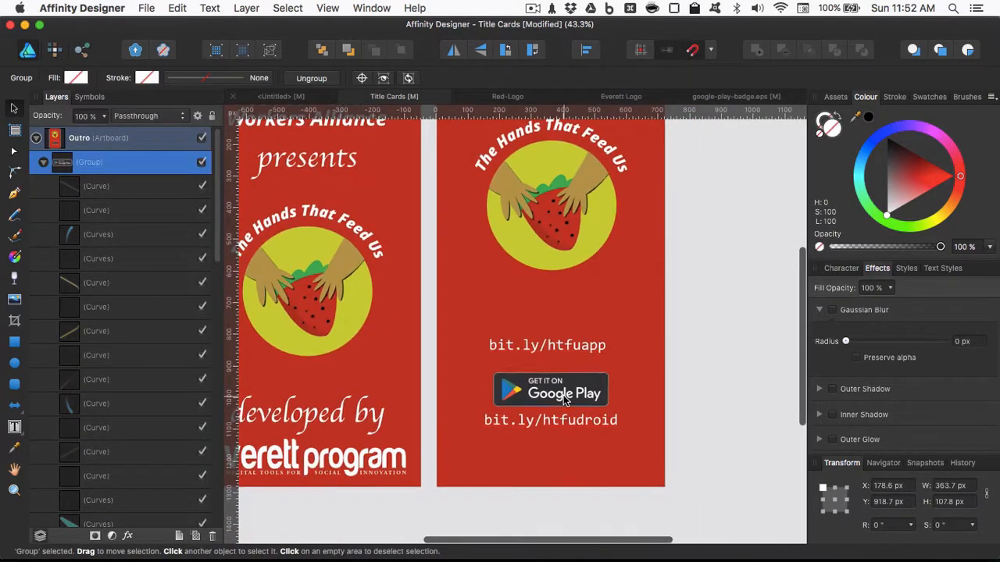
- Switch to Path Finder and open Get_it_on_iTunes_Badge_US_1114.svg from the US/iTunes/Get it on/Web SVG folder in Affinity Designer
{"action": "key", "text": "super+Tab"}
{"action": "key", "text": "super+Tab"}
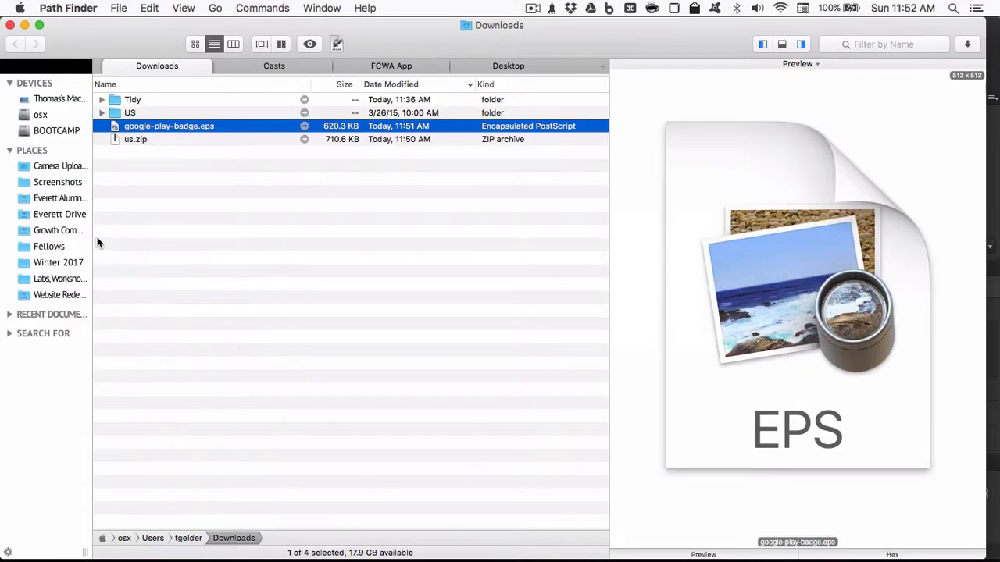
{"action": "left_click", "coordinate": [114, 113]}
{"action": "key", "text": "Right"}
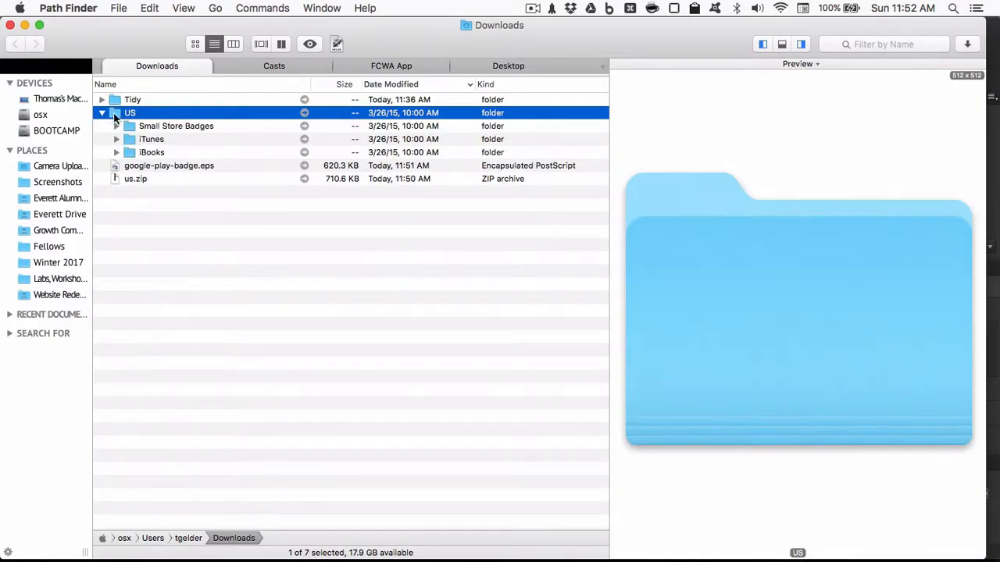
{"action": "left_click", "coordinate": [135, 140]}
{"action": "left_click", "coordinate": [116, 139]}
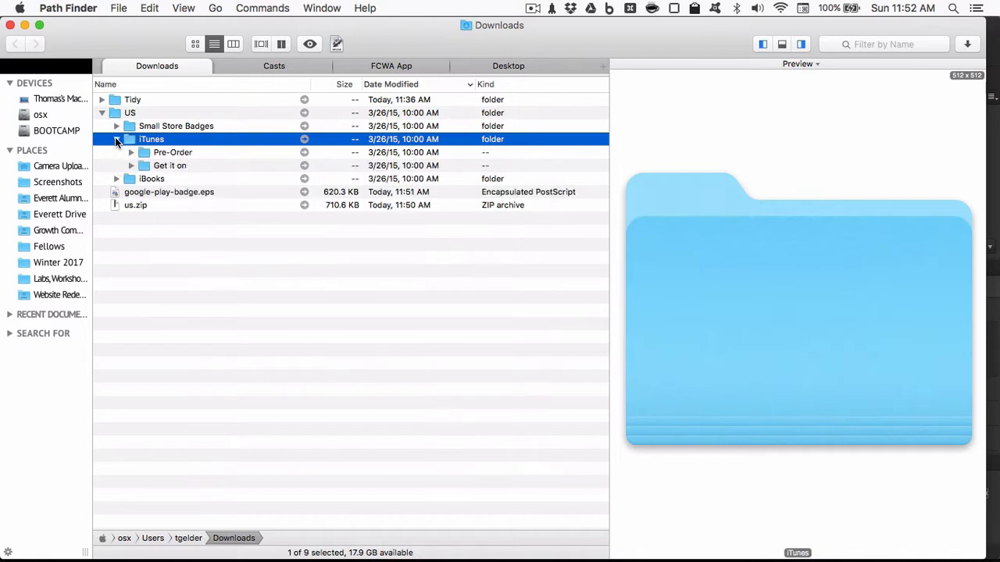
{"action": "left_click", "coordinate": [130, 166]}
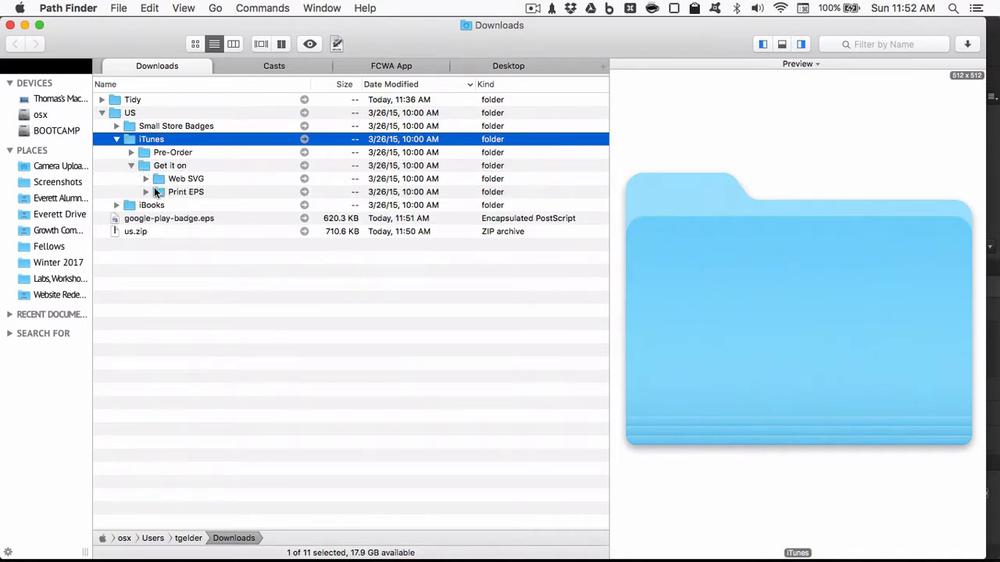
{"action": "left_click", "coordinate": [145, 179]}
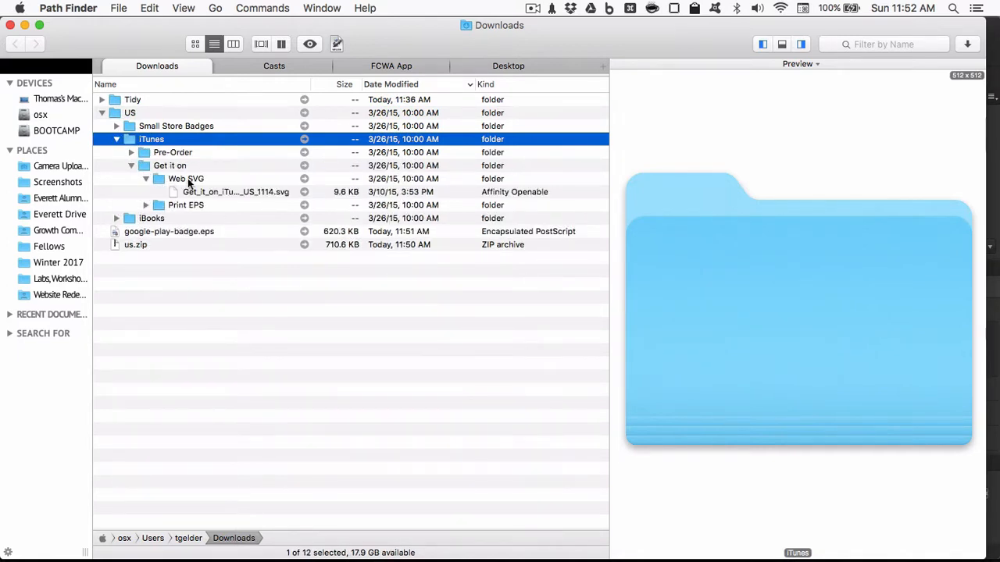
{"action": "left_click", "coordinate": [196, 192]}
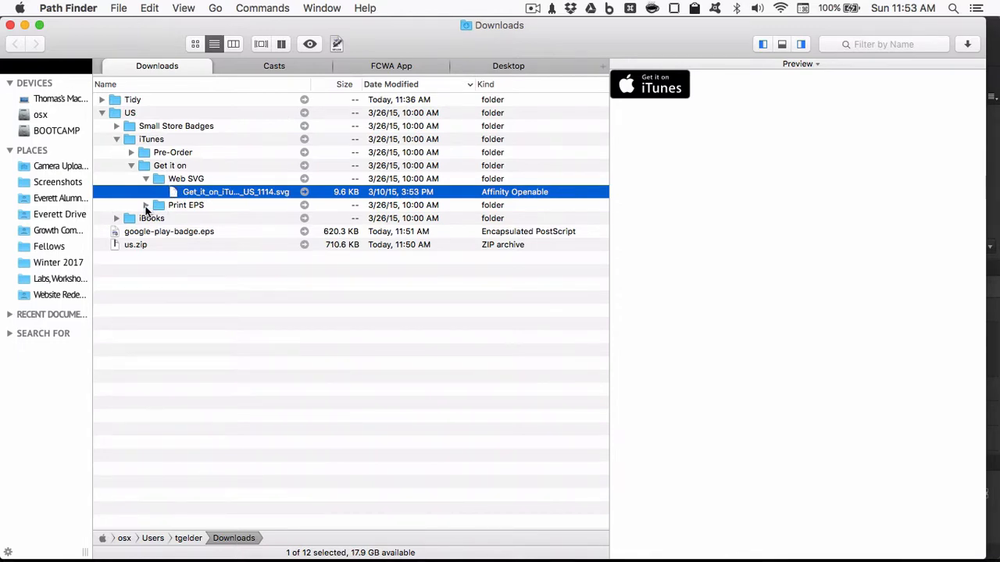
{"action": "left_click", "coordinate": [145, 205]}
{"action": "double_click", "coordinate": [198, 195]}
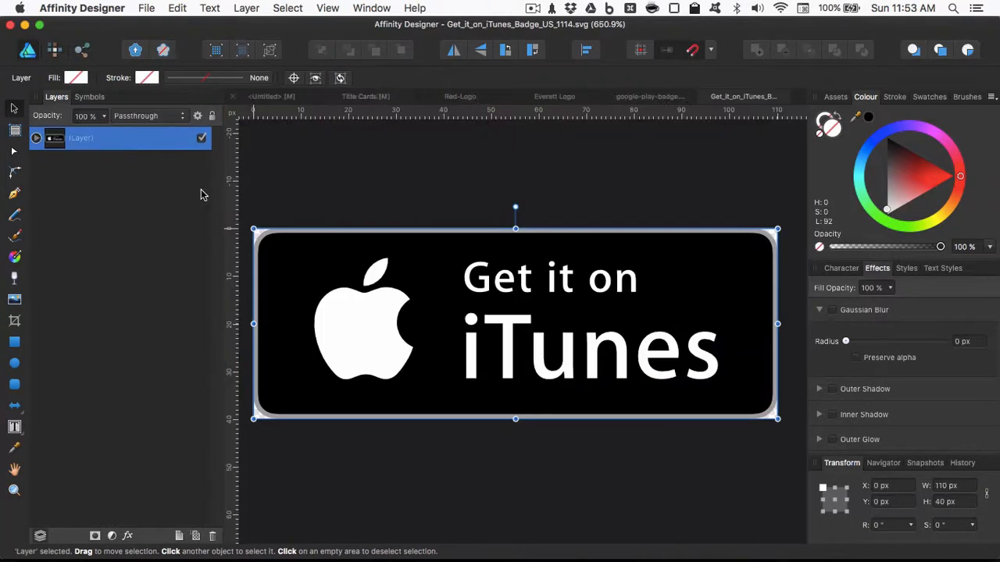
- Copy the iTunes badge layer and paste it into the Title Cards document
{"action": "key", "text": "super+c"}
{"action": "left_click", "coordinate": [350, 94]}
{"action": "key", "text": "super+v"}
- Place the iTunes badge above the bit.ly/htfuapp link at the Google Play badge's width, and centre both badges and links on the Outro artboard
{"action": "left_click_drag", "start_coordinate": [551, 321], "coordinate": [551, 294]}
{"action": "left_click_drag", "start_coordinate": [606, 315], "coordinate": [608, 314]}
{"action": "left_click_drag", "start_coordinate": [539, 345], "coordinate": [549, 353]}
{"action": "left_click_drag", "start_coordinate": [474, 368], "coordinate": [491, 367]}
{"action": "left_click_drag", "start_coordinate": [506, 354], "coordinate": [489, 353]}
{"action": "left_click", "coordinate": [691, 402]}
{"action": "scroll", "coordinate": [691, 402], "scroll_direction": "down", "scroll_amount": 2}
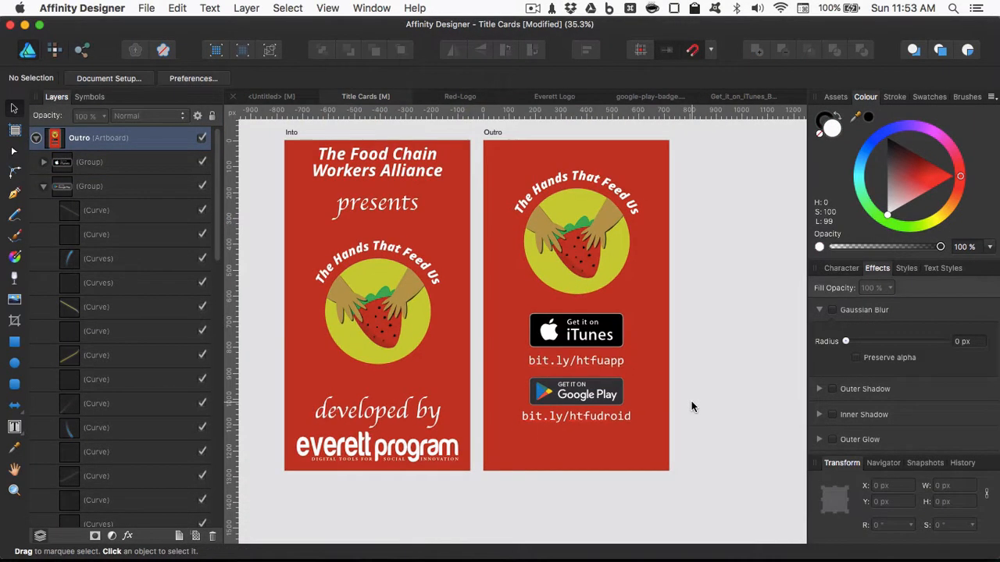
{"action": "scroll", "coordinate": [691, 402], "scroll_direction": "up", "scroll_amount": 1}
{"action": "scroll", "coordinate": [691, 402], "scroll_direction": "right", "scroll_amount": 1}
{"action": "scroll", "coordinate": [691, 402], "scroll_direction": "up", "scroll_amount": 1}
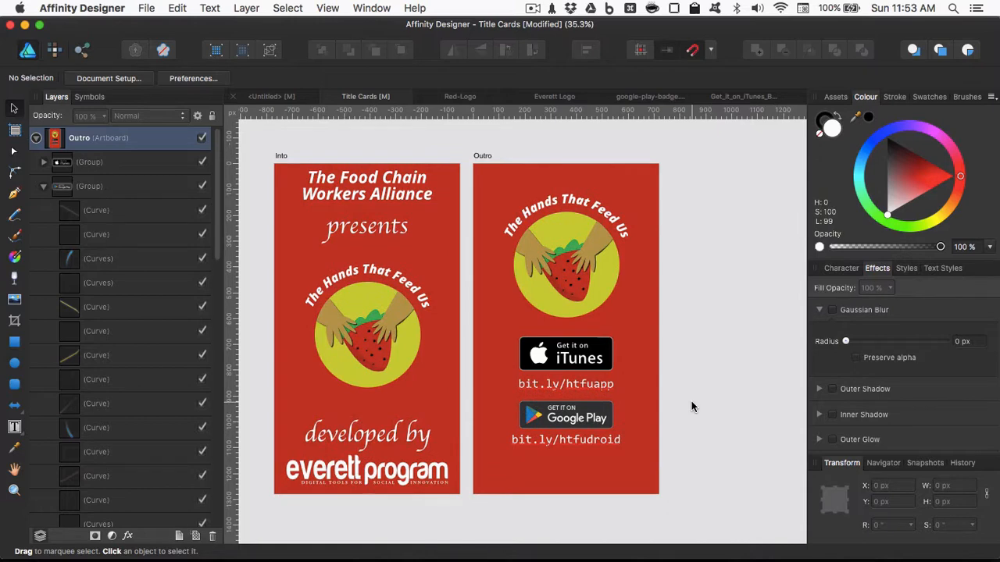
{"action": "scroll", "coordinate": [647, 359], "scroll_direction": "down", "scroll_amount": 1}
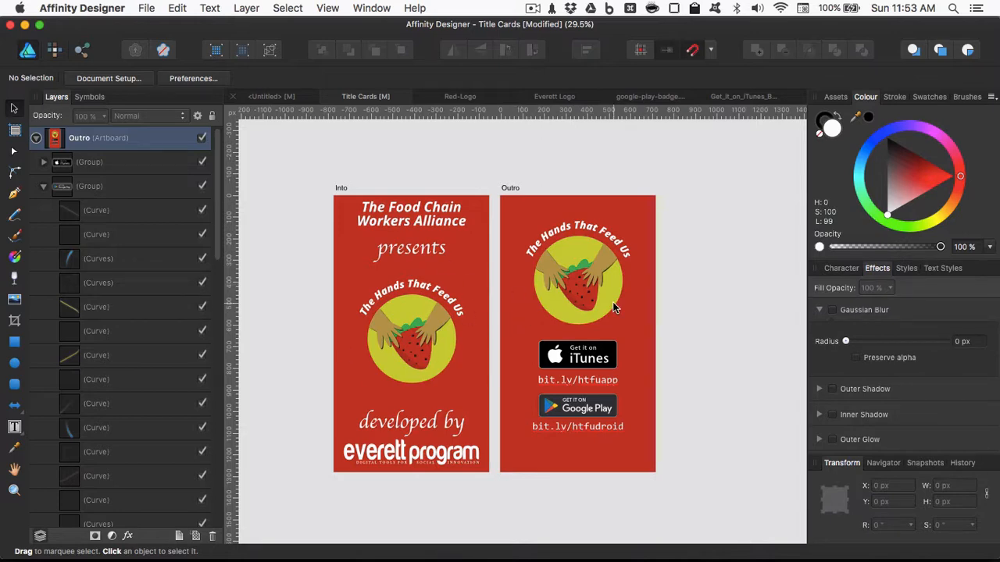
- Save the Title Cards document and export the Into and Outro slices as PNG-24 files to the Downloads folder
{"action": "key", "text": "super+s"}
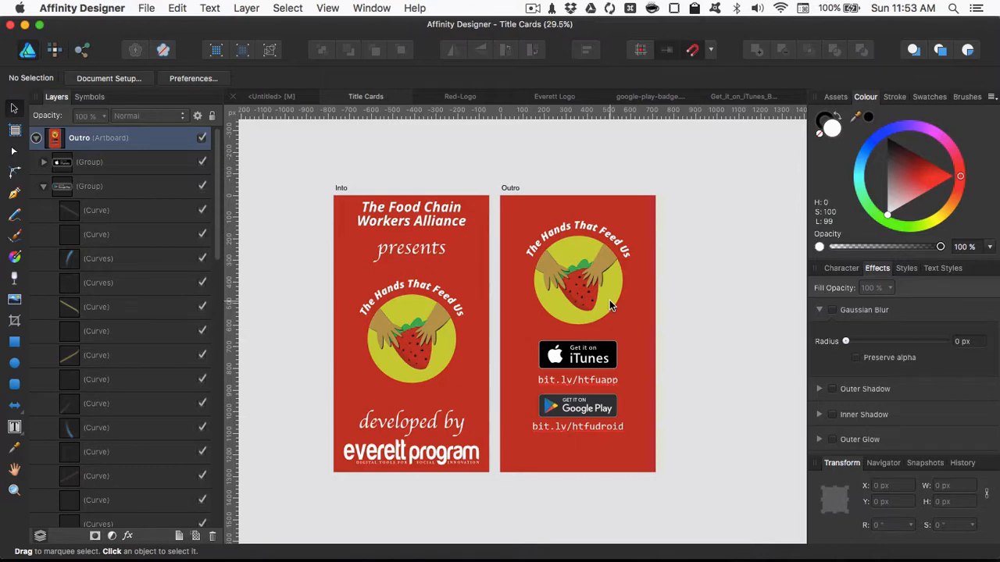
{"action": "key", "text": "super+3"}
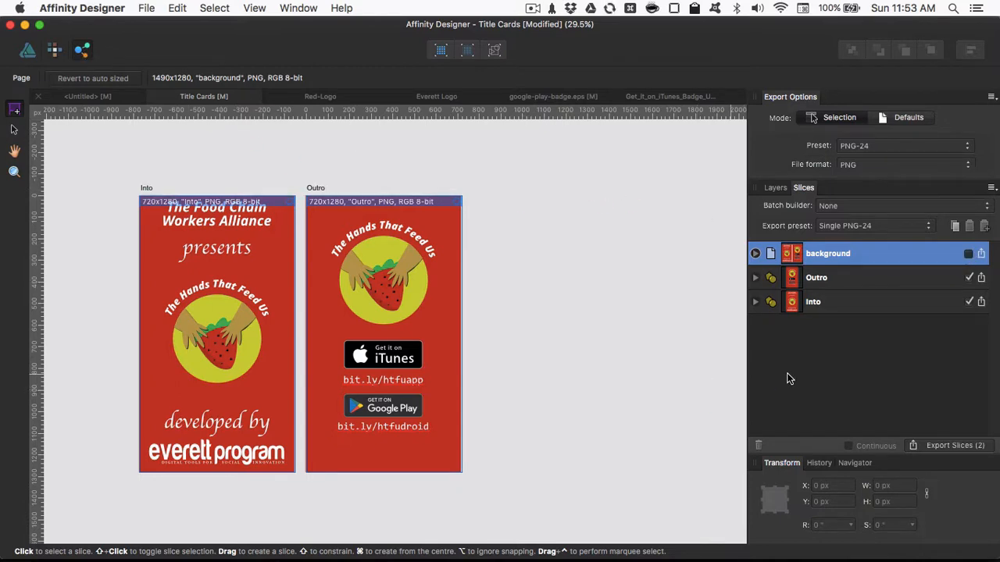
{"action": "left_click", "coordinate": [957, 448]}
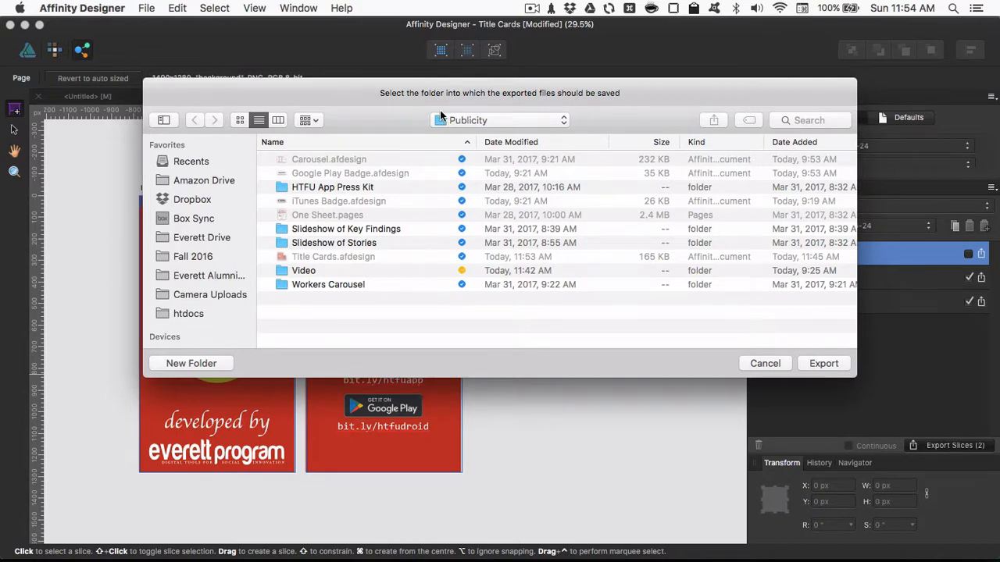
{"action": "key", "text": "alt+super+l"}
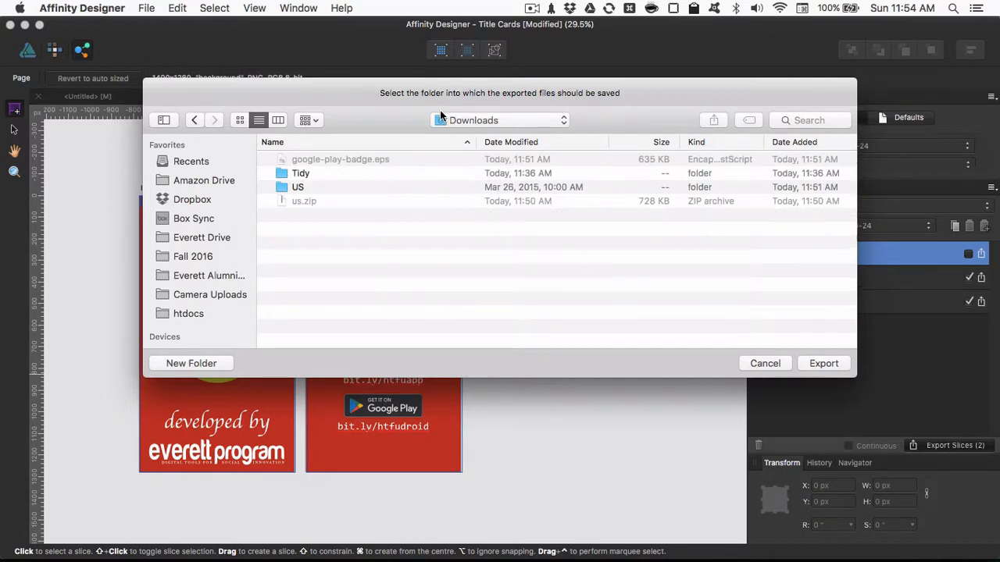
{"action": "left_click", "coordinate": [820, 364]}
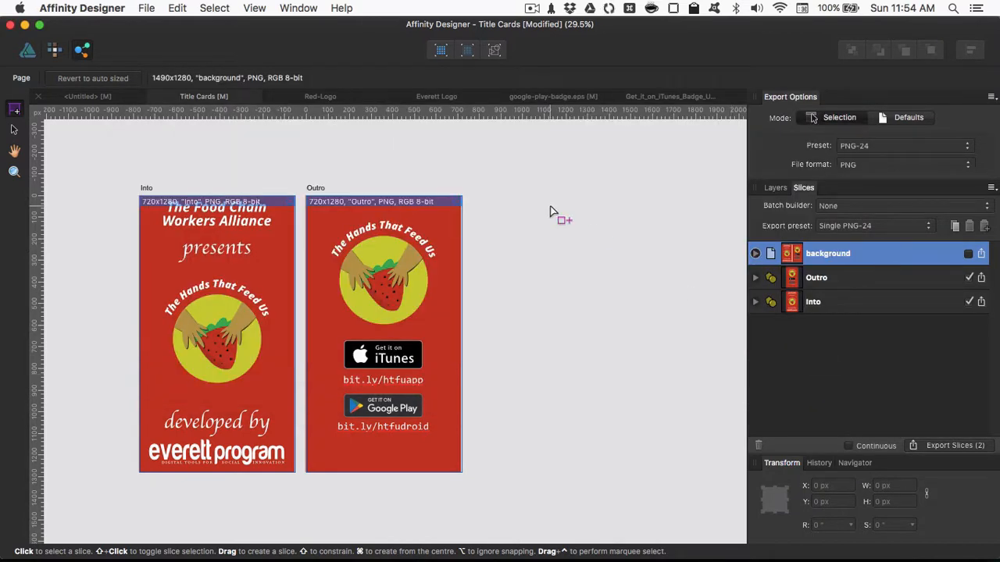
- Switch to ScreenFlow and bring up the Workers Stories project
{"action": "scroll", "coordinate": [492, 188], "scroll_direction": "left", "scroll_amount": 4}
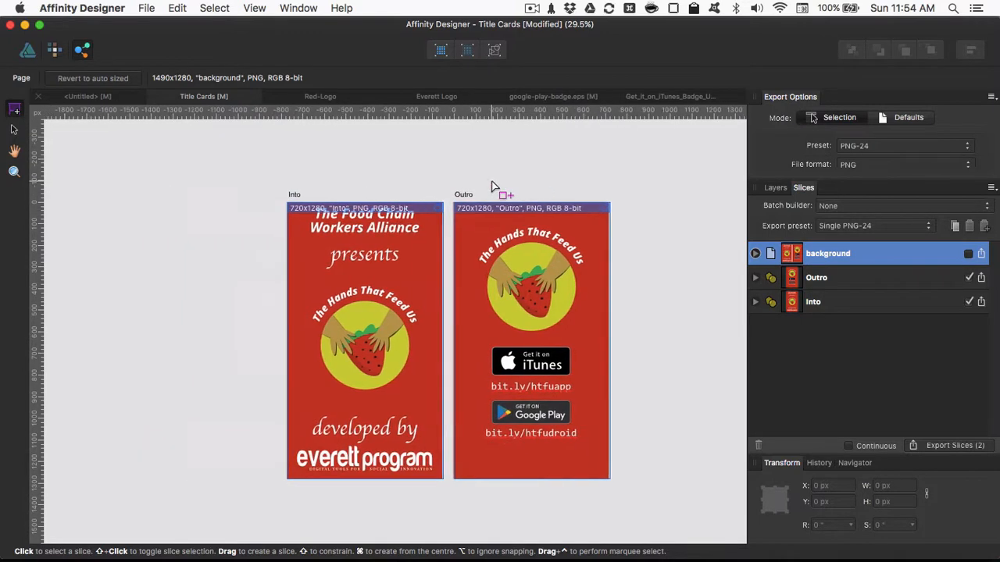
{"action": "key", "text": "super+Tab"}
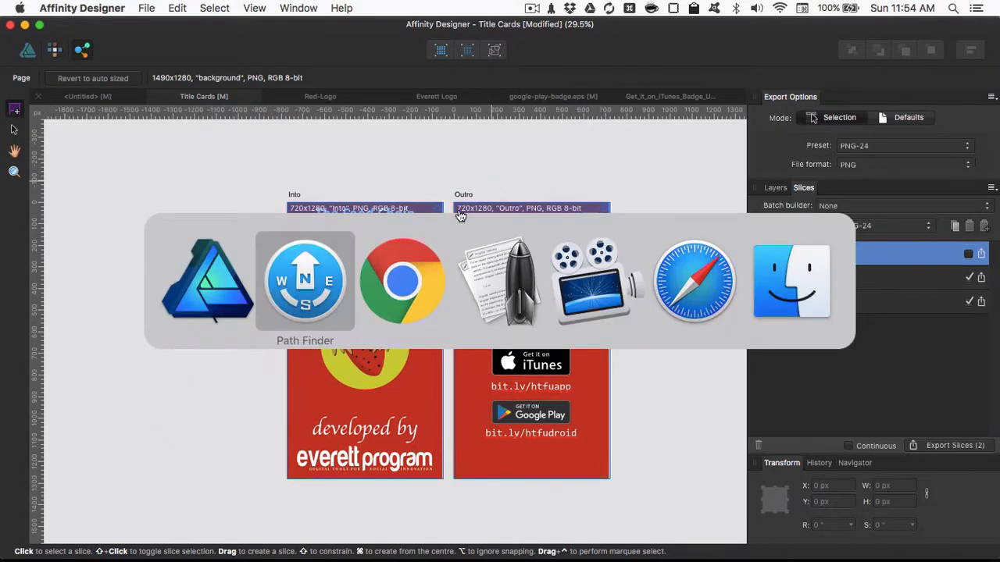
{"action": "left_click", "coordinate": [594, 270]}
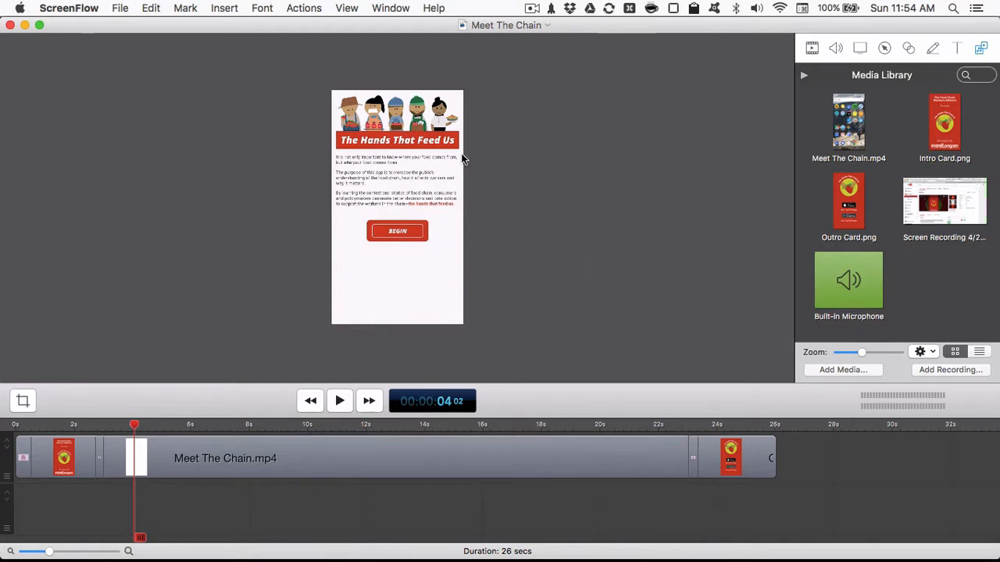
{"action": "key", "text": "super+grave"}
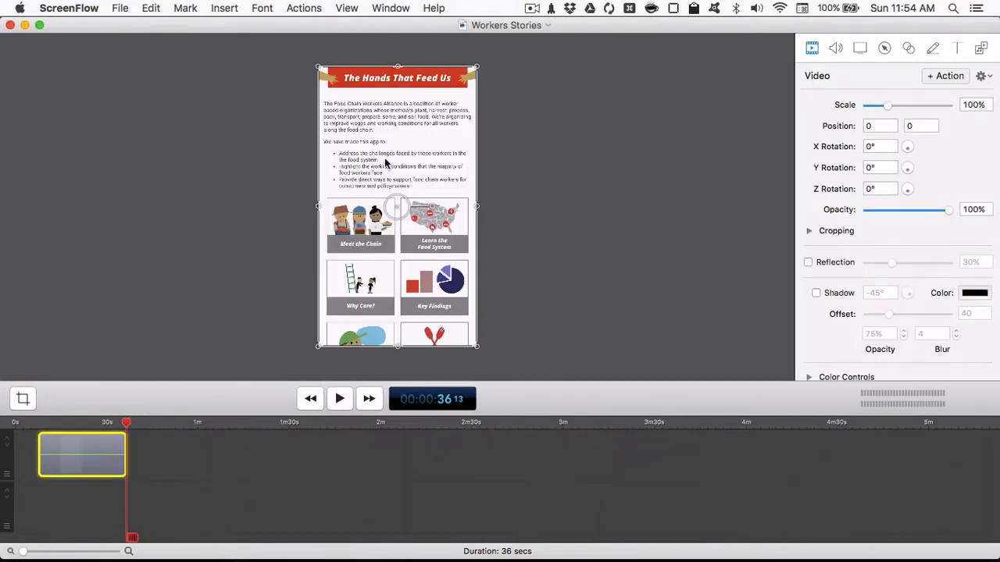
- Shift the Workers Stories clip to start at about 25 seconds, and detach and delete its audio
{"action": "left_click_drag", "start_coordinate": [94, 453], "coordinate": [164, 447]}
{"action": "right_click", "coordinate": [164, 446]}
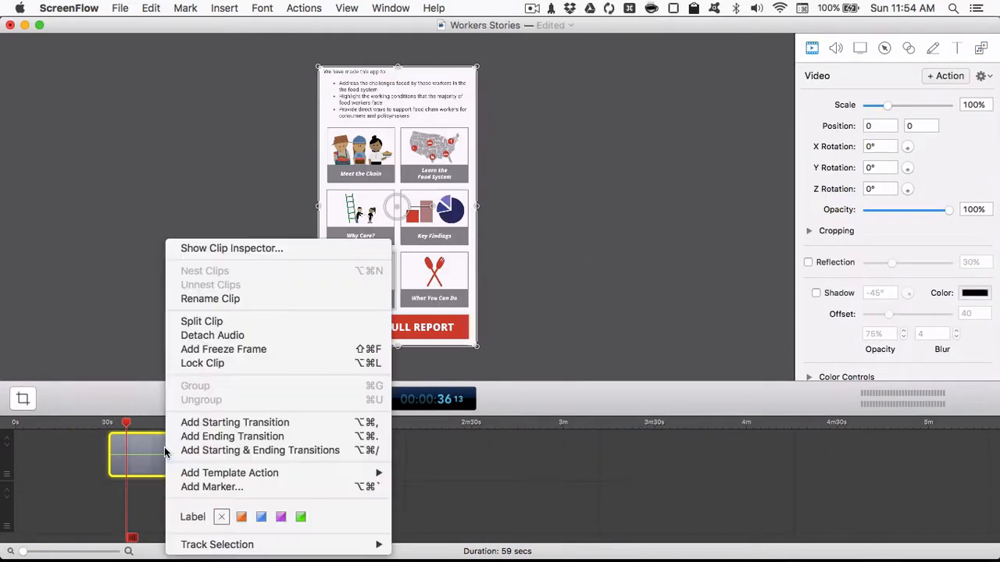
{"action": "left_click", "coordinate": [212, 335]}
{"action": "key", "text": "BackSpace"}
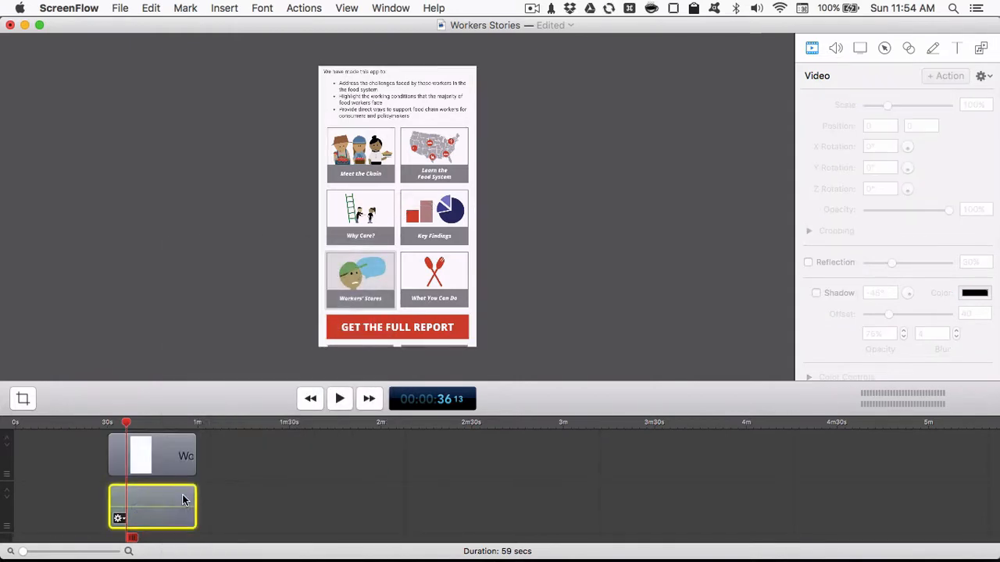
{"action": "mouse_move", "coordinate": [165, 445]}
{"action": "left_mouse_down"}
{"action": "mouse_move", "coordinate": [130, 448]}
{"action": "mouse_move", "coordinate": [164, 440]}
{"action": "mouse_move", "coordinate": [151, 446]}
{"action": "left_mouse_up"}
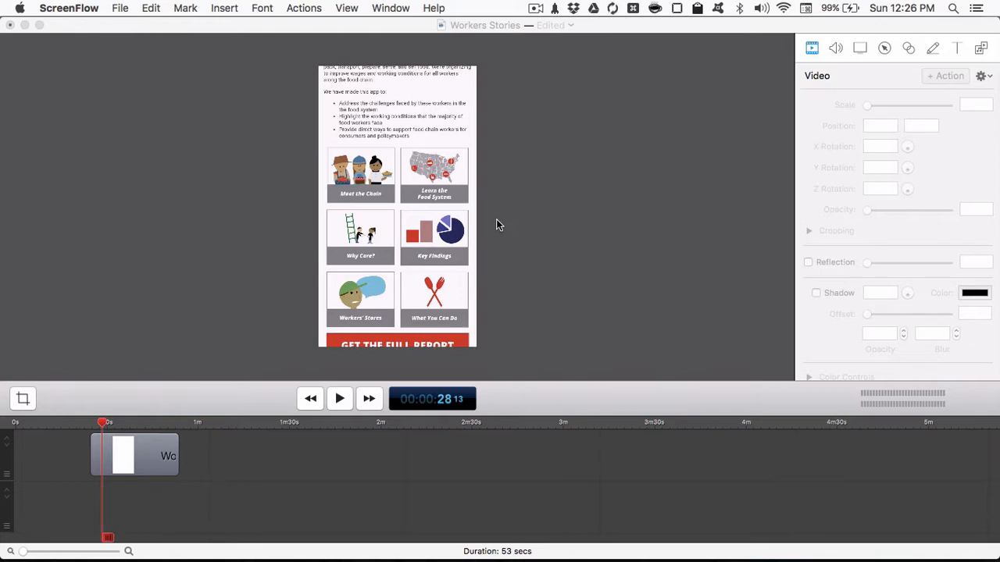
- Switch to Finder and add Into.png from Downloads to the timeline ahead of the Workers Stories clip, on the same track
{"action": "left_click_drag", "start_coordinate": [104, 428], "coordinate": [142, 428]}
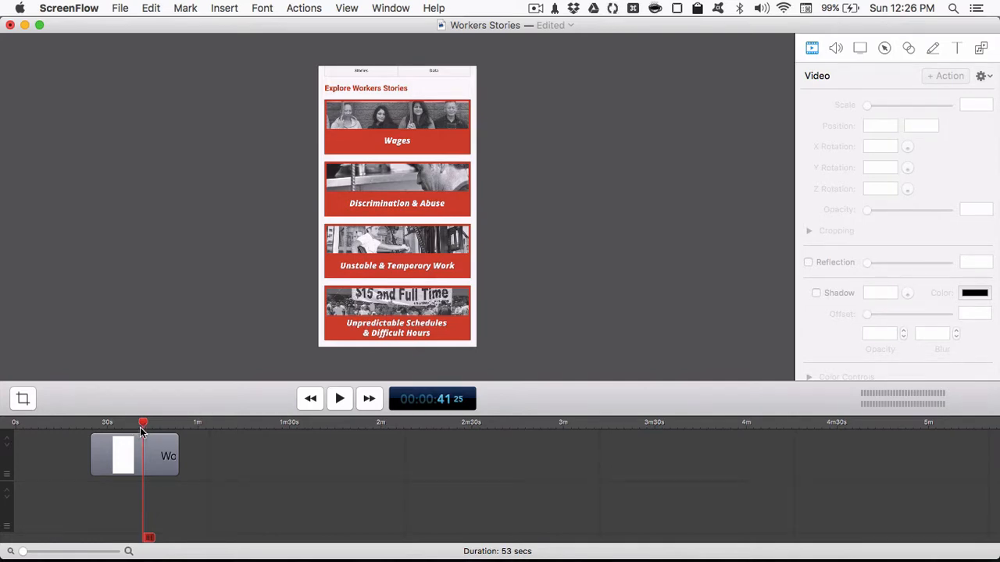
{"action": "left_click_drag", "start_coordinate": [141, 428], "coordinate": [130, 428]}
{"action": "key", "text": "super+Tab"}
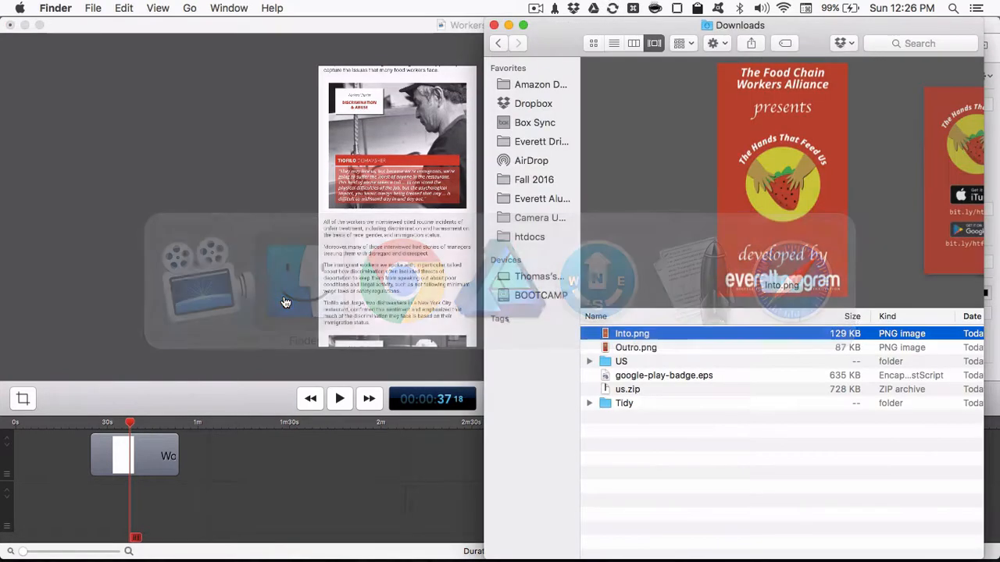
{"action": "left_click", "coordinate": [637, 349]}
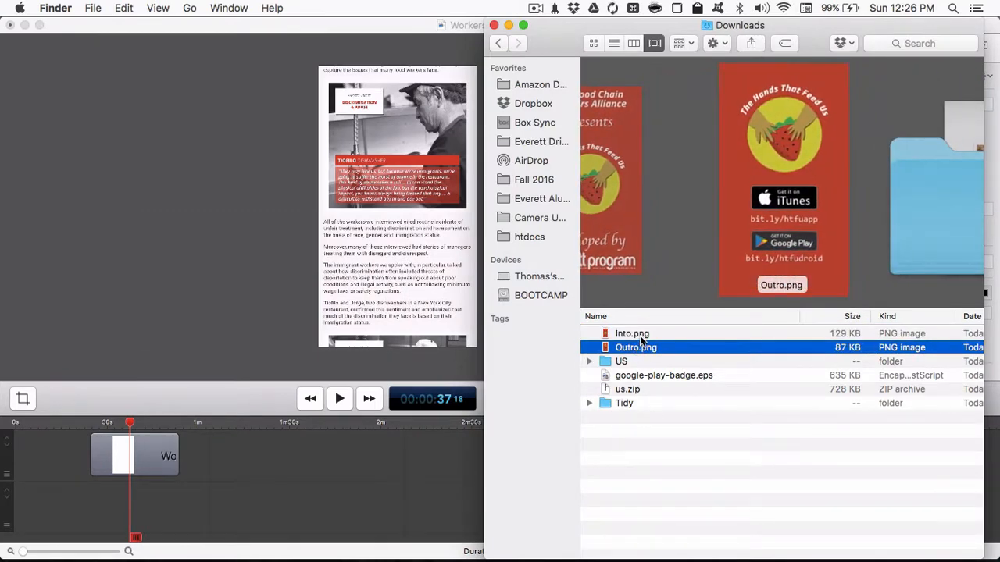
{"action": "left_click", "coordinate": [640, 335]}
{"action": "left_click_drag", "start_coordinate": [645, 336], "coordinate": [52, 462]}
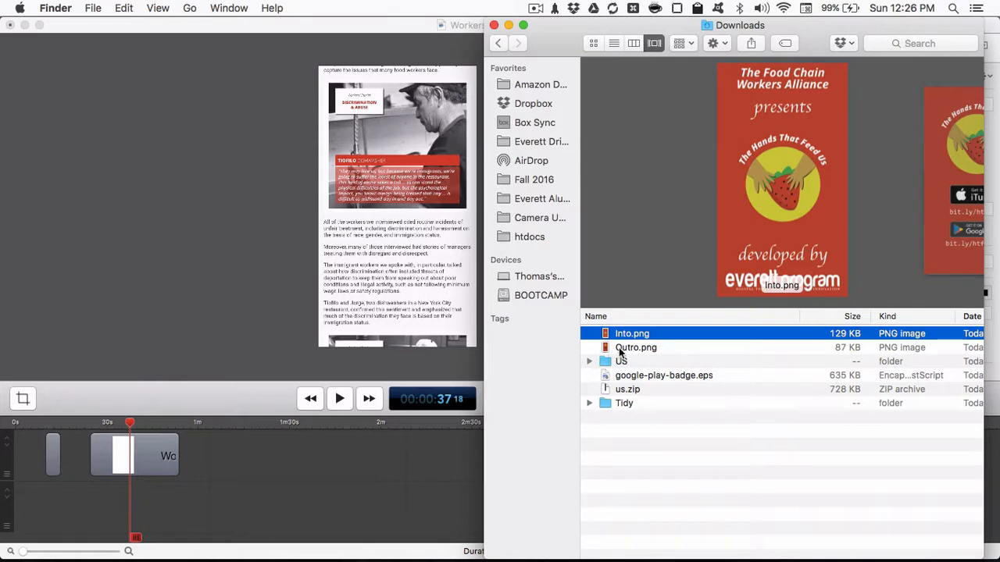
- Select the intro card clip in ScreenFlow and set the playhead at its start, at about 9 seconds
{"action": "left_click", "coordinate": [55, 495]}
{"action": "left_click", "coordinate": [52, 454]}
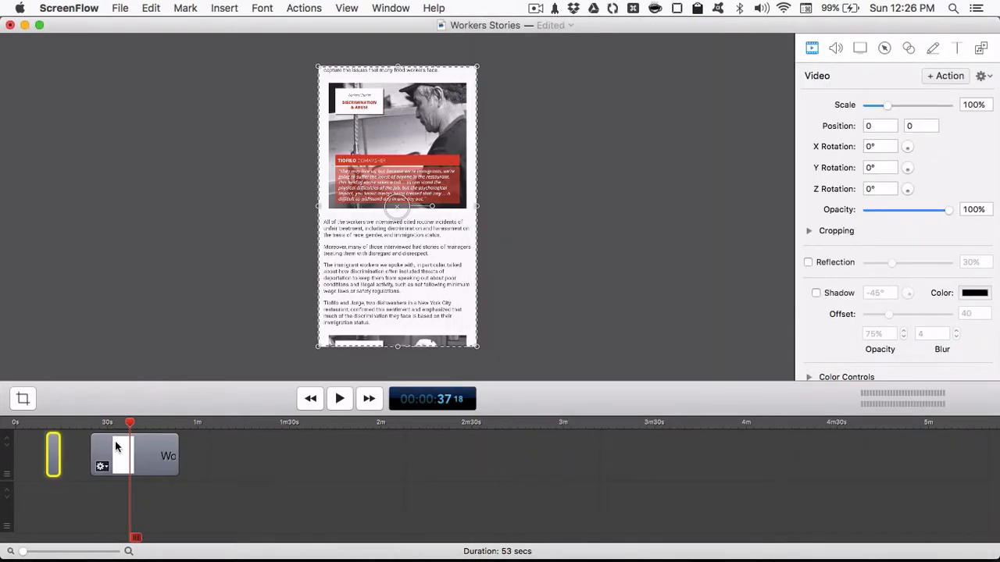
{"action": "left_click", "coordinate": [88, 422]}
{"action": "left_click_drag", "start_coordinate": [89, 421], "coordinate": [45, 422]}
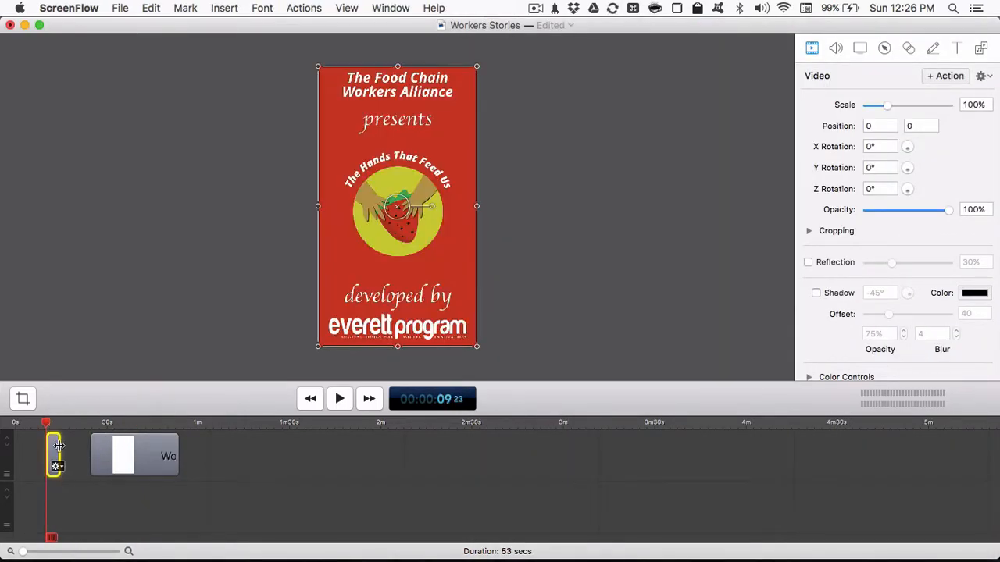
- Move the intro card clip to the very start of the timeline and set the playhead at 0 seconds
{"action": "key", "text": "space"}
{"action": "key", "text": "space"}
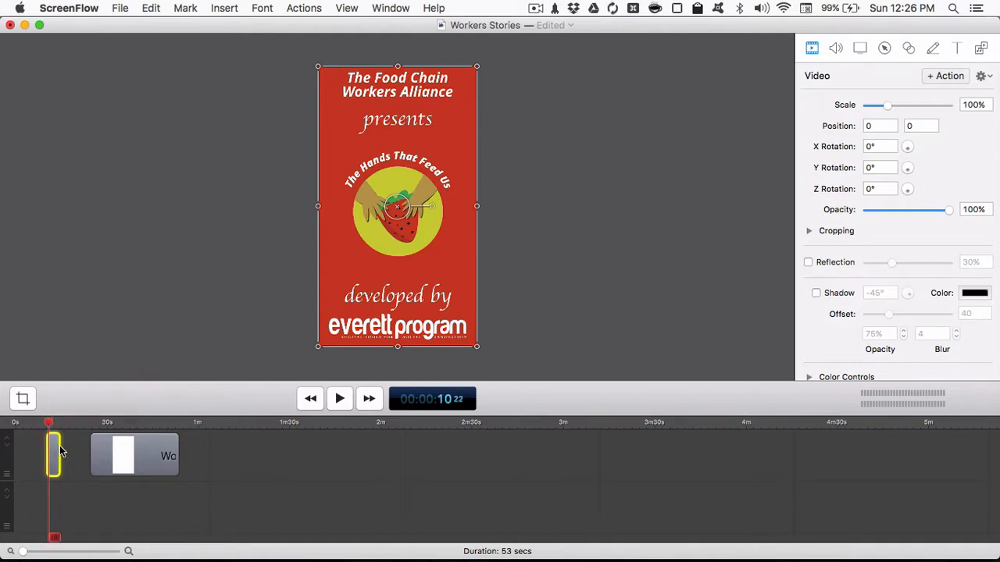
{"action": "left_click_drag", "start_coordinate": [56, 450], "coordinate": [23, 450]}
{"action": "left_click", "coordinate": [13, 423]}
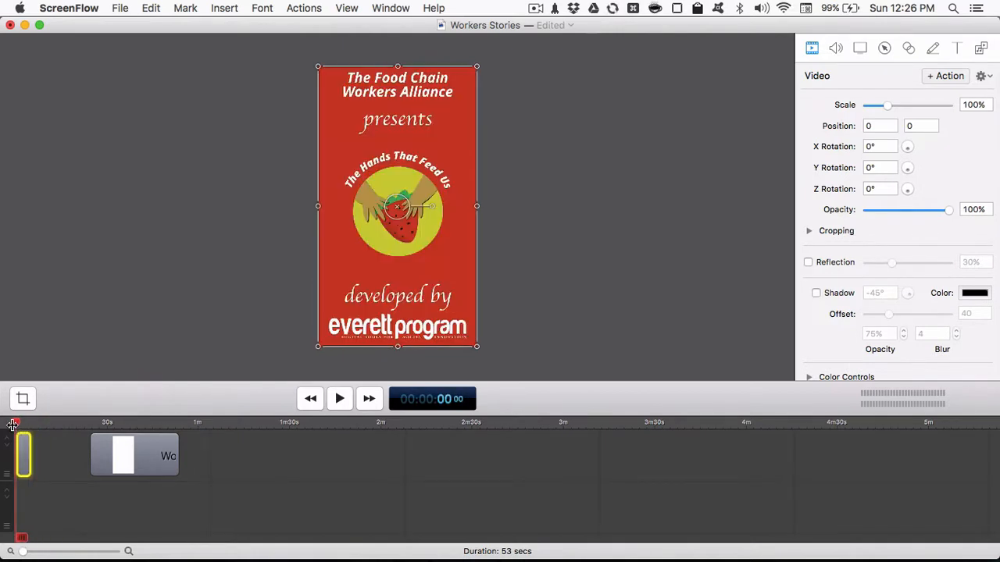
- Bring the Workers Stories clip forward to about 7.5 seconds and trim the end of the intro card to about 3 seconds
{"action": "scroll", "coordinate": [39, 447], "scroll_direction": "down", "scroll_amount": 2}
{"action": "scroll", "coordinate": [39, 447], "scroll_direction": "up", "scroll_amount": 5}
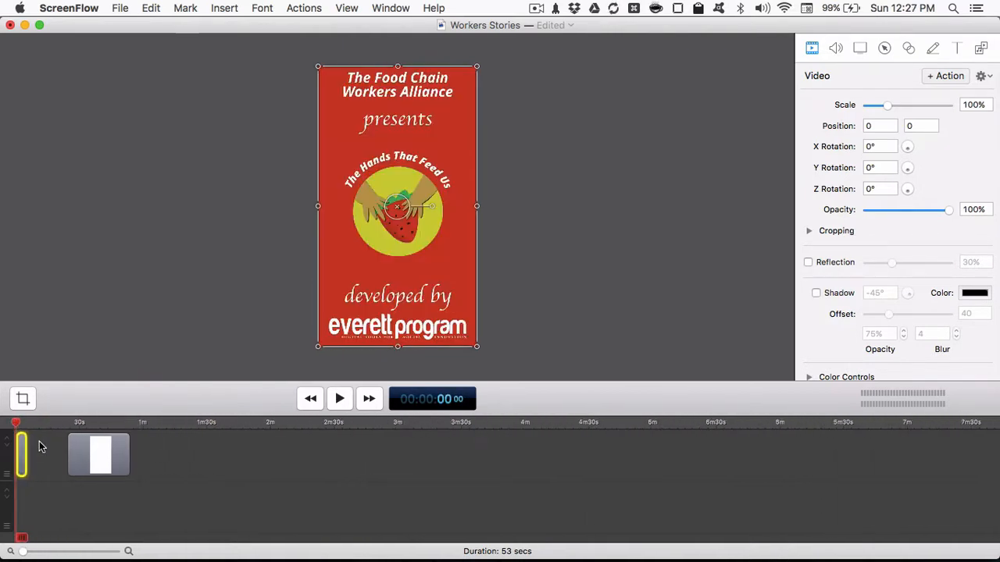
{"action": "scroll", "coordinate": [39, 441], "scroll_direction": "up", "scroll_amount": 4}
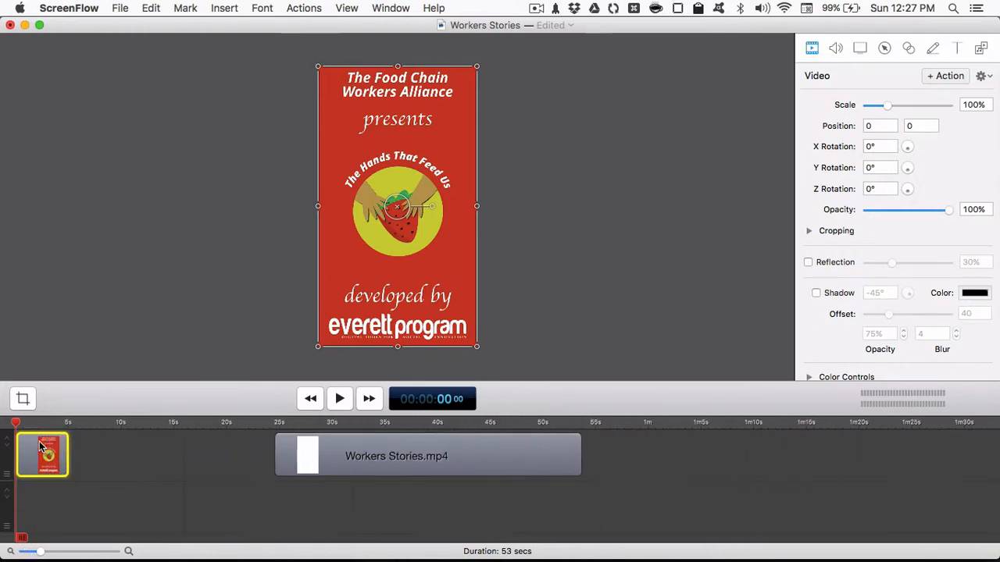
{"action": "mouse_move", "coordinate": [50, 554]}
{"action": "left_mouse_down"}
{"action": "mouse_move", "coordinate": [75, 554]}
{"action": "mouse_move", "coordinate": [49, 556]}
{"action": "left_mouse_up"}
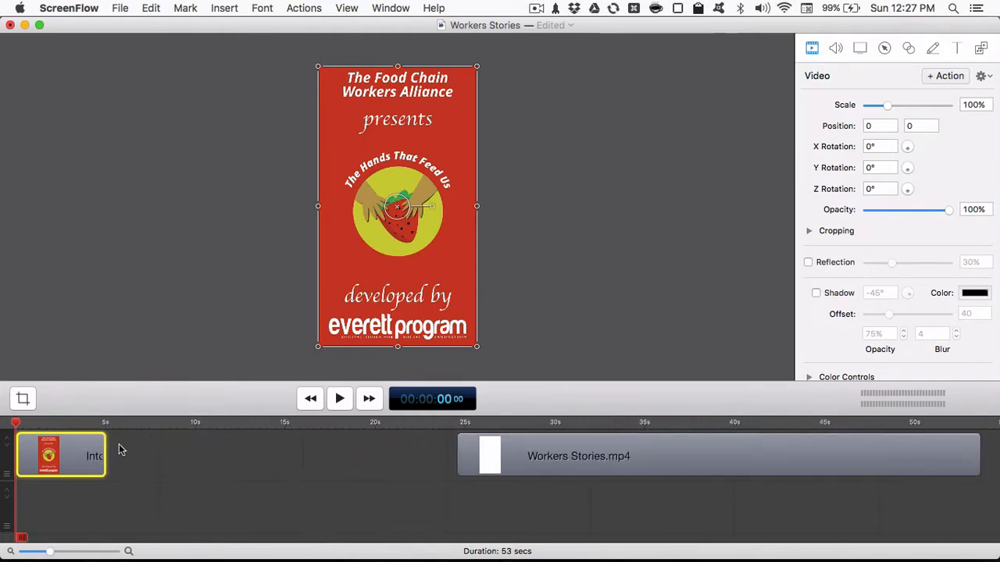
{"action": "left_click_drag", "start_coordinate": [538, 462], "coordinate": [255, 455]}
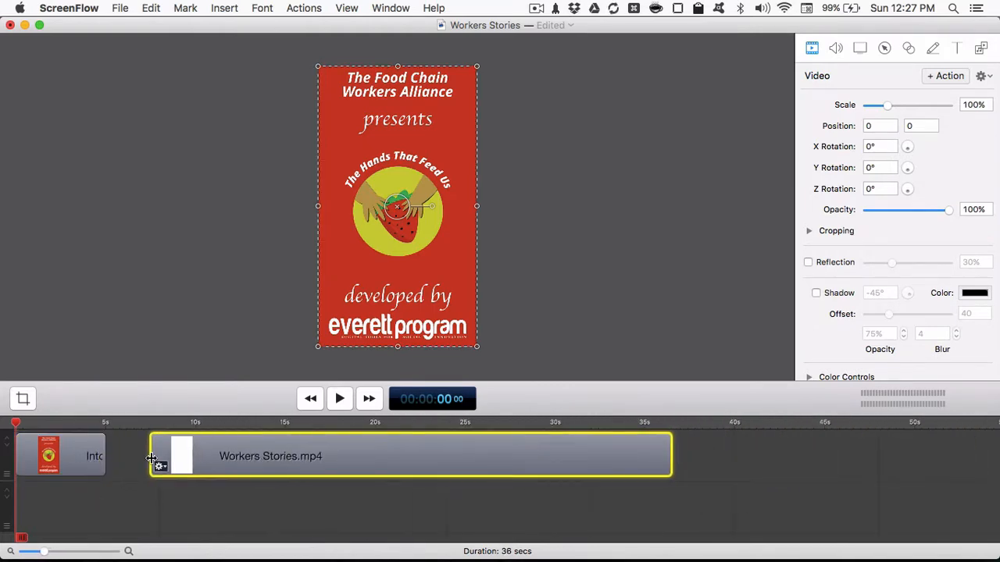
{"action": "left_click", "coordinate": [83, 451]}
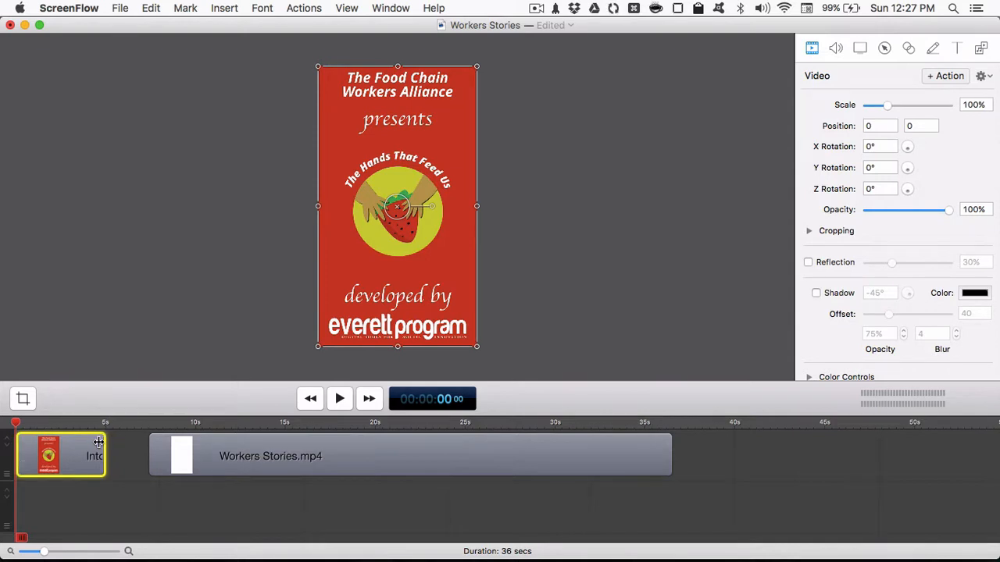
{"action": "left_click_drag", "start_coordinate": [104, 444], "coordinate": [69, 447]}
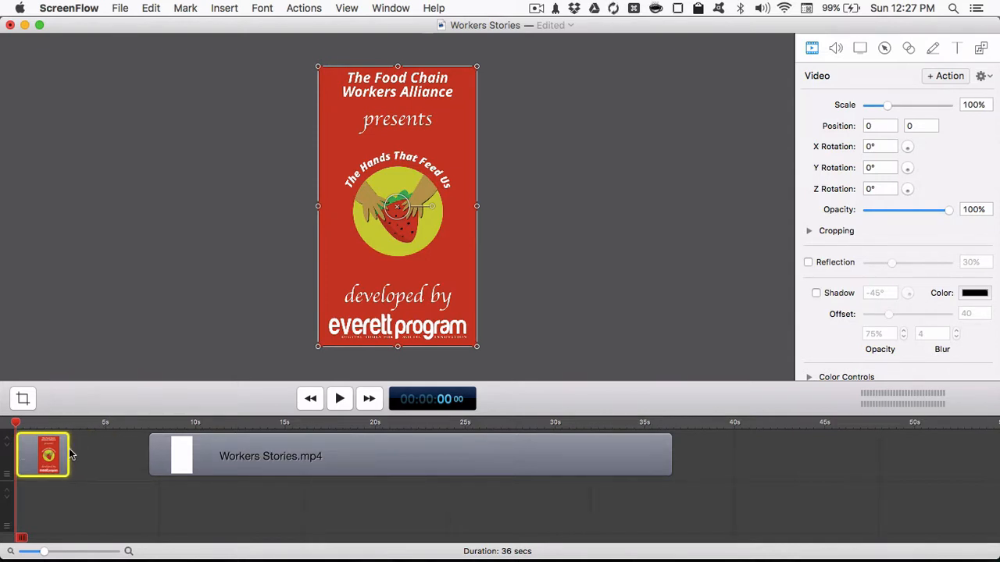
- Place the Workers Stories clip directly after the intro card and play back the join
{"action": "mouse_move", "coordinate": [309, 446]}
{"action": "left_click_drag", "start_coordinate": [322, 454], "coordinate": [228, 451]}
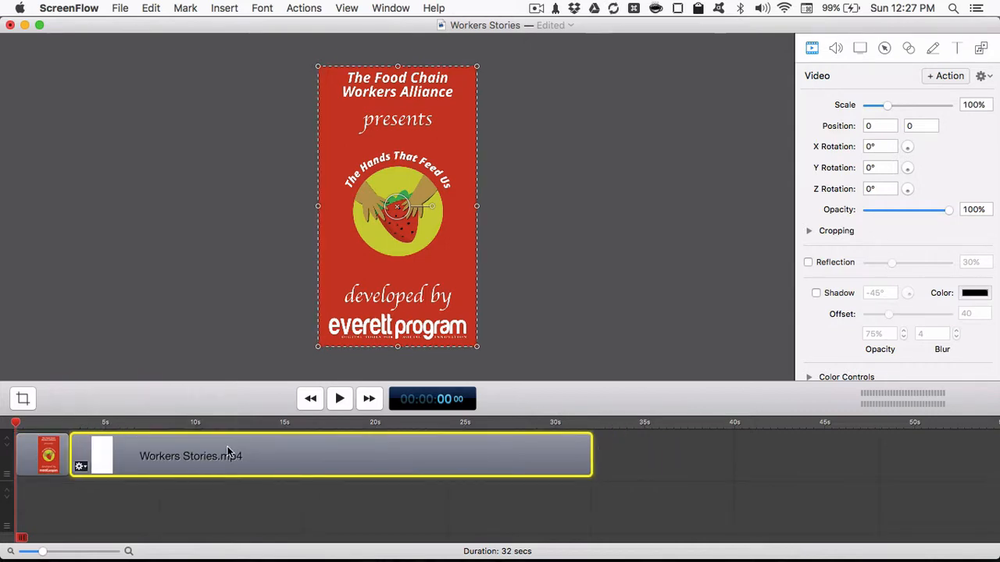
{"action": "key", "text": "space"}
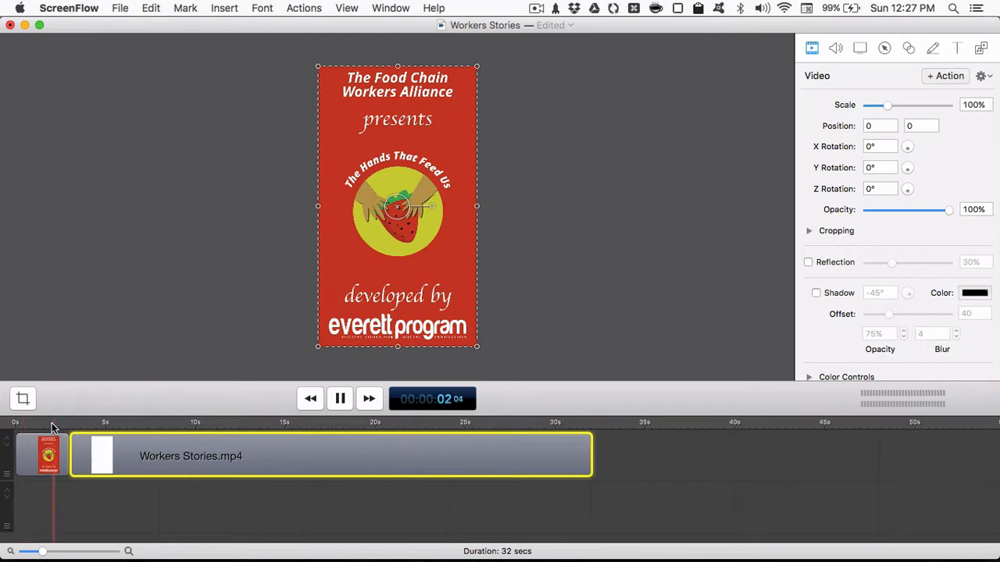
{"action": "key", "text": "space"}
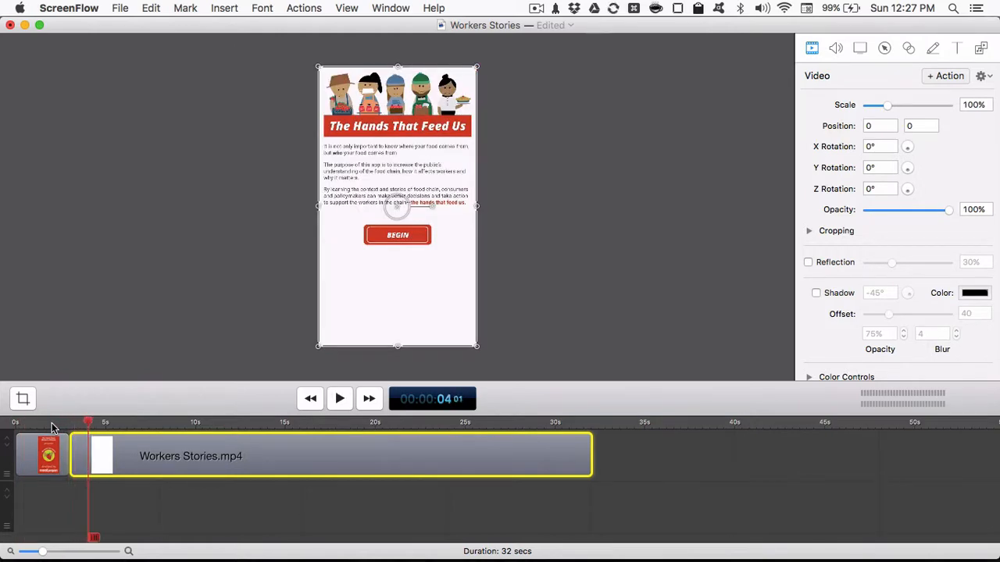
- Switch to Finder, add Outro.png from Downloads directly after the Workers Stories clip, and trim it to about 4 seconds
{"action": "left_click", "coordinate": [654, 451]}
{"action": "left_click", "coordinate": [592, 426]}
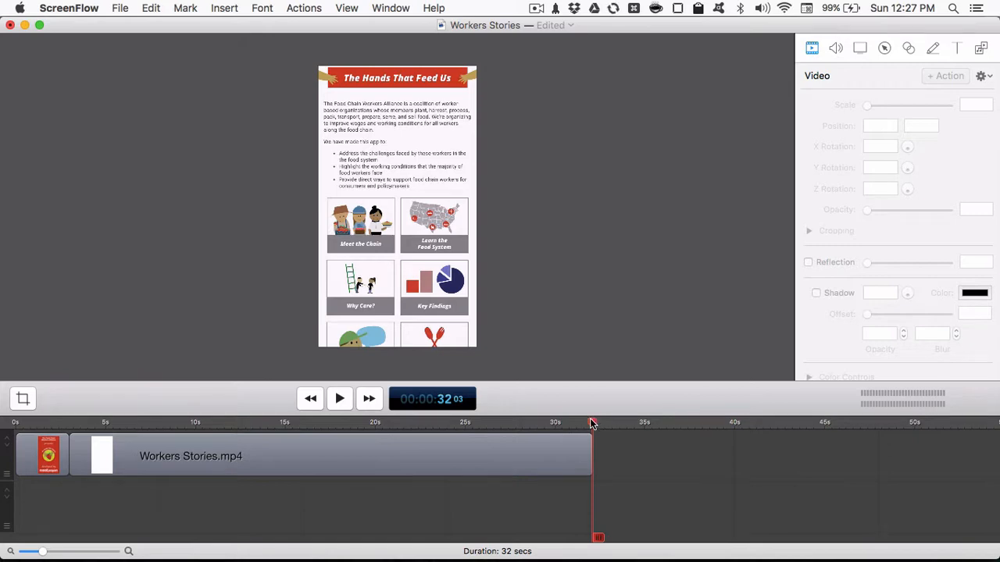
{"action": "key", "text": "super+Tab"}
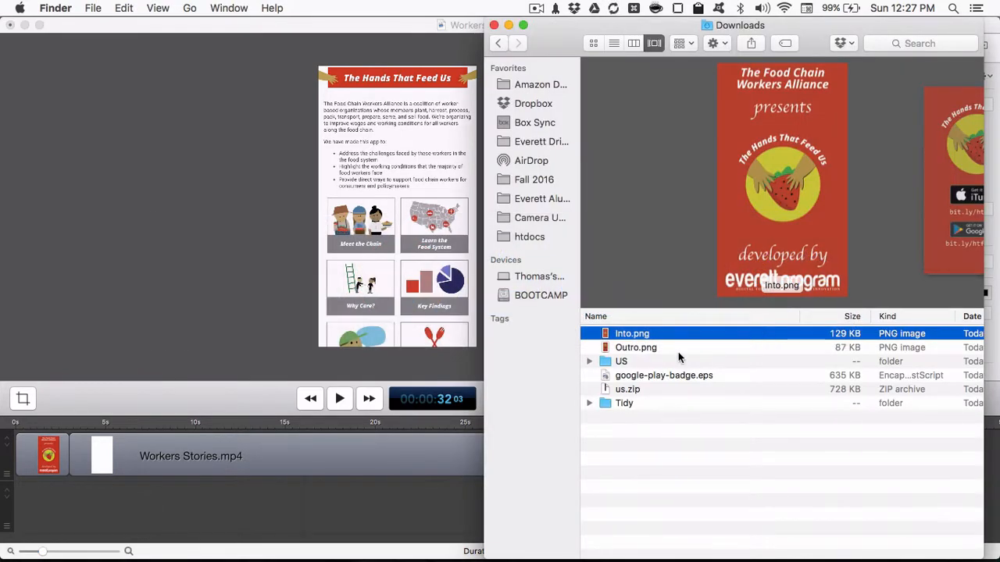
{"action": "left_click", "coordinate": [678, 352]}
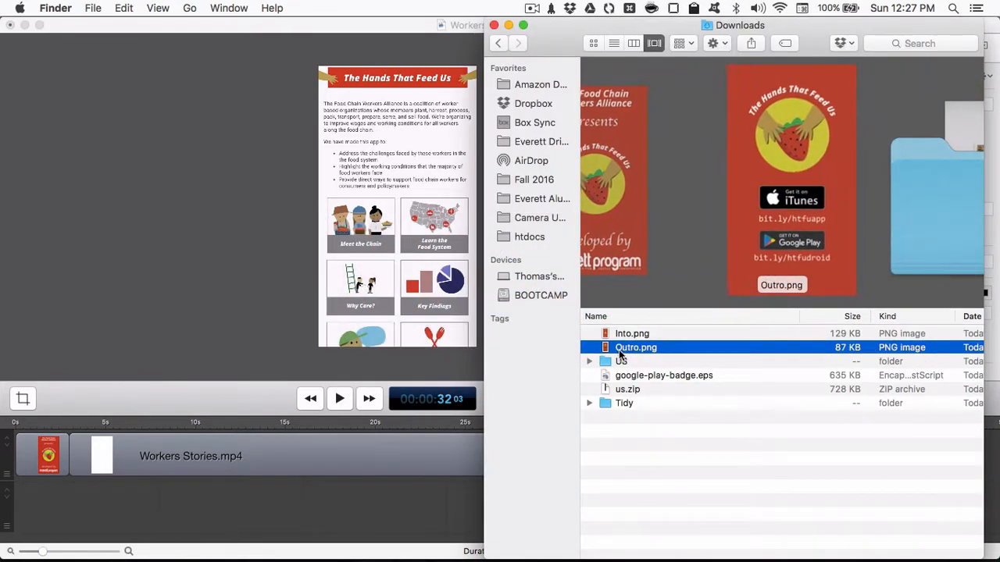
{"action": "left_click_drag", "start_coordinate": [618, 349], "coordinate": [602, 458]}
{"action": "left_click", "coordinate": [602, 464]}
{"action": "left_click_drag", "start_coordinate": [680, 457], "coordinate": [661, 451]}
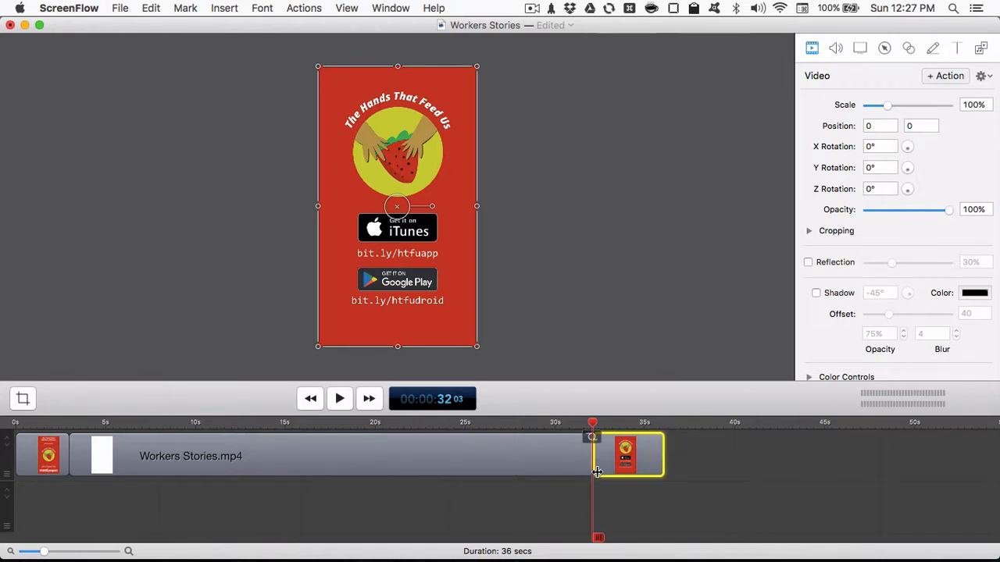
- Play back the opening of the video and the change from the Workers Stories clip to the outro card
{"action": "left_click", "coordinate": [562, 422]}
{"action": "key", "text": "space"}
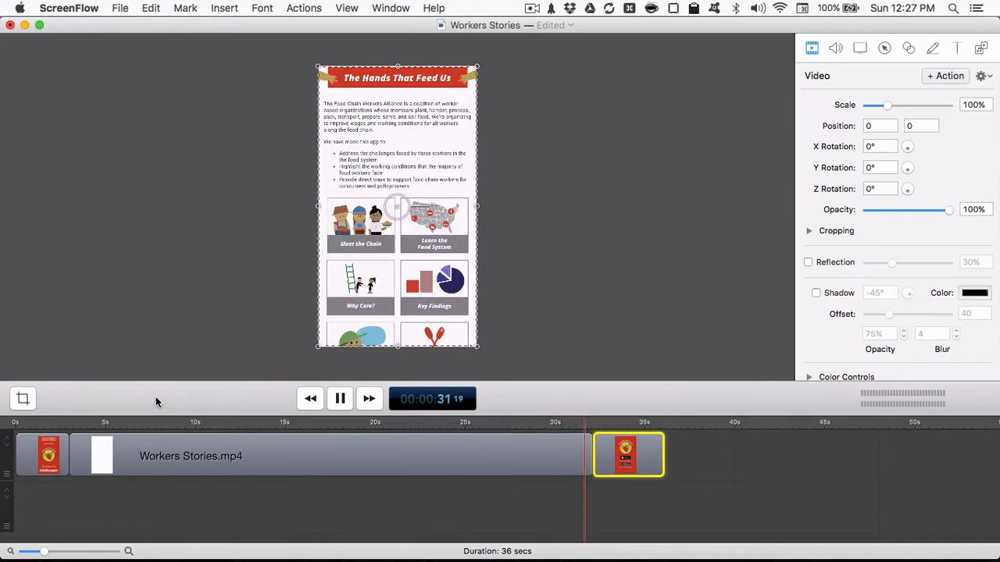
{"action": "left_click", "coordinate": [8, 424]}
{"action": "key", "text": "space"}
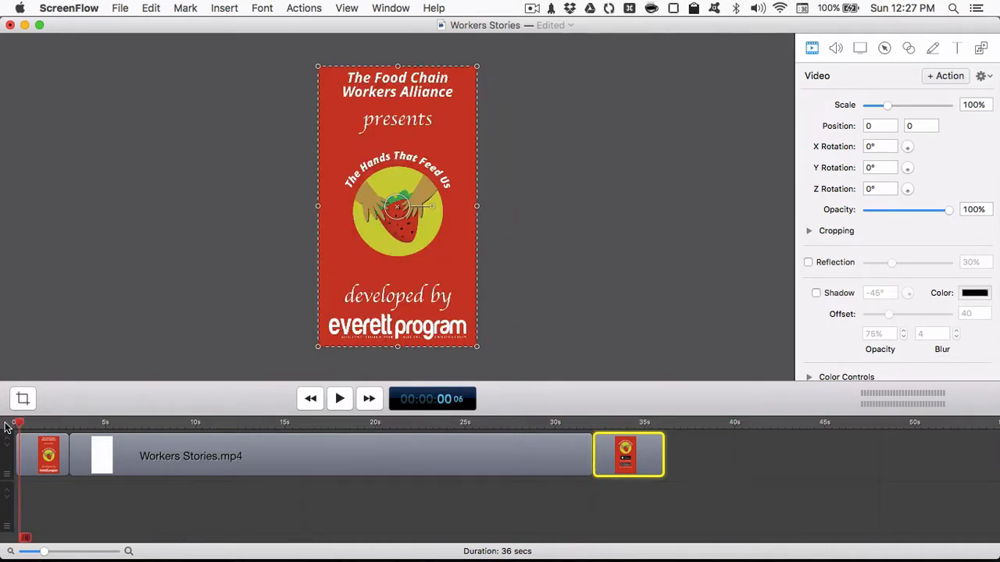
{"action": "key", "text": "space"}
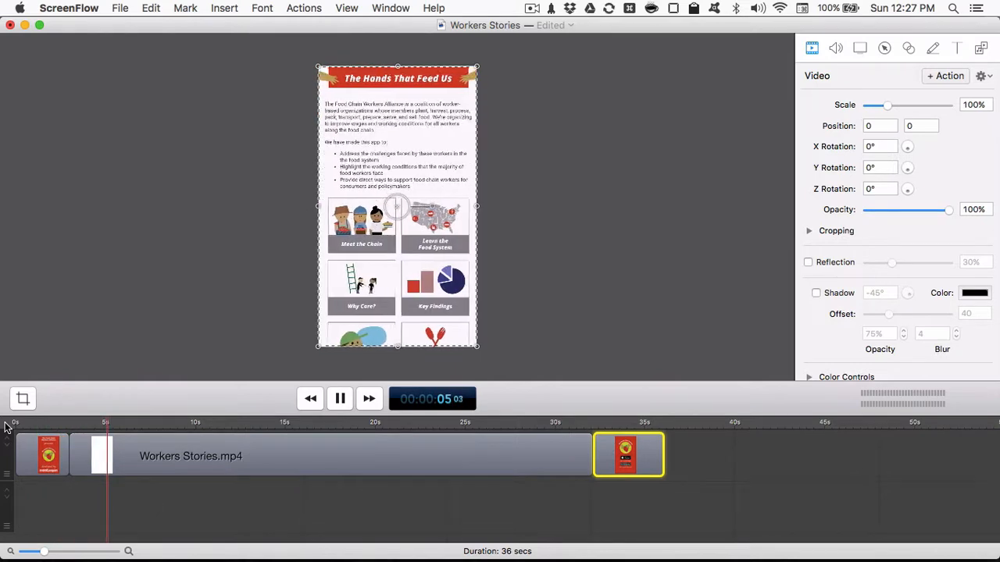
{"action": "left_click_drag", "start_coordinate": [134, 422], "coordinate": [581, 426]}
{"action": "key", "text": "space"}
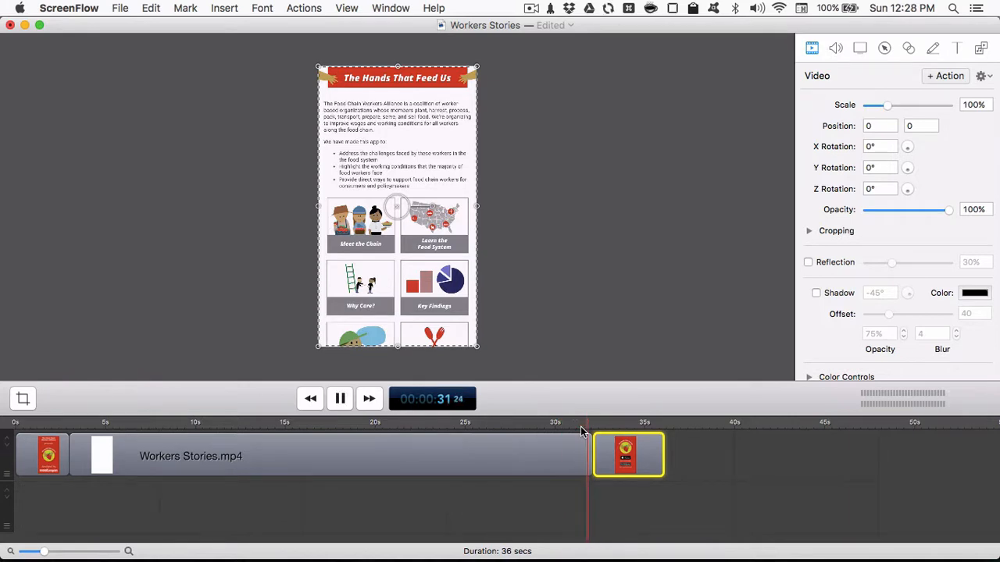
{"action": "key", "text": "space"}
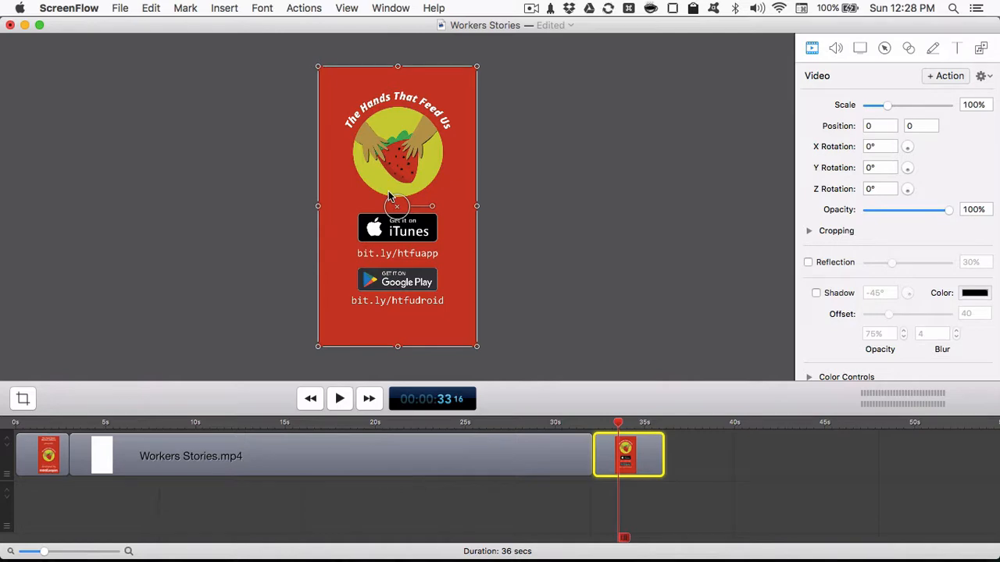
{"action": "left_click", "coordinate": [121, 7]}
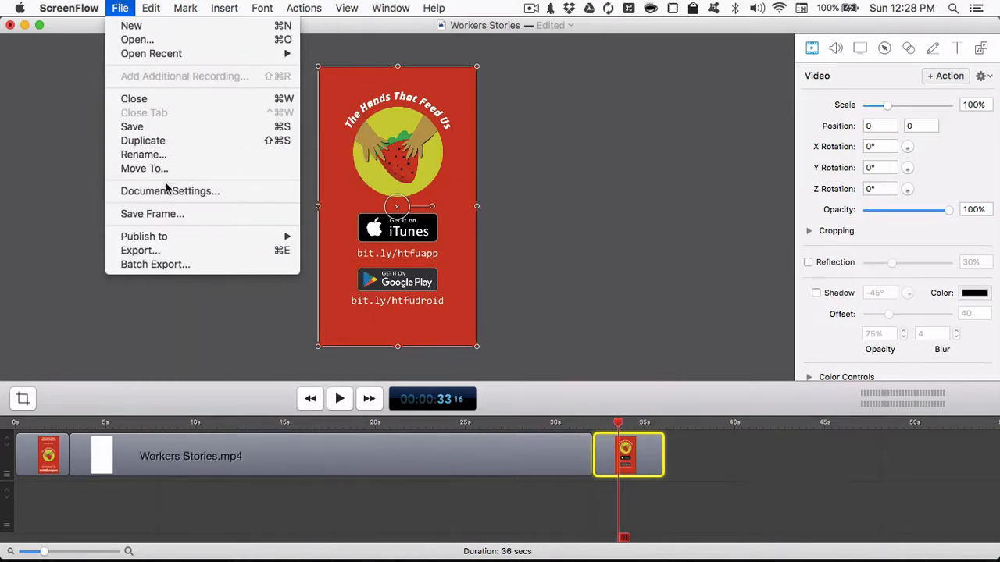
{"action": "left_click", "coordinate": [186, 9]}
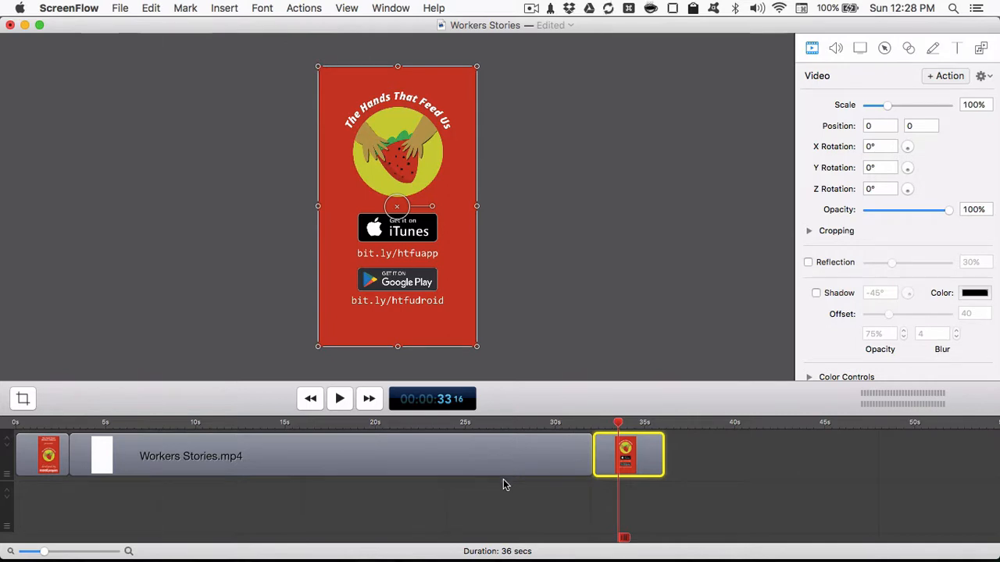
- Add an ending transition to the intro card clip and play it back
{"action": "left_click_drag", "start_coordinate": [477, 426], "coordinate": [35, 422]}
{"action": "left_click", "coordinate": [47, 449]}
{"action": "right_click", "coordinate": [51, 442]}
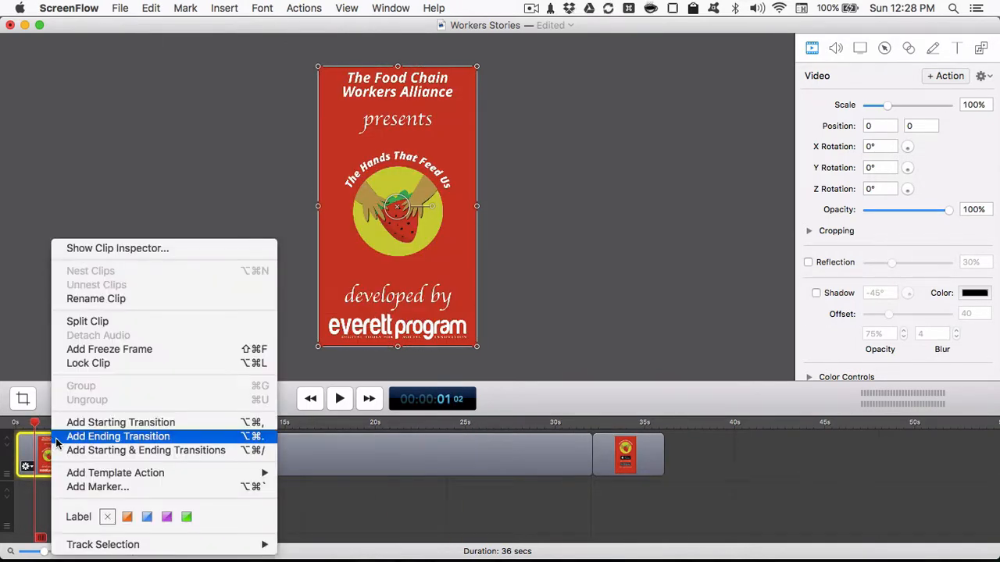
{"action": "left_click", "coordinate": [117, 437]}
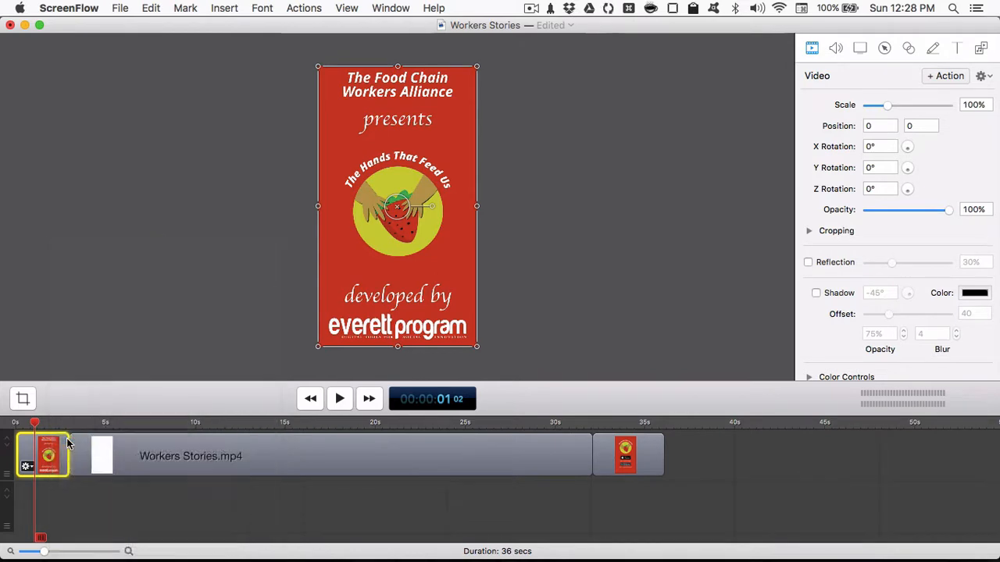
{"action": "key", "text": "space"}
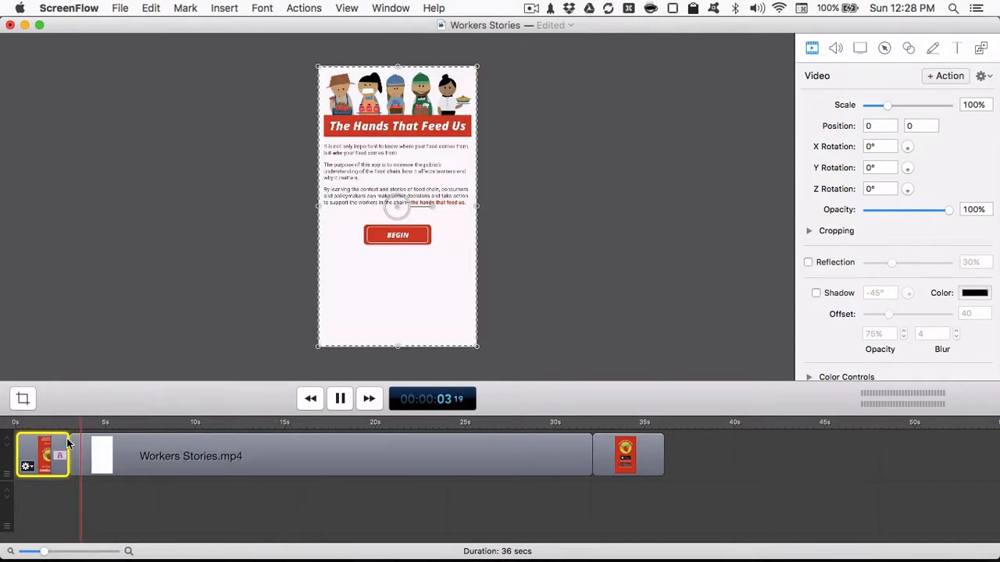
{"action": "key", "text": "space"}
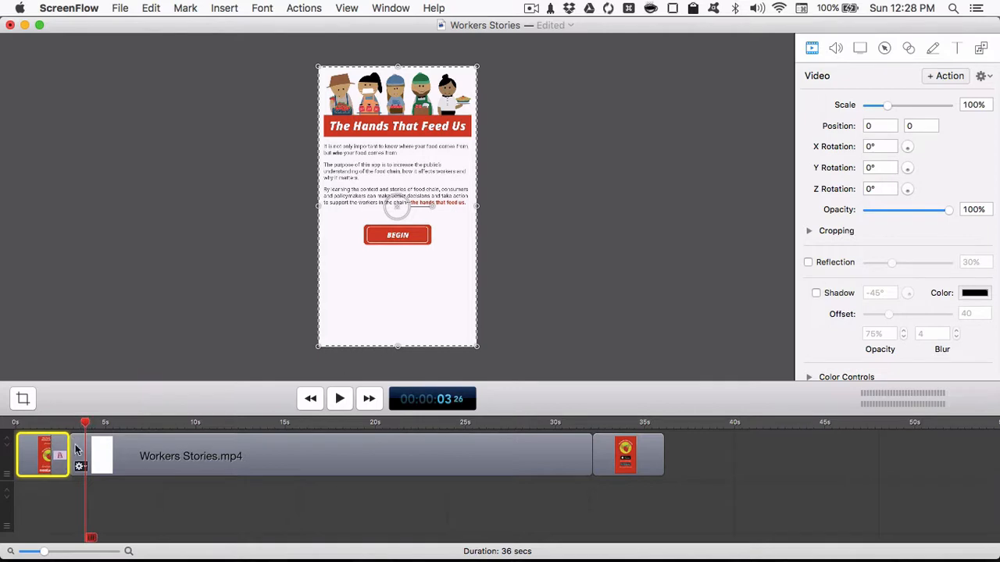
{"action": "left_click", "coordinate": [365, 451]}
{"action": "right_click", "coordinate": [365, 450]}
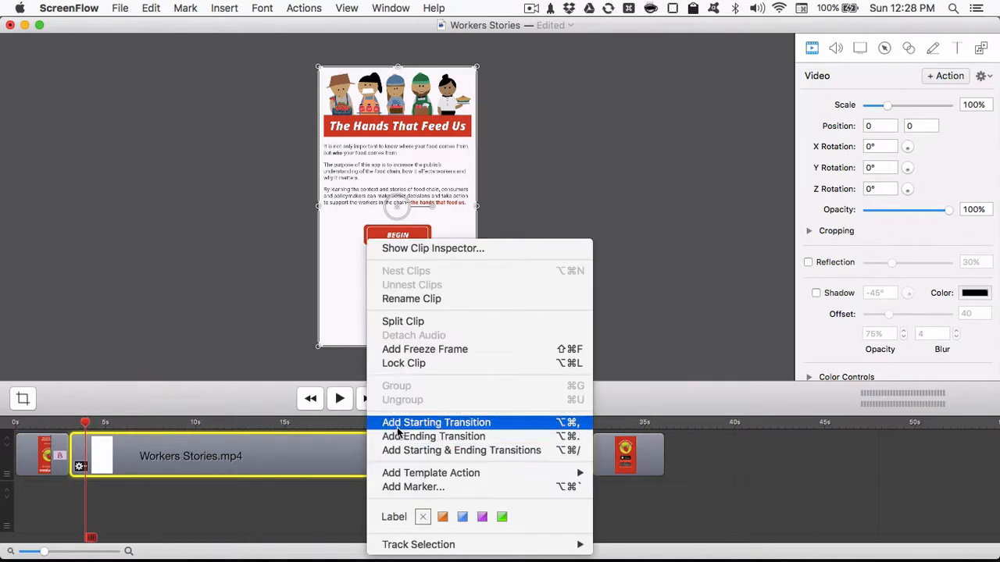
{"action": "left_click", "coordinate": [257, 442]}
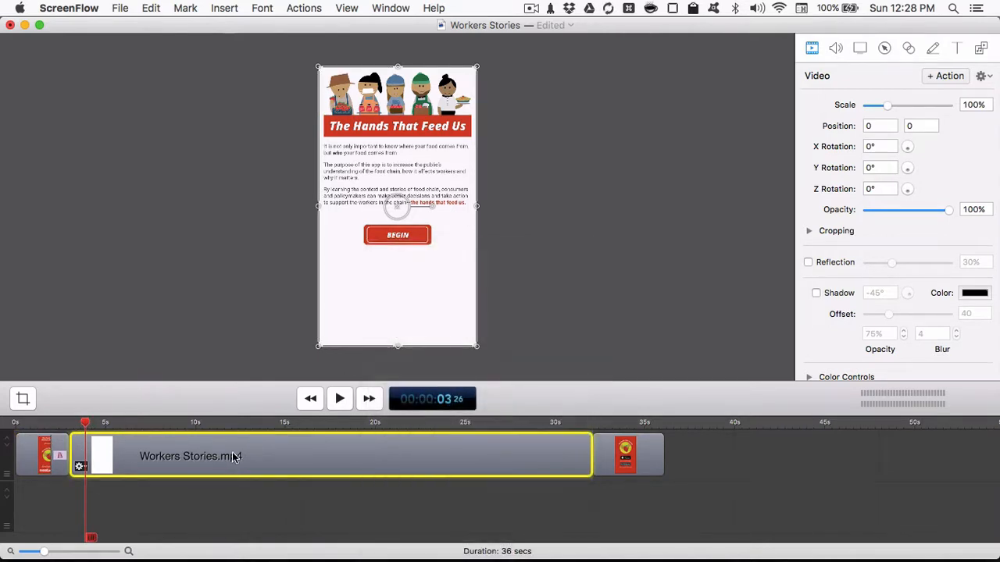
- Change the intro card's ending transition to Cross Blur and preview it
{"action": "left_click_drag", "start_coordinate": [71, 424], "coordinate": [56, 423]}
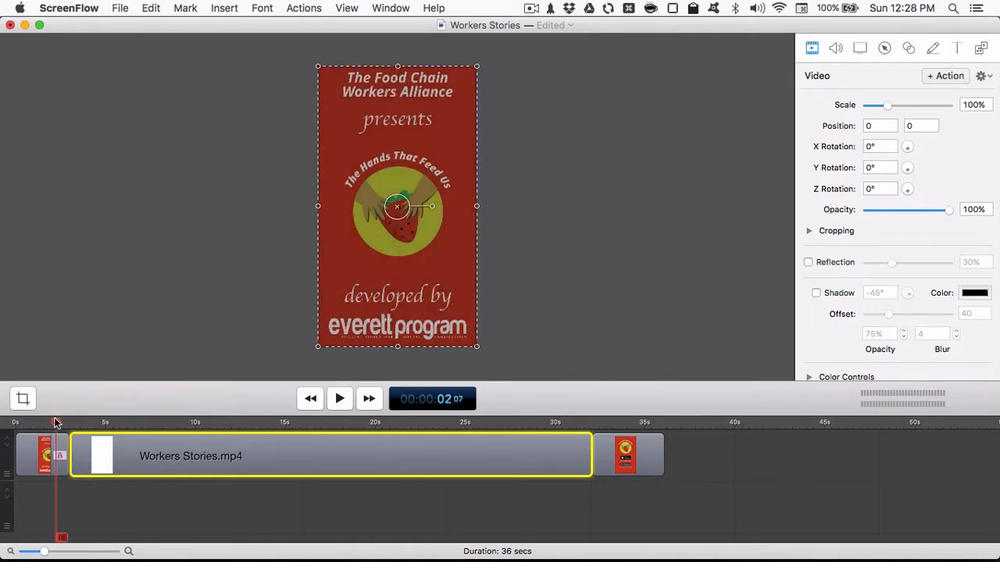
{"action": "double_click", "coordinate": [64, 449]}
{"action": "left_click", "coordinate": [122, 289]}
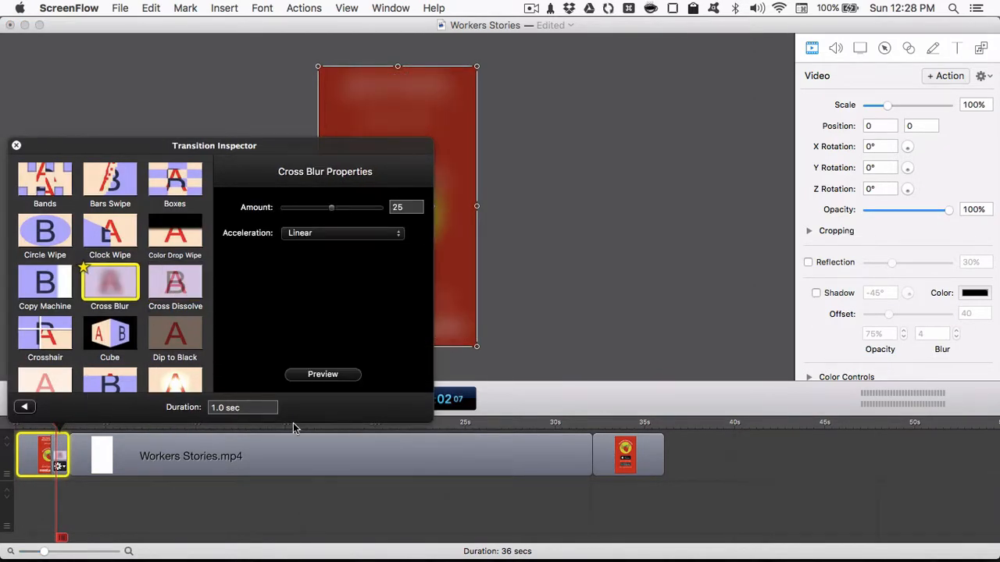
{"action": "left_click", "coordinate": [311, 380]}
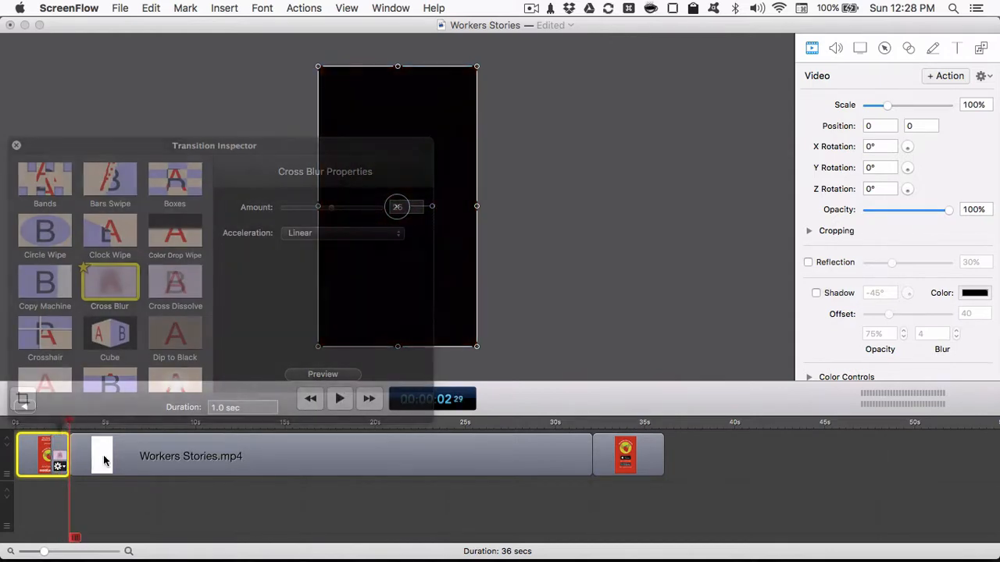
{"action": "left_click", "coordinate": [16, 146]}
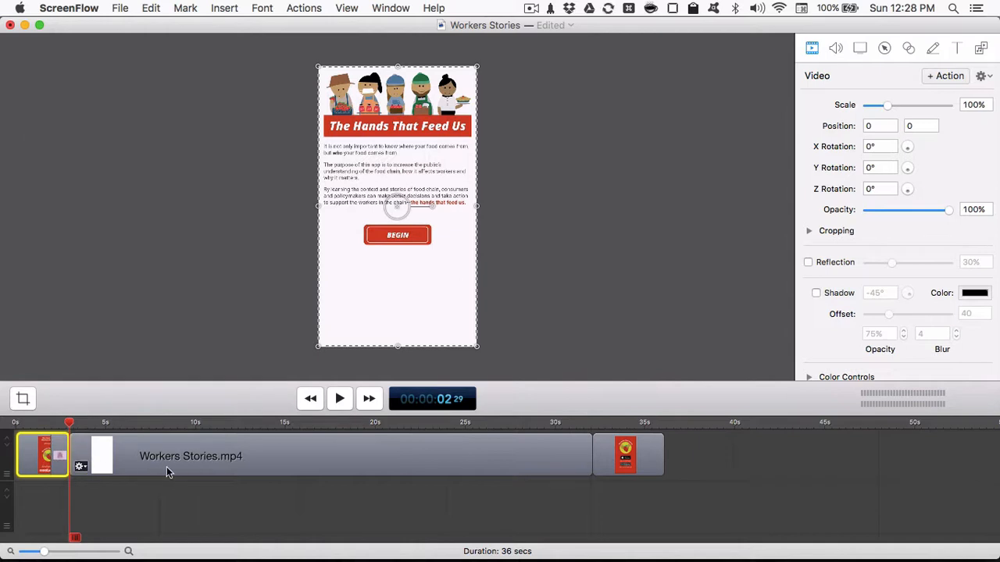
- Overlap the Workers Stories clip with the intro card's transition, starting at about 2.1 seconds, and move the outro card up to its end
{"action": "left_click", "coordinate": [200, 459]}
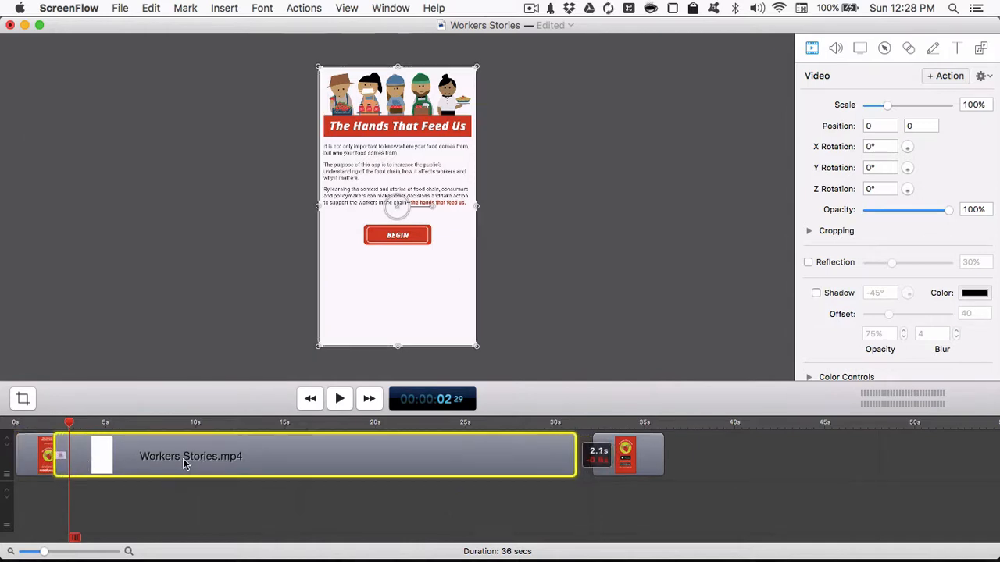
{"action": "left_click", "coordinate": [45, 420]}
{"action": "key", "text": "space"}
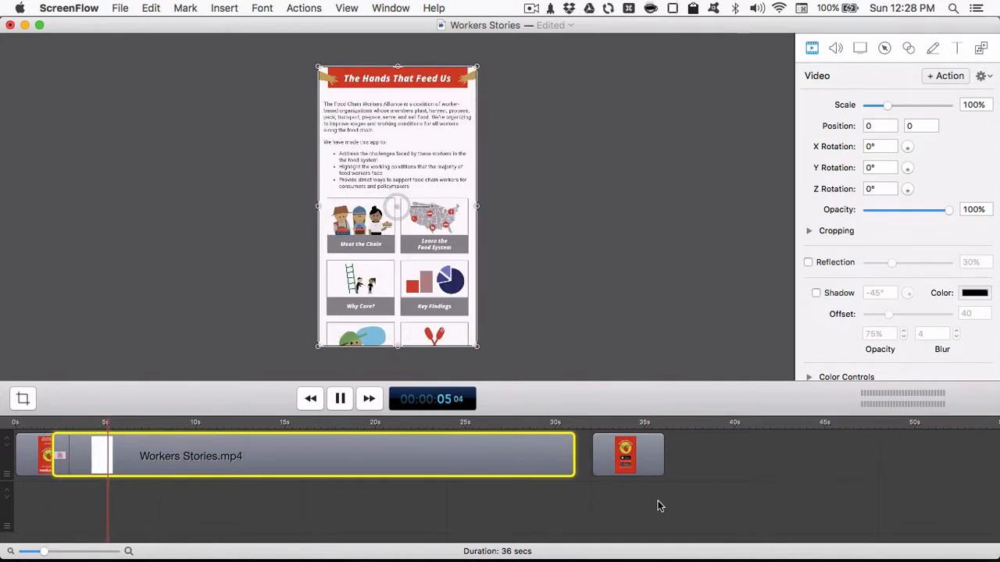
{"action": "left_click_drag", "start_coordinate": [650, 467], "coordinate": [631, 467]}
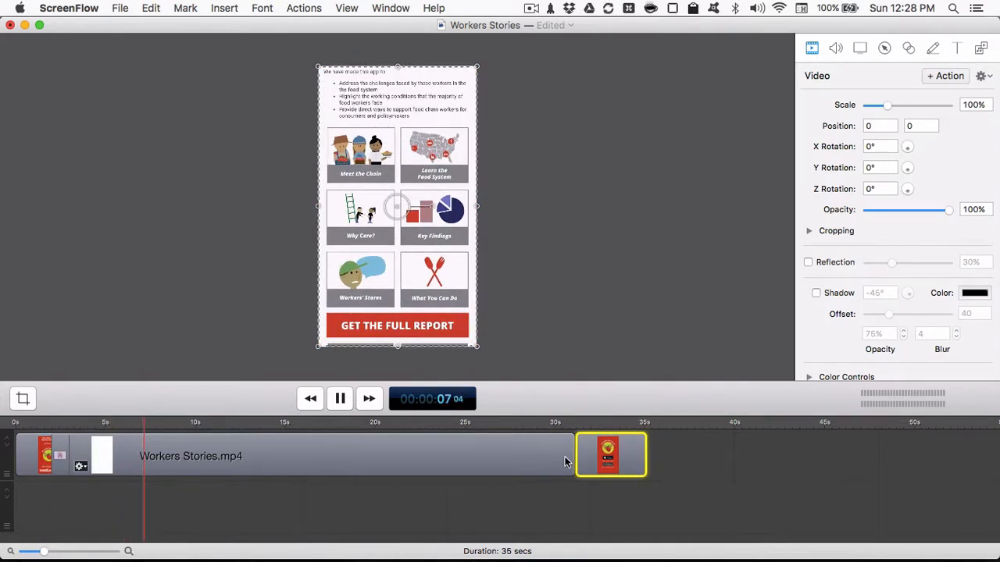
- Add a starting transition to the outro card clip and play back the end of the Workers Stories clip
{"action": "right_click", "coordinate": [615, 466]}
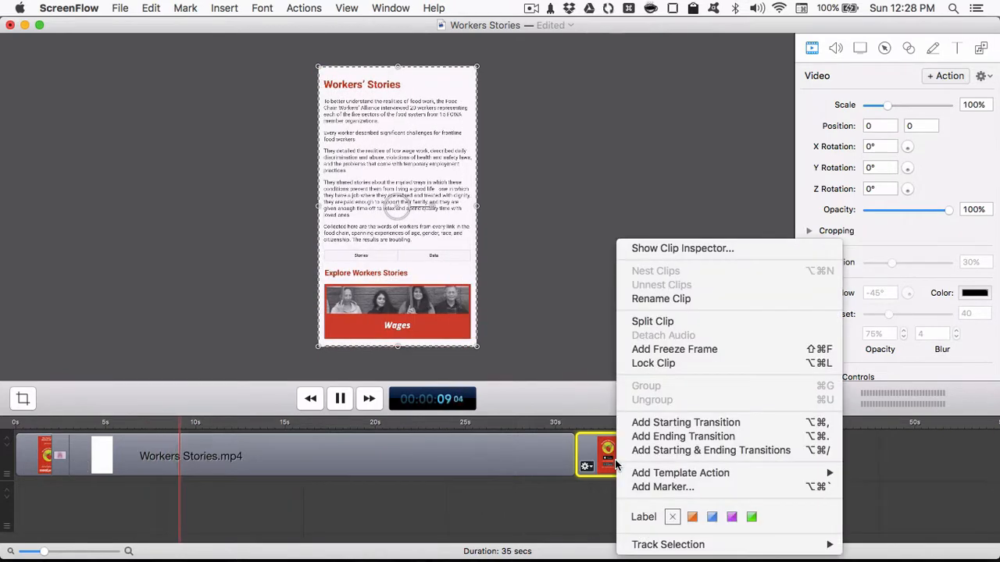
{"action": "left_click", "coordinate": [576, 439]}
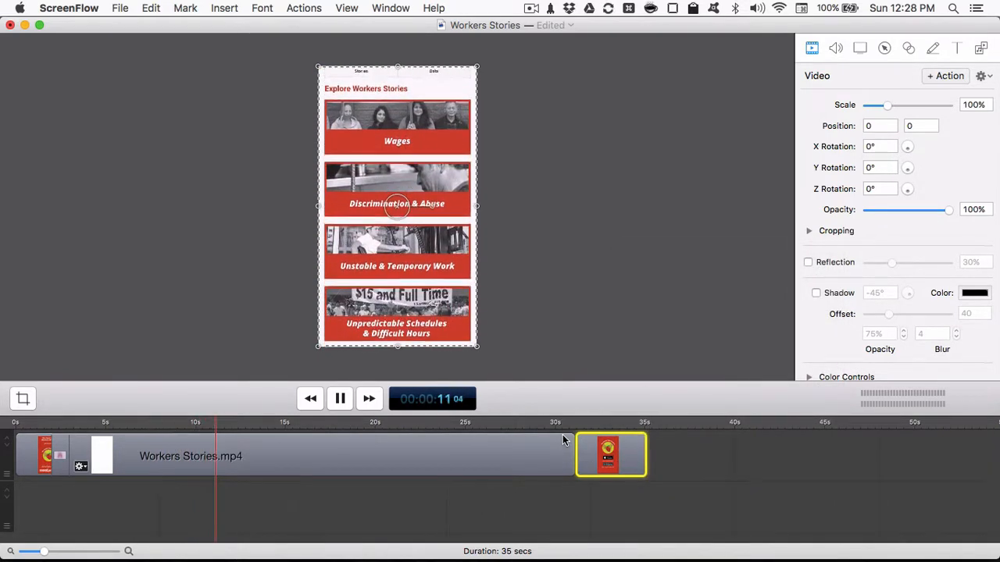
{"action": "key", "text": "space"}
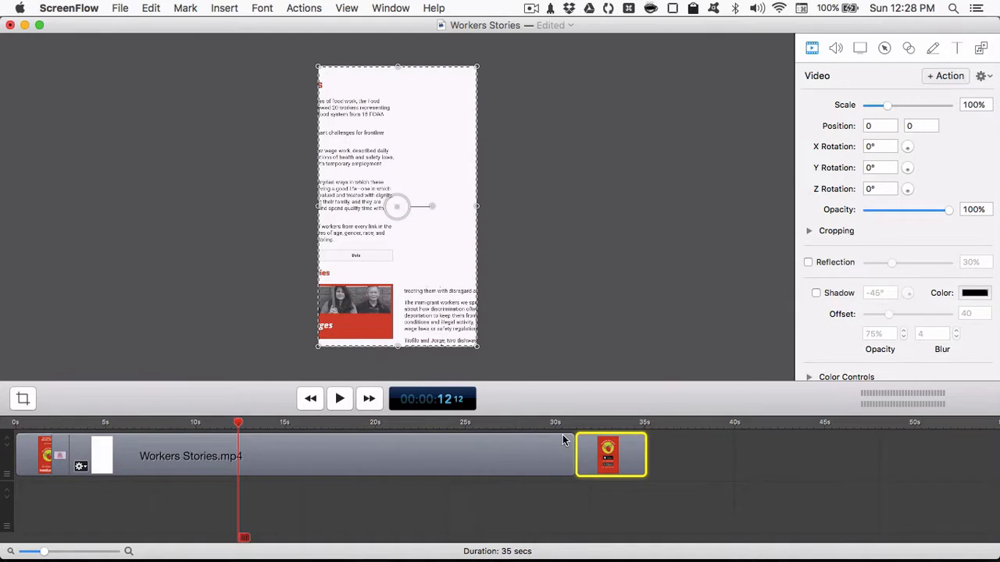
{"action": "right_click", "coordinate": [622, 457]}
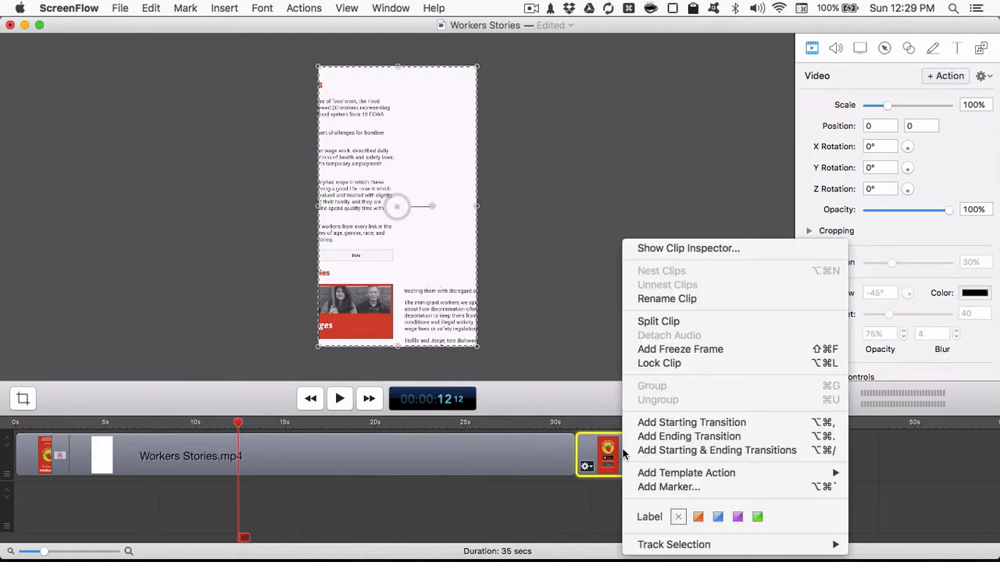
{"action": "left_click", "coordinate": [672, 425]}
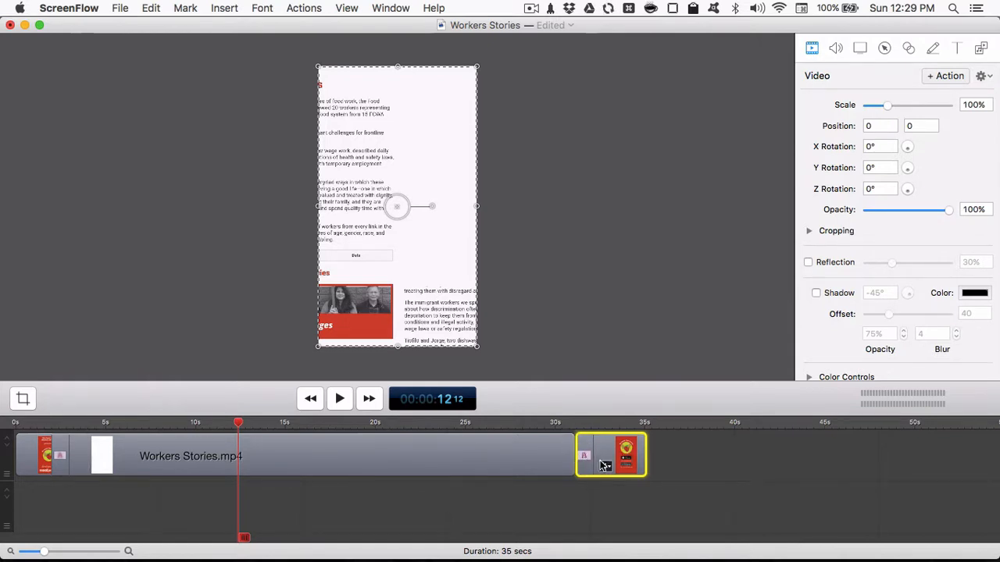
{"action": "key", "text": "space"}
{"action": "left_click", "coordinate": [562, 426]}
{"action": "key", "text": "space"}
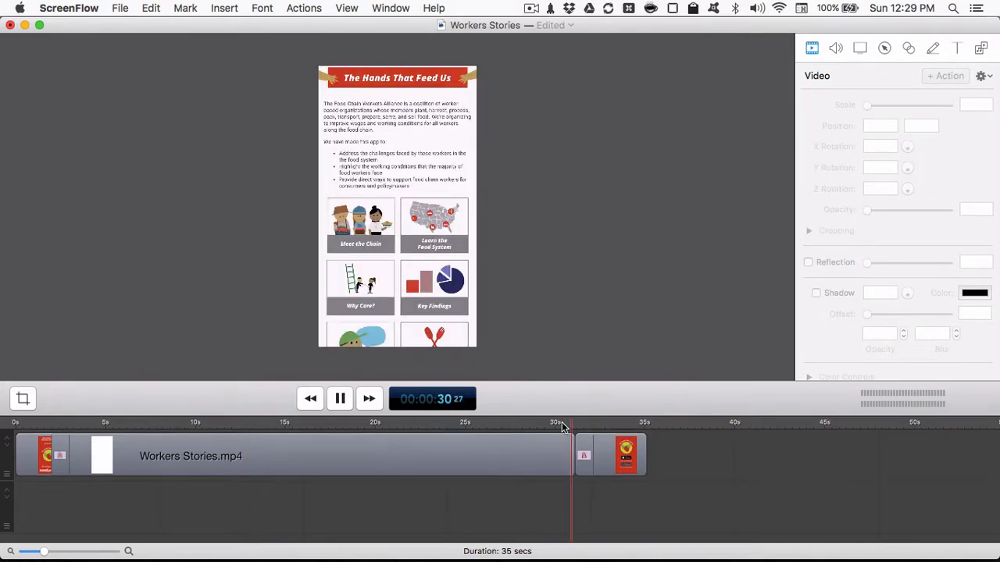
{"action": "key", "text": "space"}
- Move the outro card to start at about 30.4 seconds, overlapping the end of the Workers Stories clip, and preview the transition
{"action": "left_click_drag", "start_coordinate": [625, 461], "coordinate": [611, 462]}
{"action": "left_click", "coordinate": [547, 422]}
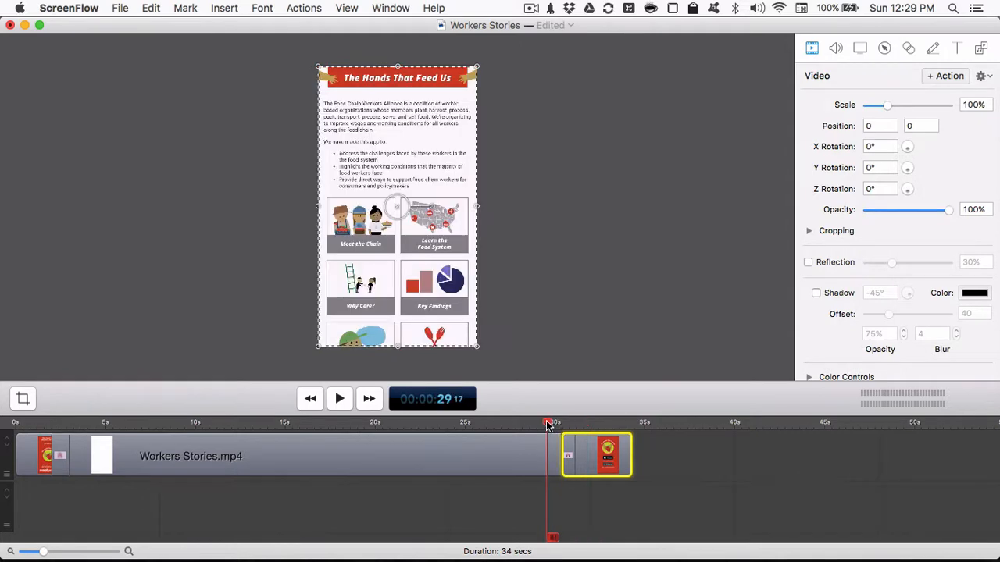
{"action": "key", "text": "space"}
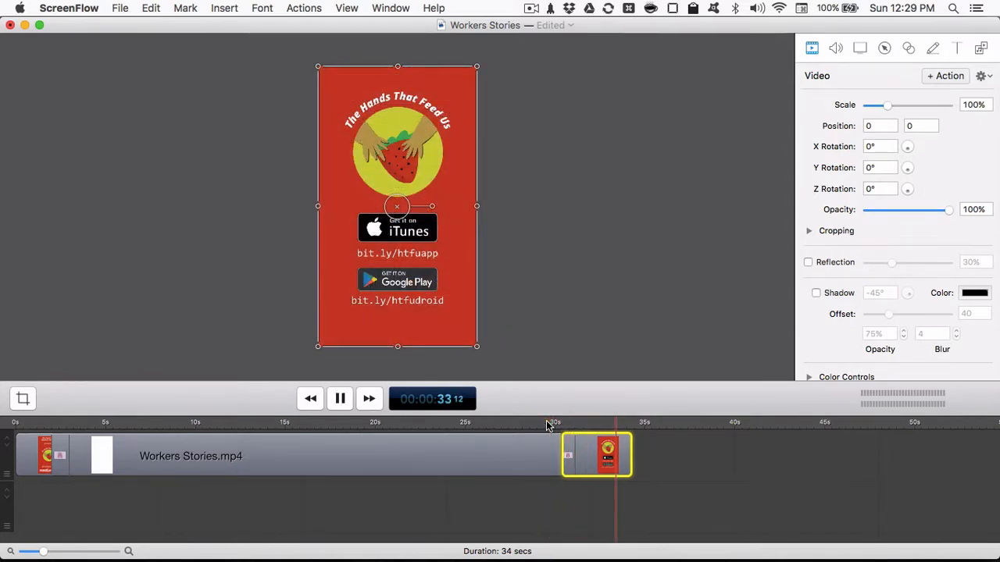
{"action": "key", "text": "space"}
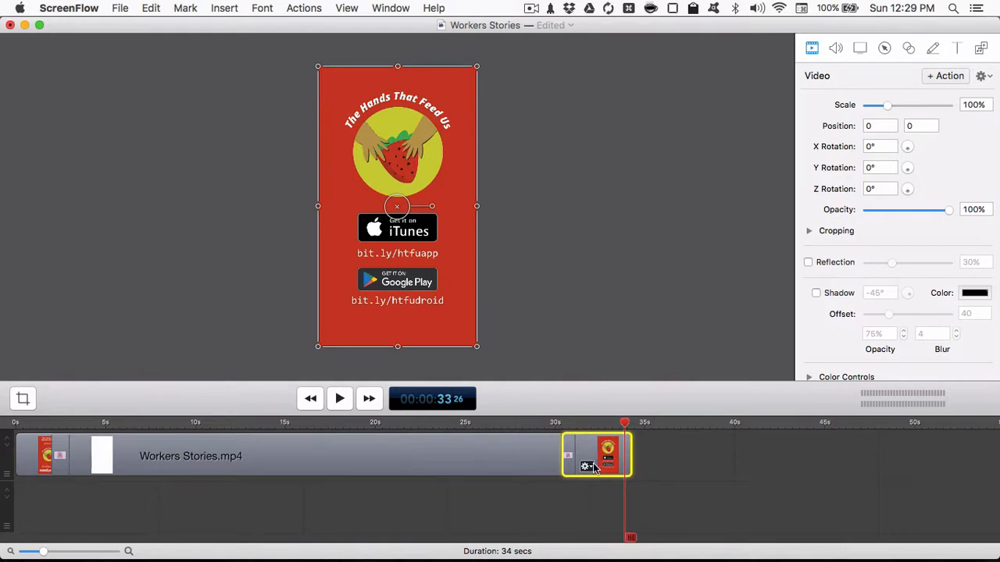
- Play back the video's opening from the start and its ending from about 29 seconds
{"action": "left_click", "coordinate": [14, 424]}
{"action": "key", "text": "space"}
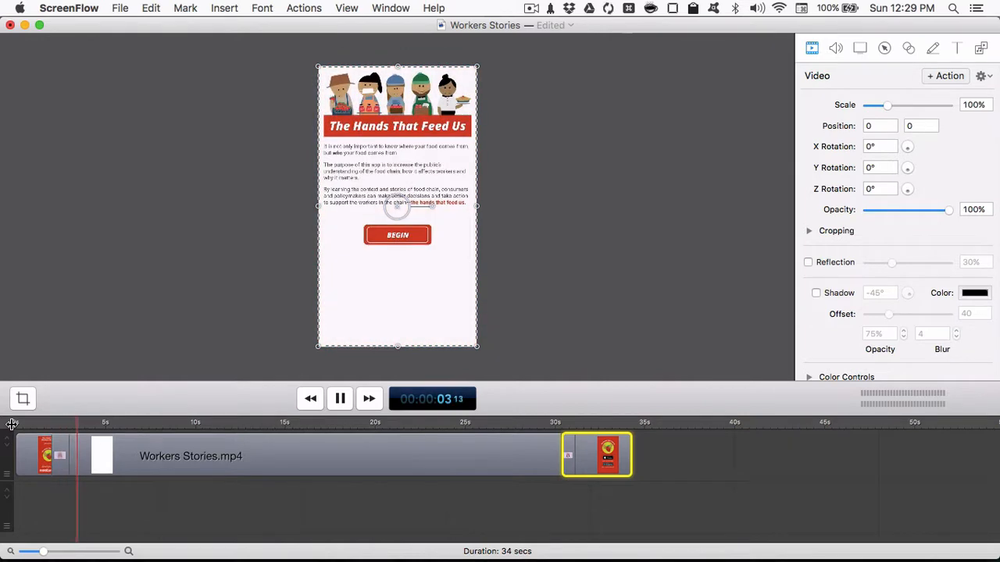
{"action": "left_click", "coordinate": [533, 422]}
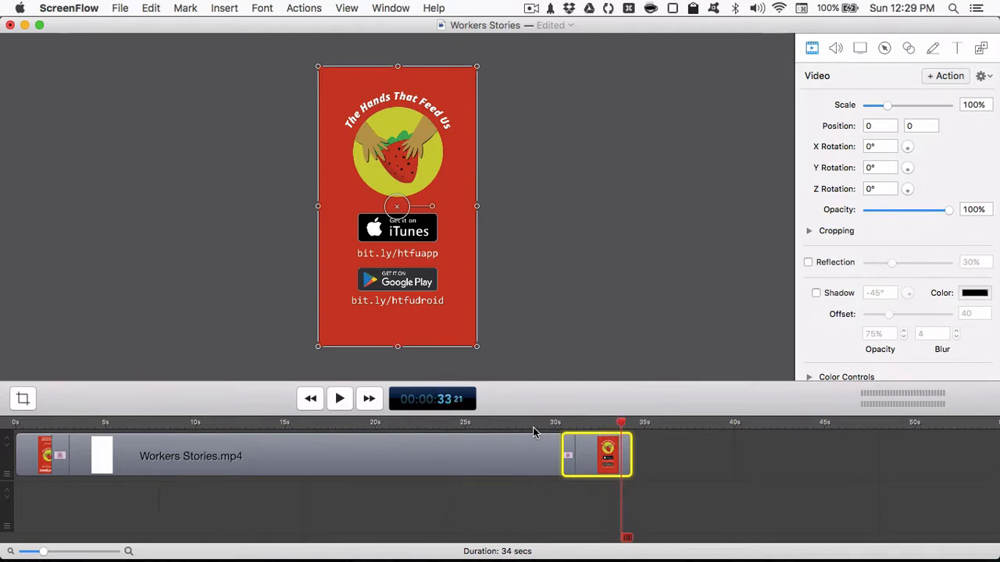
- Save the project and set up an export scaled by 100% to 720 x 1280
{"action": "key", "text": "super+s"}
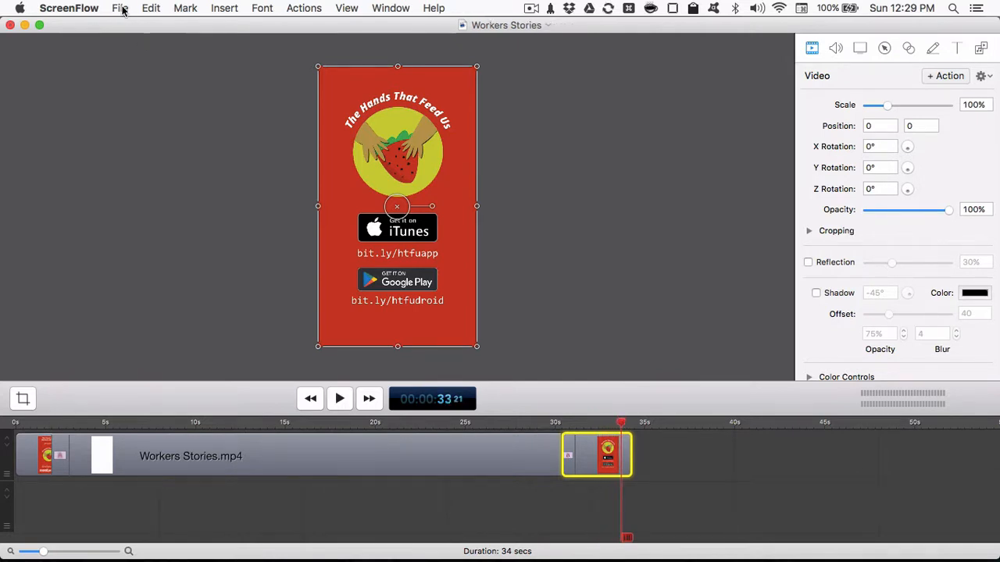
{"action": "left_click_drag", "start_coordinate": [423, 423], "coordinate": [3, 412]}
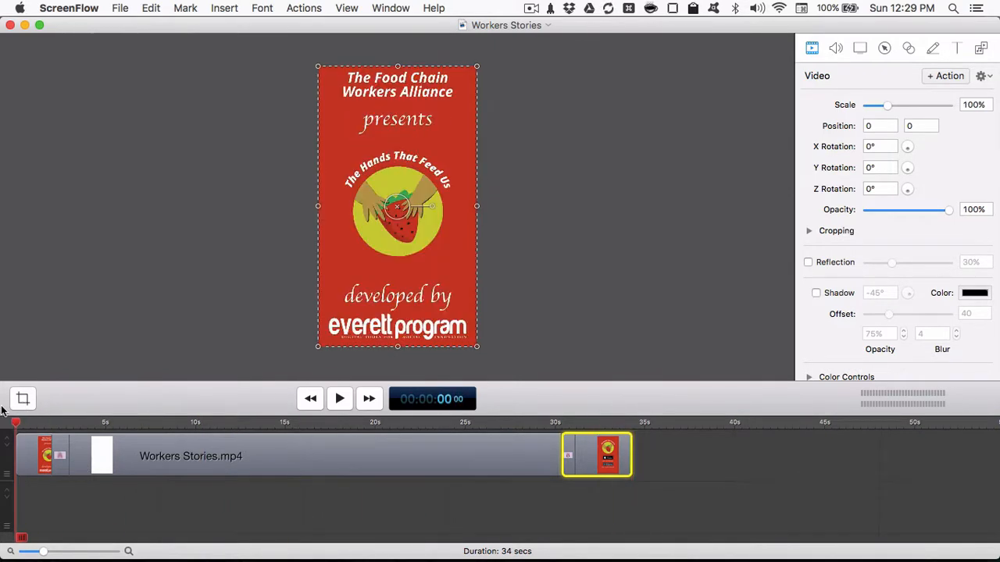
{"action": "left_click", "coordinate": [151, 6]}
{"action": "mouse_move", "coordinate": [119, 8]}
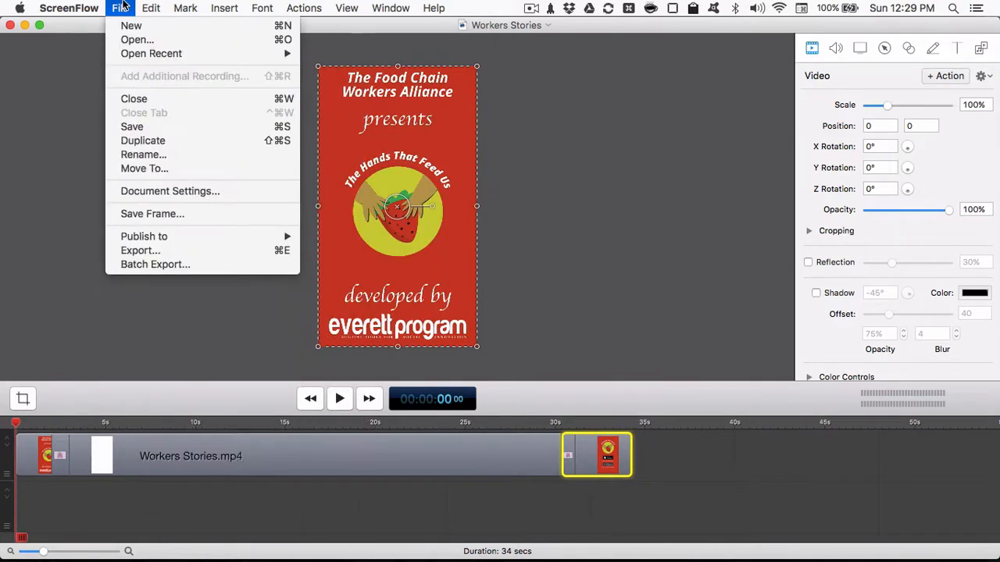
{"action": "left_click", "coordinate": [161, 255]}
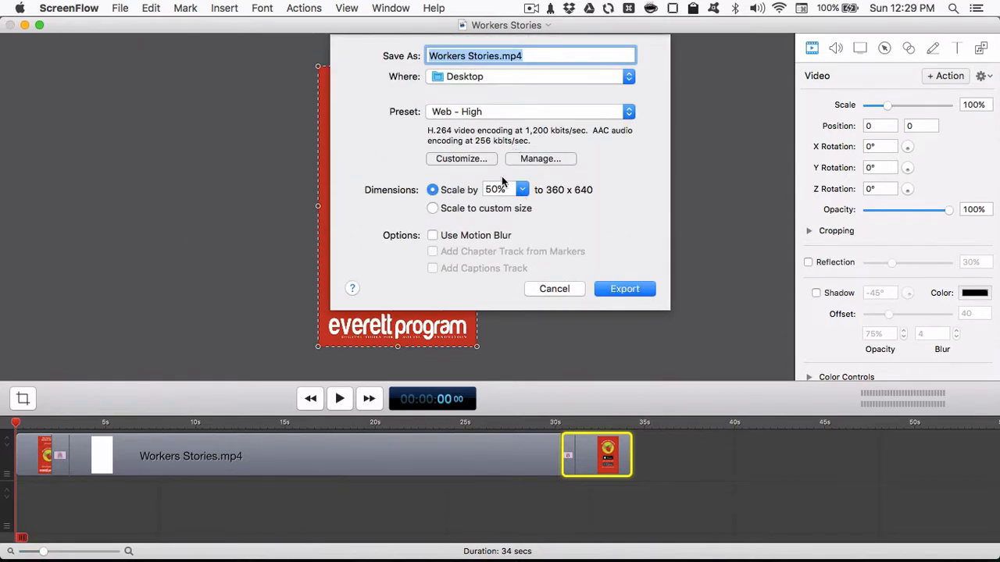
{"action": "double_click", "coordinate": [493, 189]}
{"action": "type", "text": "100"}
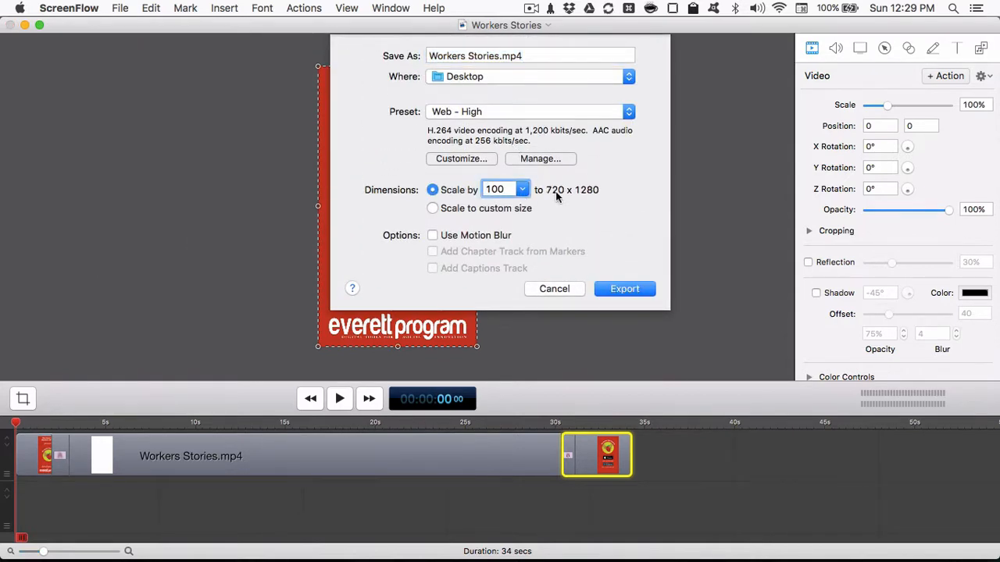
- Export the video as Workers Stories.mp4 to the Downloads folder with the Web - High preset
{"action": "left_click", "coordinate": [519, 79]}
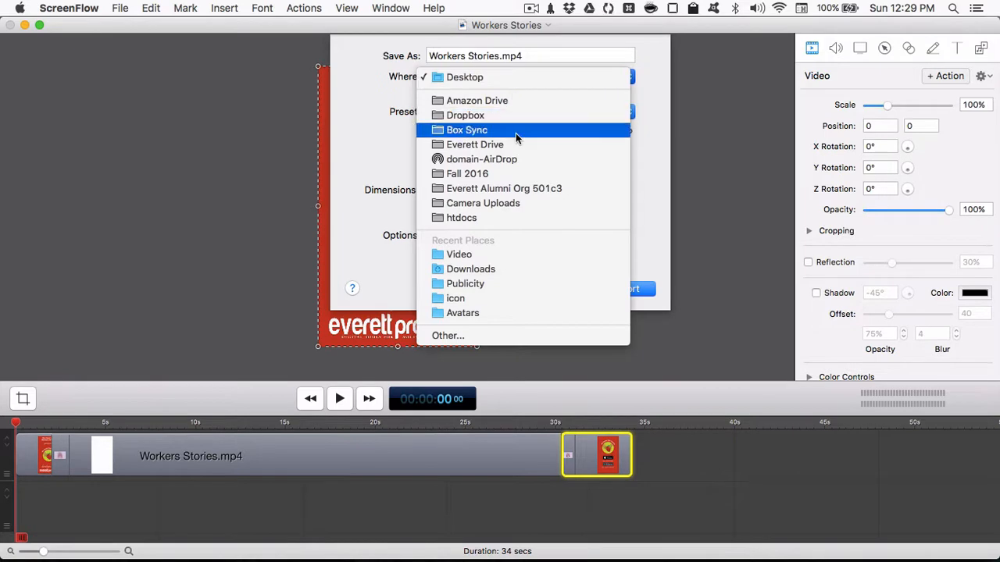
{"action": "left_click", "coordinate": [481, 269]}
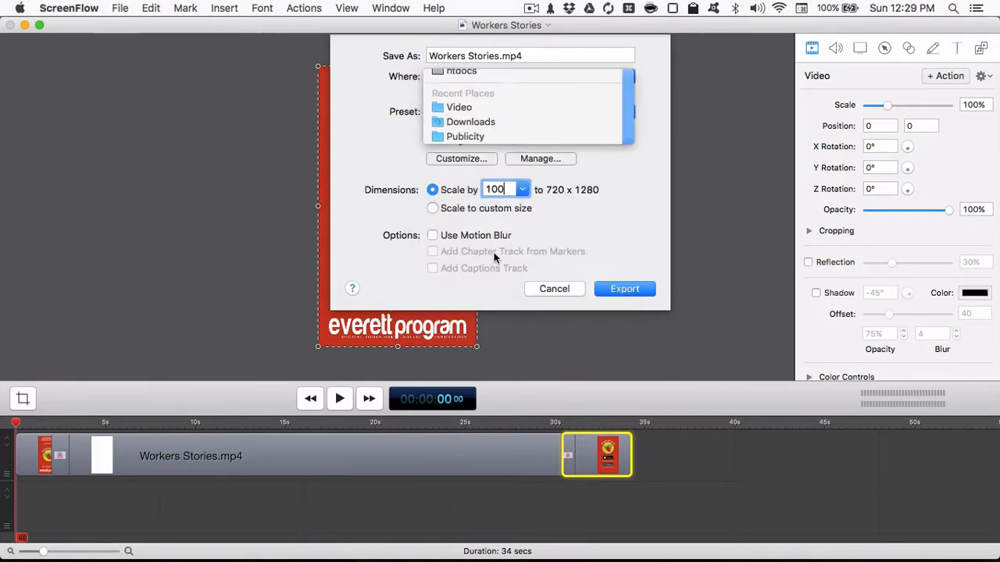
{"action": "left_click", "coordinate": [625, 289]}
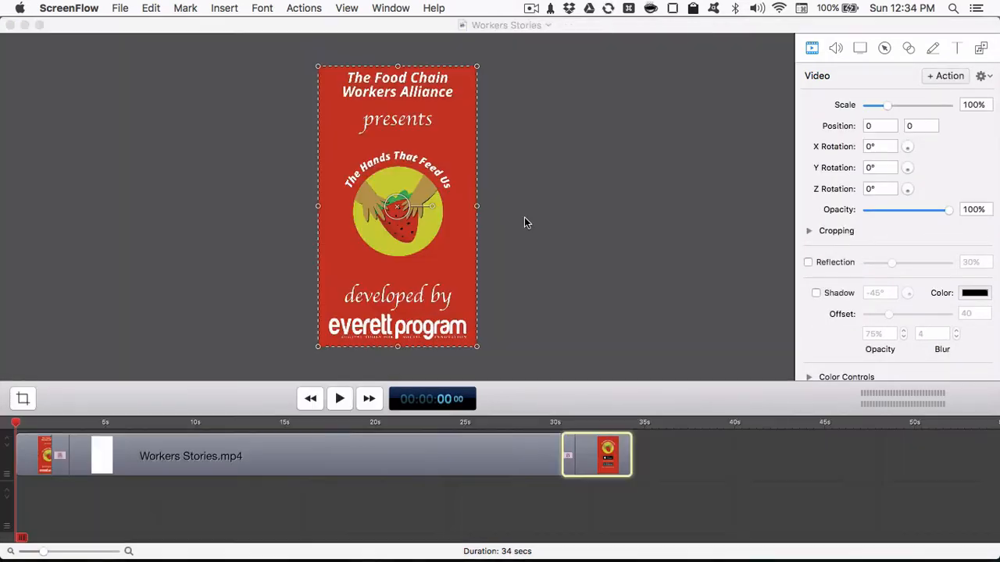
- Switch to Finder and preview the exported Workers Stories.mp4 in the Downloads folder
{"action": "key", "text": "super+Tab"}
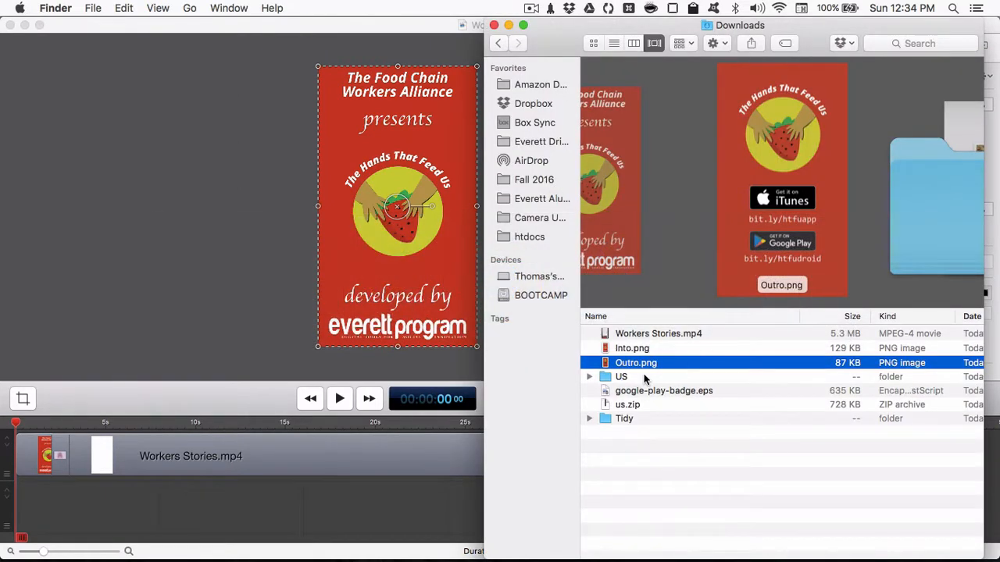
{"action": "left_click", "coordinate": [647, 334]}
{"action": "key", "text": "space"}
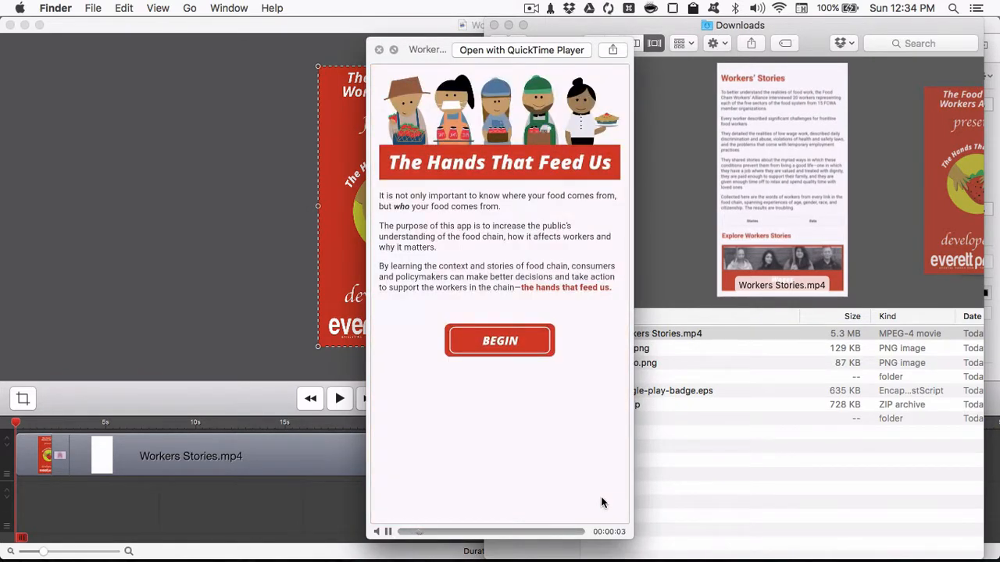
{"action": "key", "text": "space"}
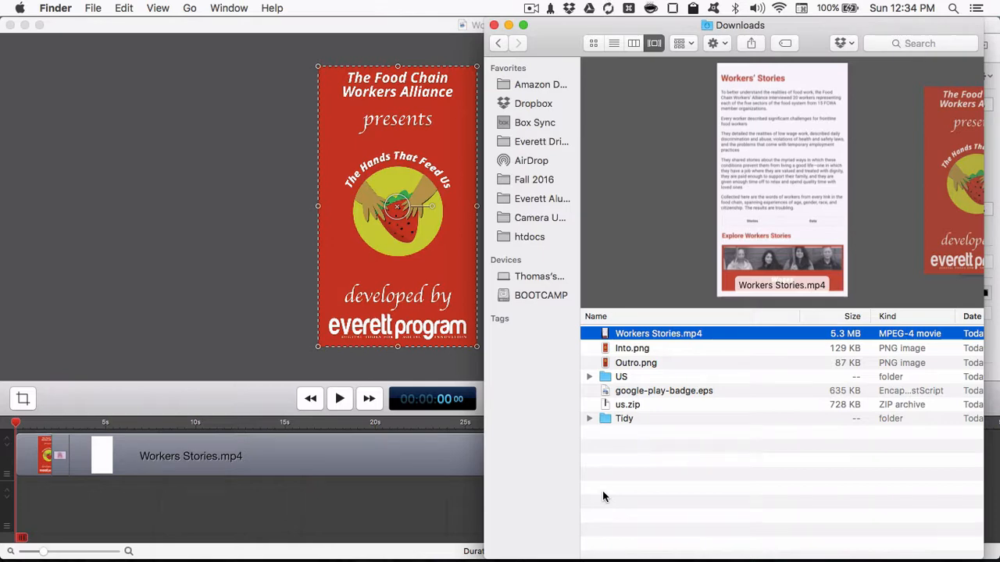
- Switch to YouTube in Safari and upload Workers Stories.mp4 from the Downloads folder
{"action": "key", "text": "super+Tab"}
{"action": "key", "text": "super+Tab"}
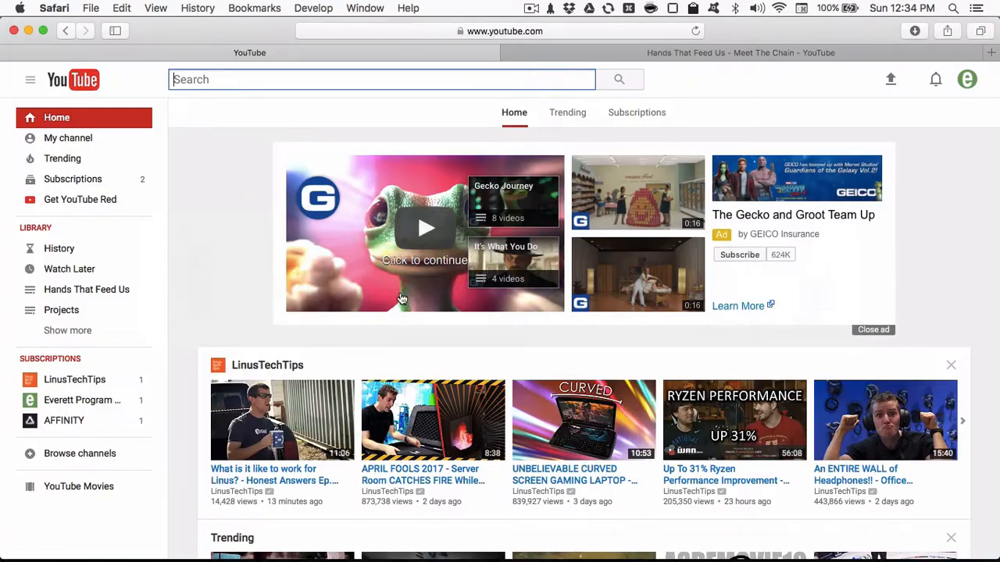
{"action": "left_click", "coordinate": [890, 79]}
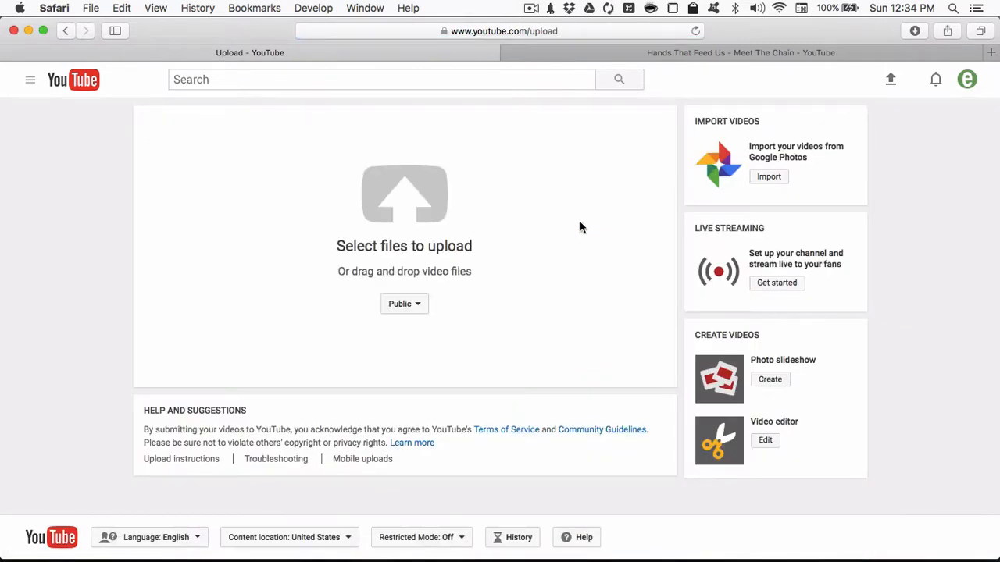
{"action": "mouse_move", "coordinate": [630, 559]}
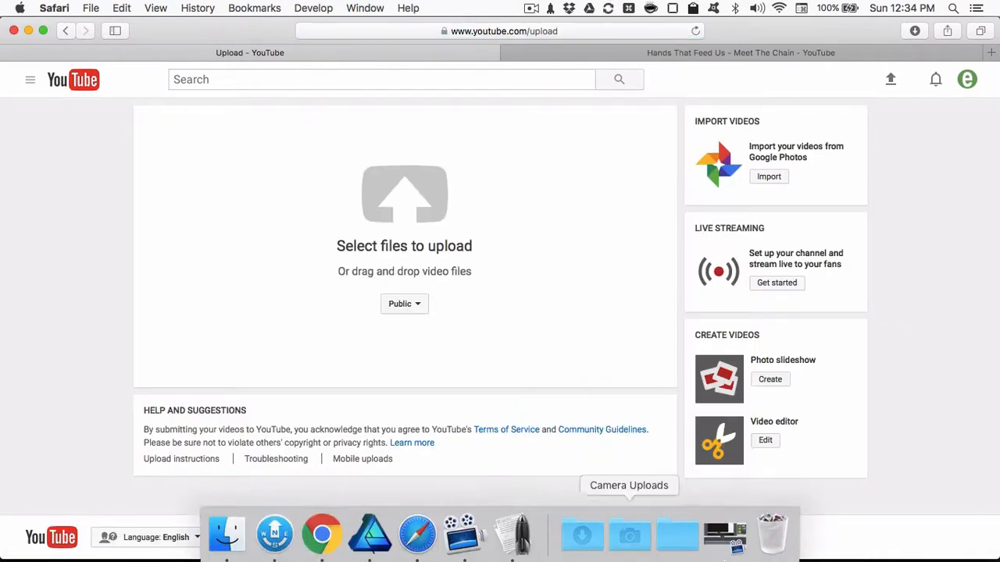
{"action": "left_click", "coordinate": [725, 537]}
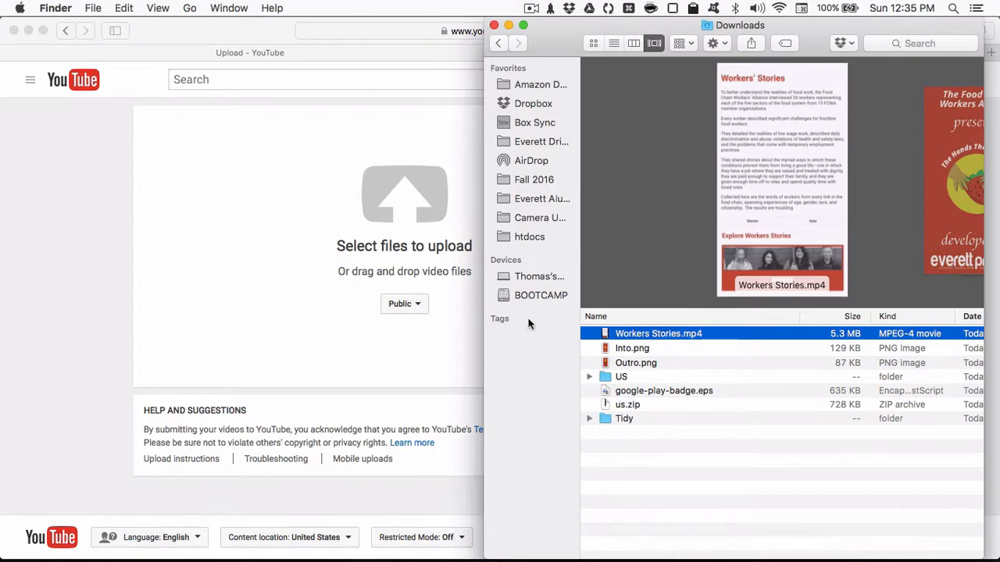
{"action": "left_click_drag", "start_coordinate": [528, 324], "coordinate": [343, 199]}
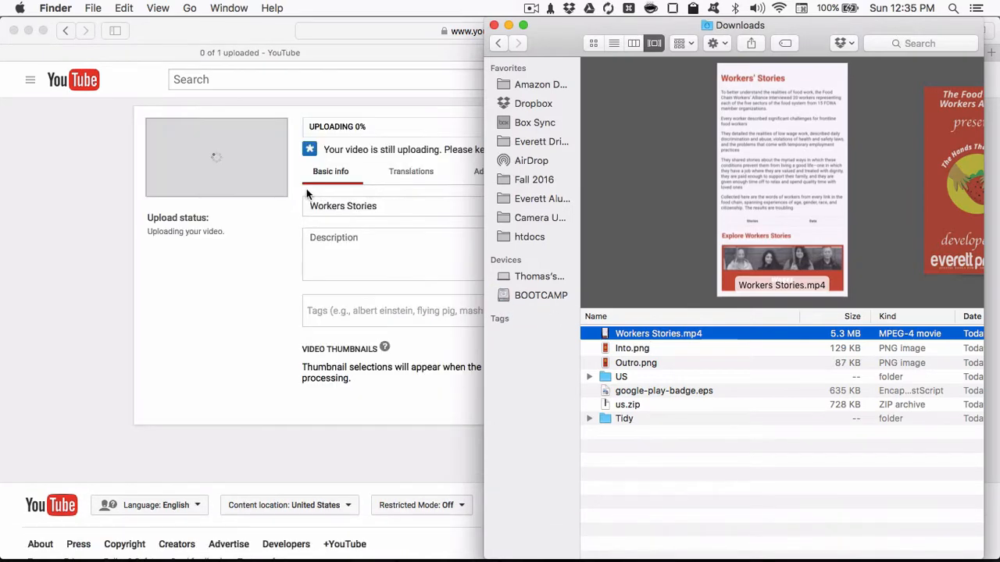
- Write a video description with the iTunes, Google Play and report links, and add the tags Food Chain Workers, Labor and Workers Rights
{"action": "left_click", "coordinate": [424, 105]}
{"action": "left_click", "coordinate": [400, 209]}
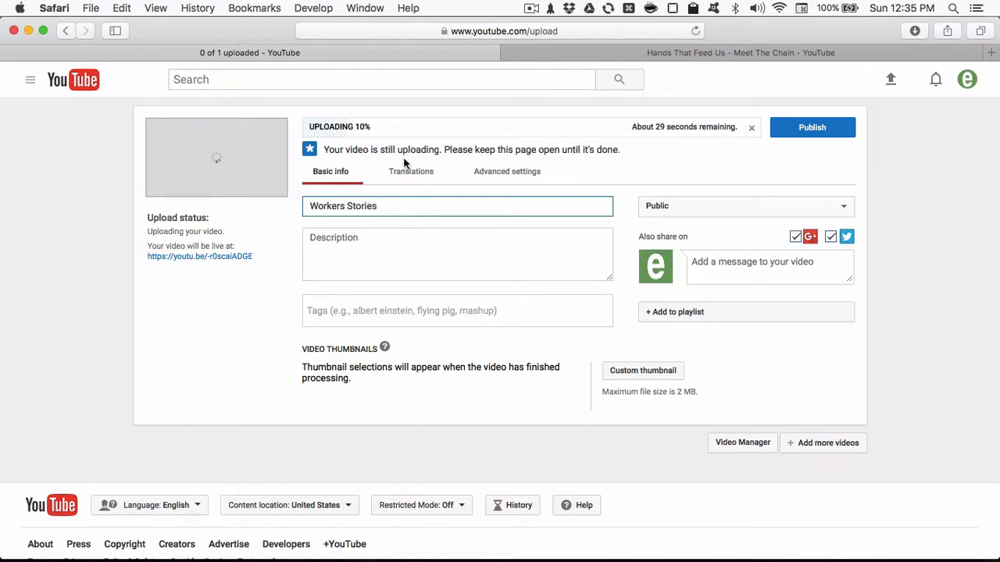
{"action": "left_click", "coordinate": [409, 255]}
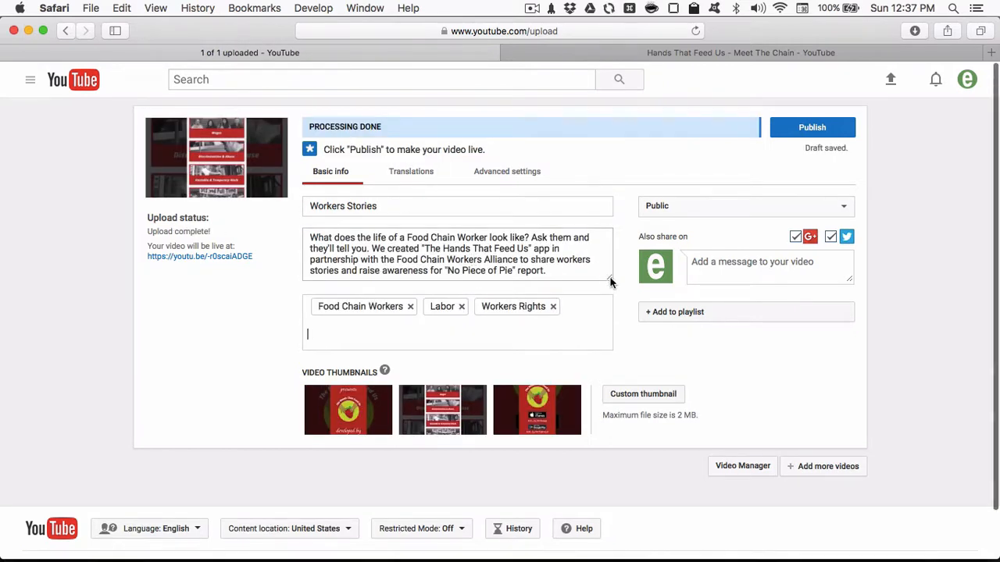
- Enlarge the description box and review its iTunes, Google Play and report links, along with the video title
{"action": "left_click_drag", "start_coordinate": [611, 280], "coordinate": [615, 363]}
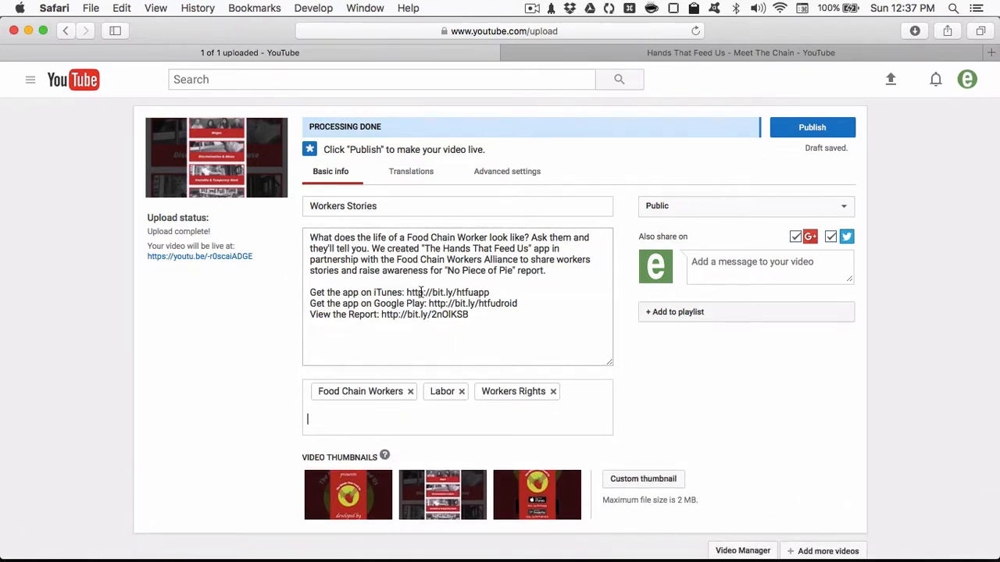
{"action": "left_click_drag", "start_coordinate": [489, 316], "coordinate": [300, 297]}
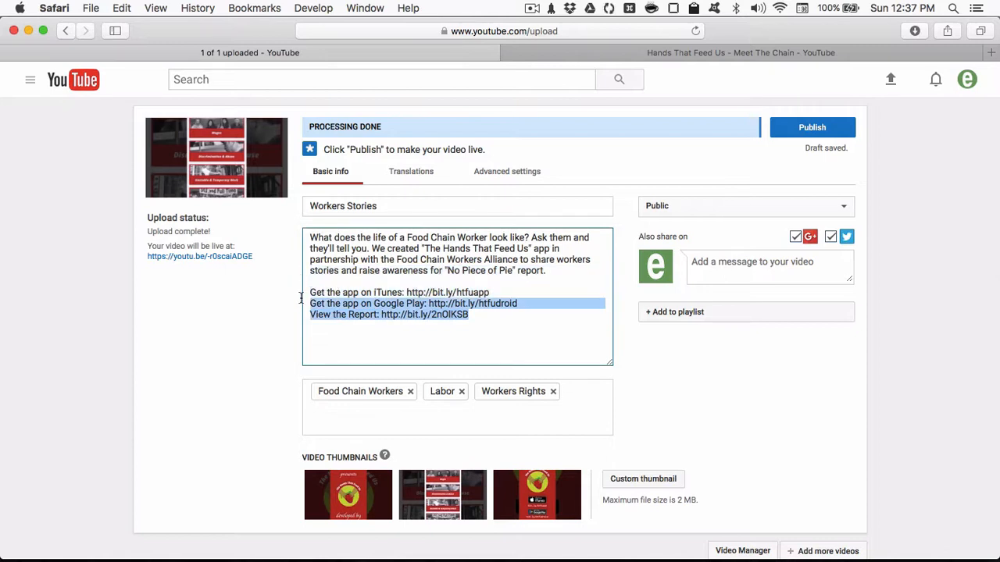
{"action": "left_click", "coordinate": [483, 317]}
{"action": "left_click_drag", "start_coordinate": [470, 303], "coordinate": [388, 302]}
{"action": "left_click", "coordinate": [492, 301]}
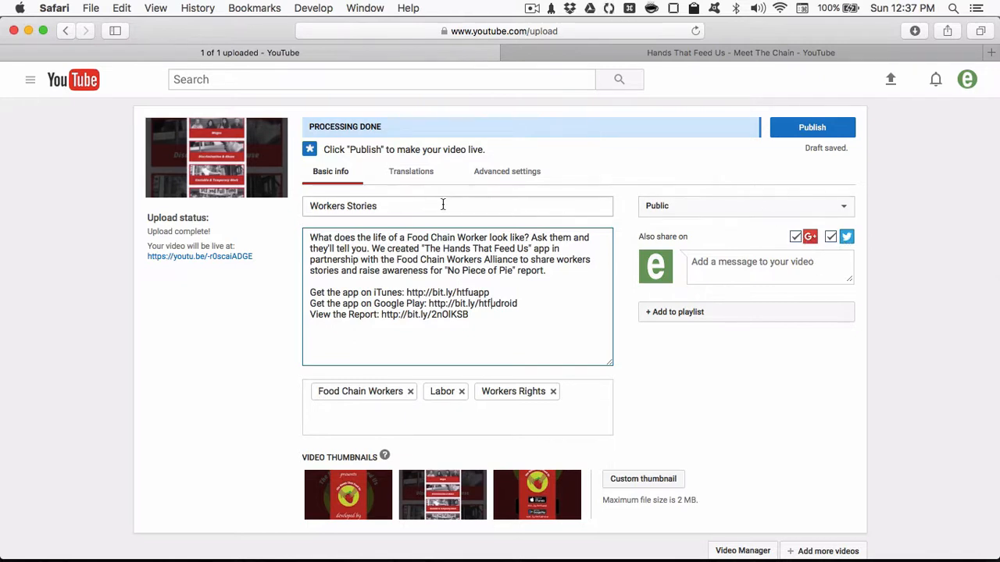
{"action": "left_click", "coordinate": [411, 206]}
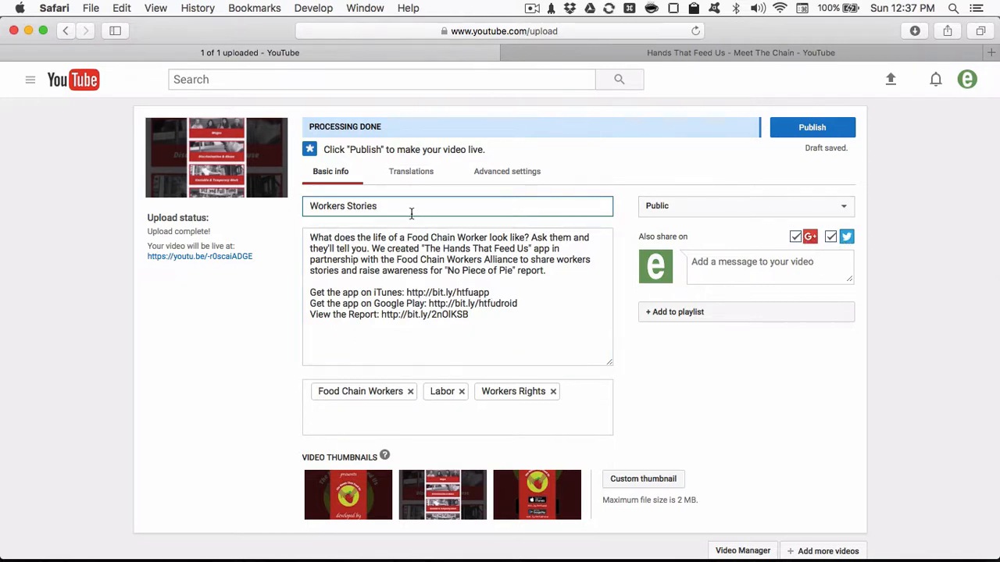
- Add the video to the Hands That Feed Us playlist
{"action": "left_click", "coordinate": [707, 315]}
{"action": "left_click", "coordinate": [655, 379]}
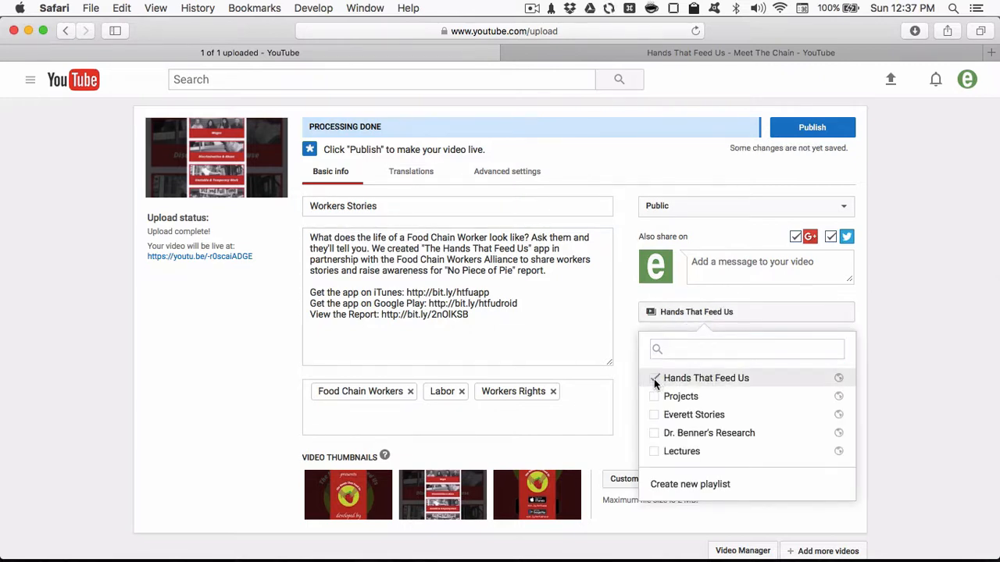
{"action": "left_click", "coordinate": [631, 347]}
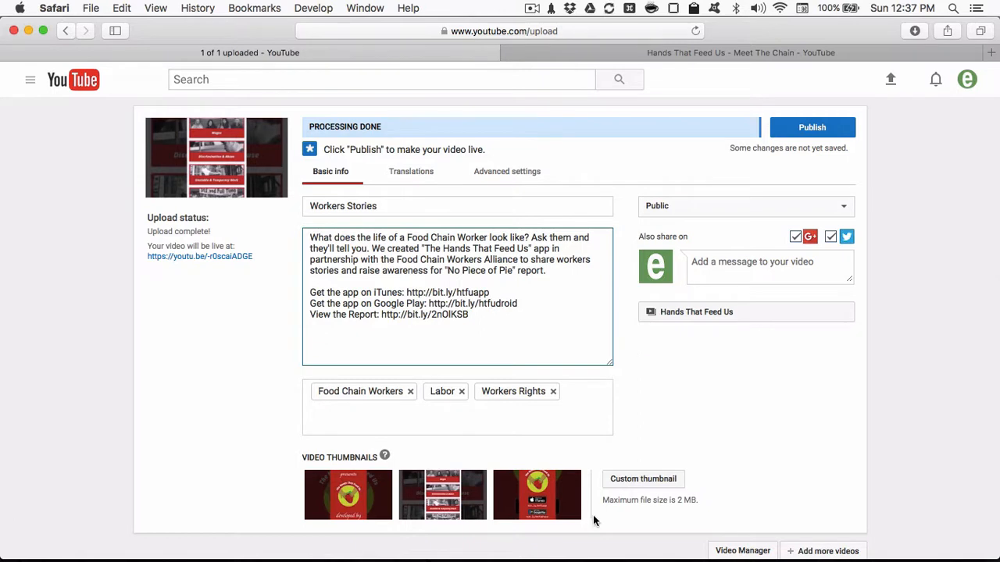
- Choose the third suggested thumbnail, showing the iTunes and Google Play badges, and publish the video
{"action": "left_click", "coordinate": [364, 505]}
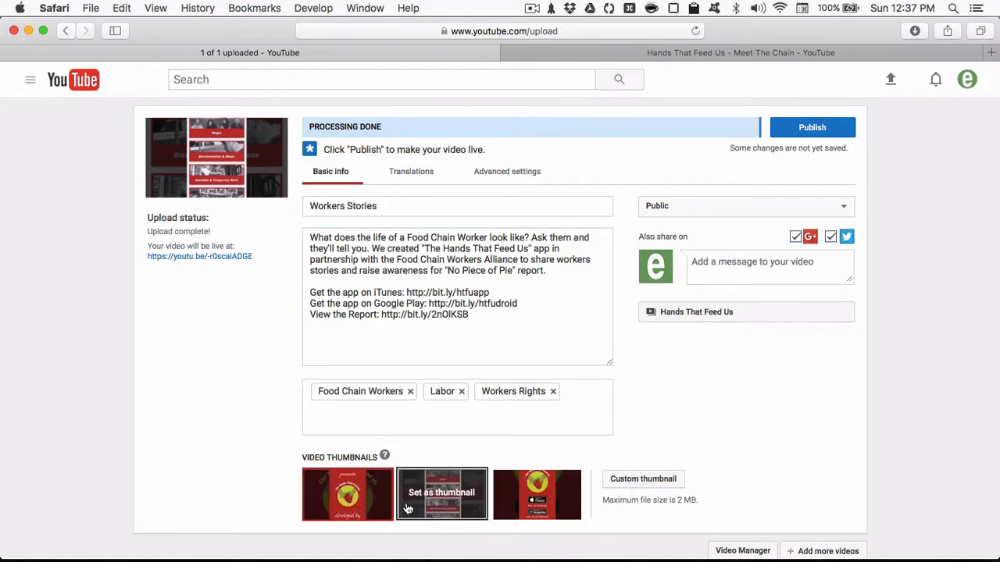
{"action": "left_click", "coordinate": [551, 506]}
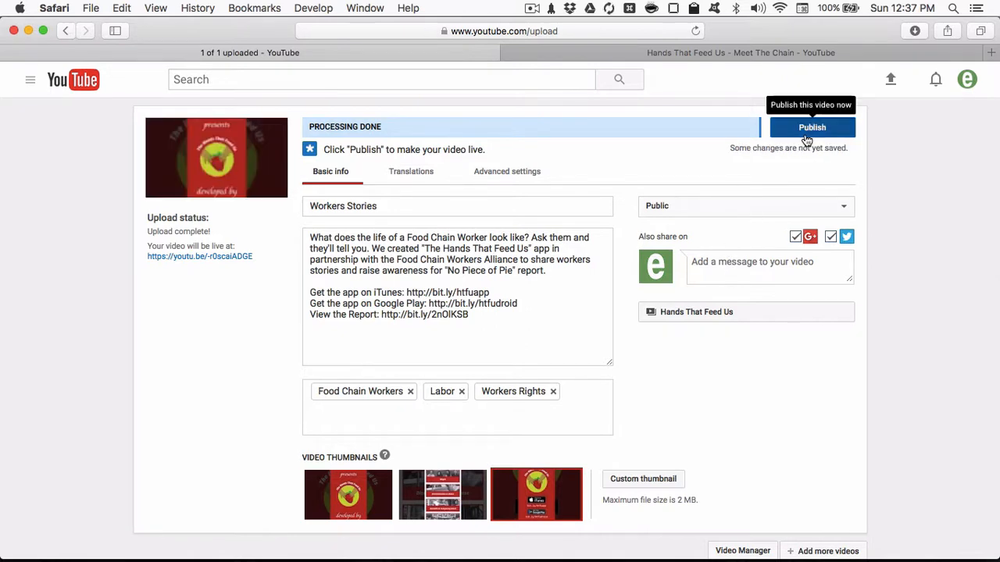
{"action": "left_click", "coordinate": [810, 129]}
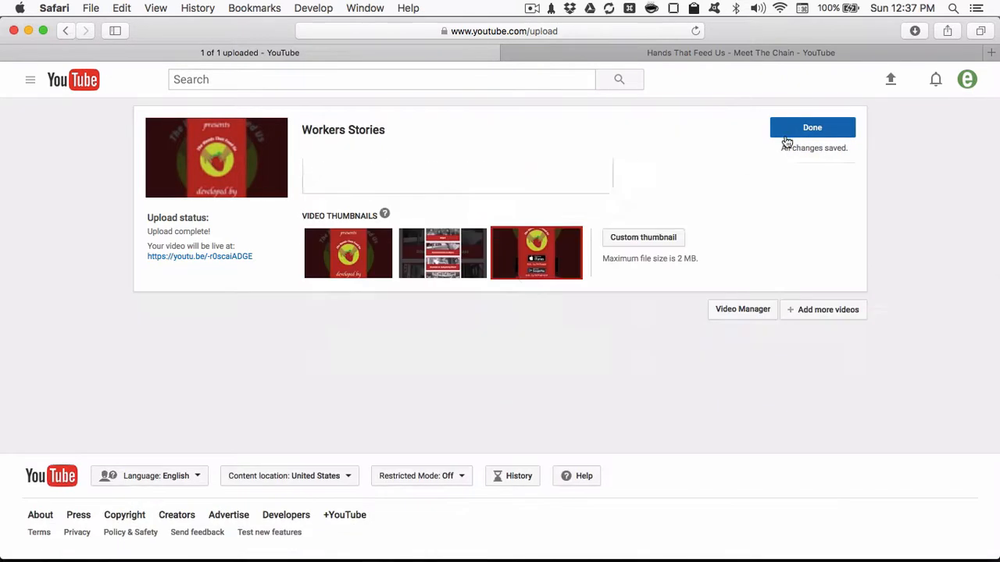
- Open the published Workers Stories video on its watch page and look it over during playback
{"action": "left_click", "coordinate": [340, 133]}
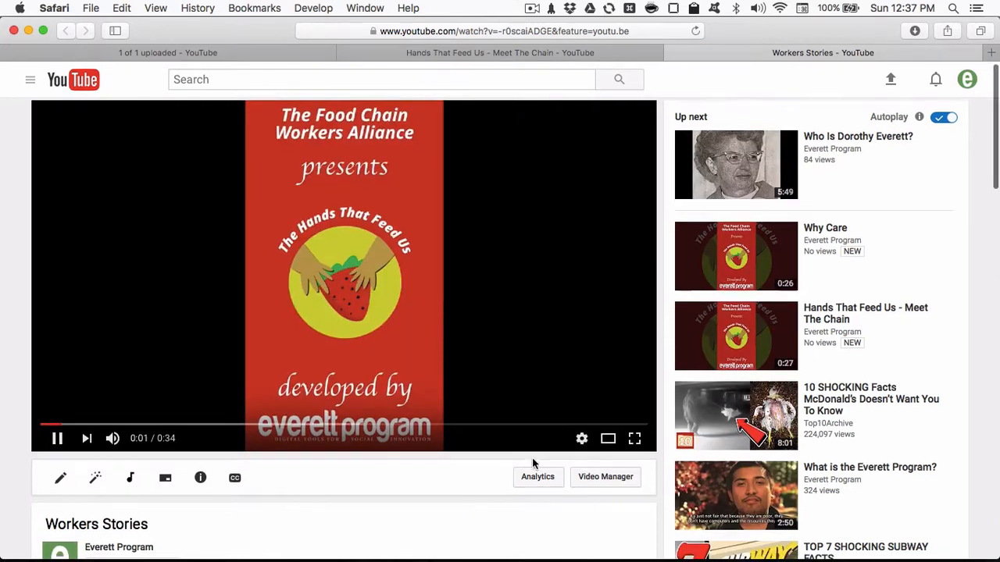
{"action": "scroll", "coordinate": [532, 459], "scroll_direction": "down", "scroll_amount": 1}
{"action": "scroll", "coordinate": [532, 459], "scroll_direction": "up", "scroll_amount": 1}
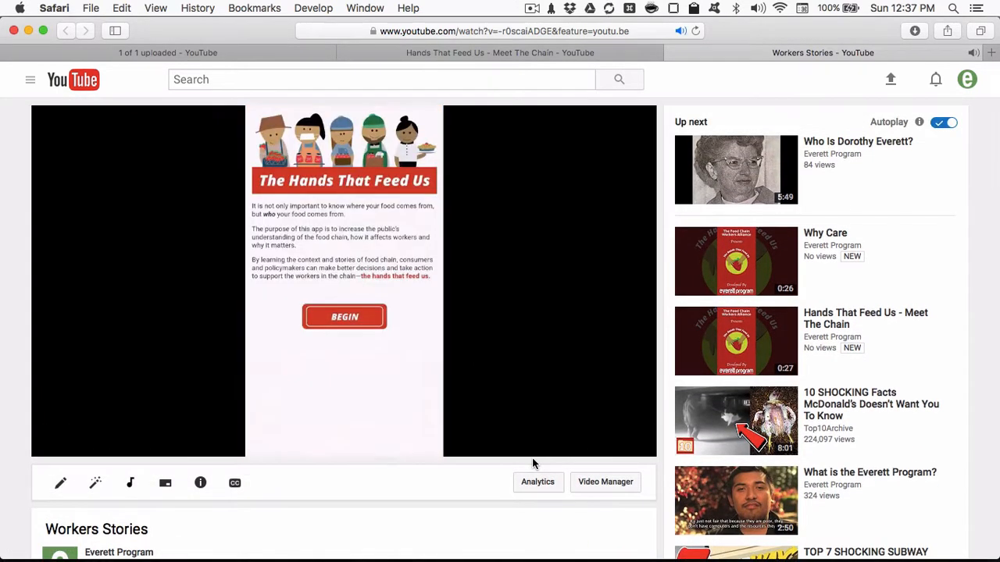
{"action": "scroll", "coordinate": [524, 451], "scroll_direction": "down", "scroll_amount": 5}
{"action": "scroll", "coordinate": [524, 451], "scroll_direction": "up", "scroll_amount": 5}
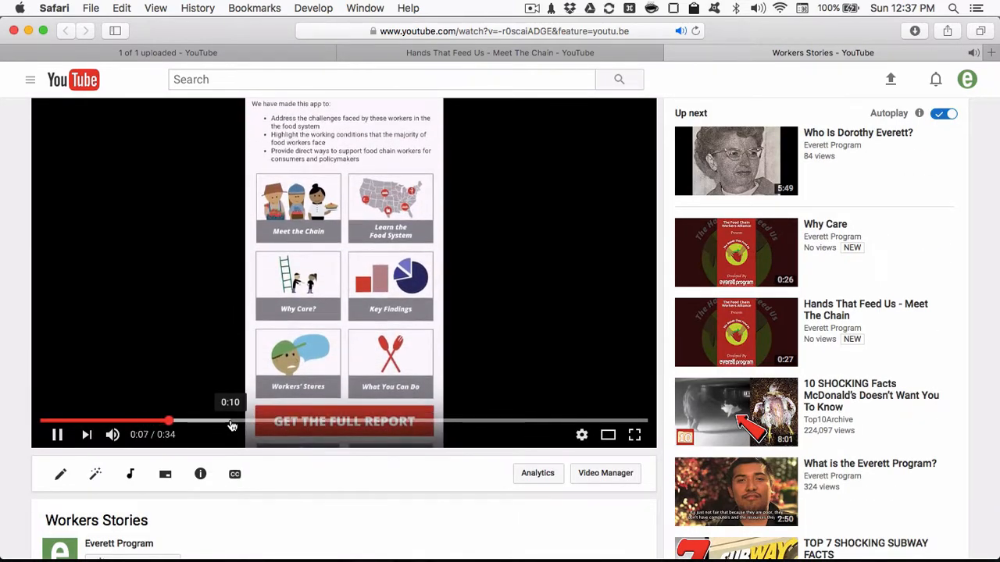
- Open the audio editor for Workers Stories and search all music tracks for "ukelele"
{"action": "left_click", "coordinate": [130, 476]}
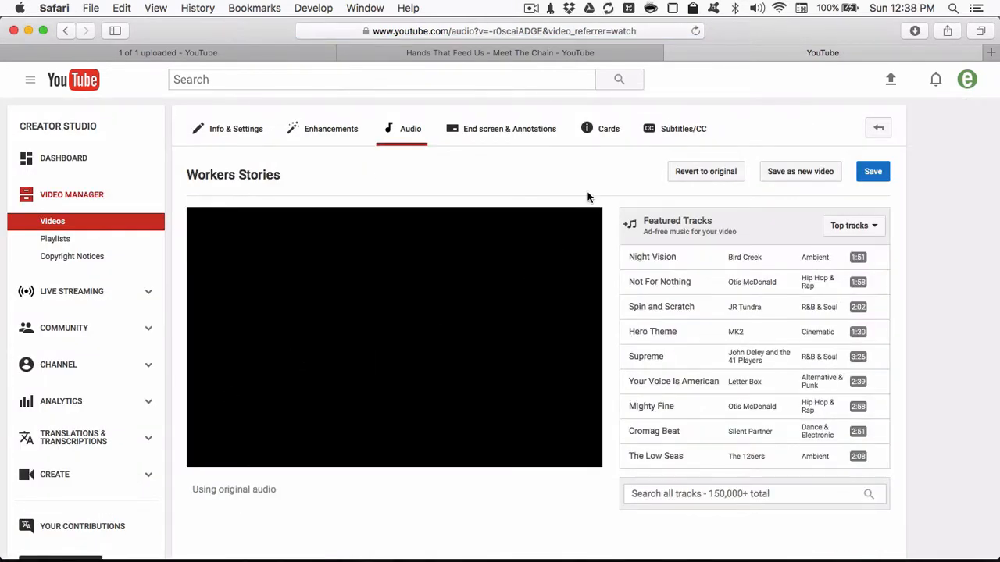
{"action": "scroll", "coordinate": [446, 257], "scroll_direction": "down", "scroll_amount": 2}
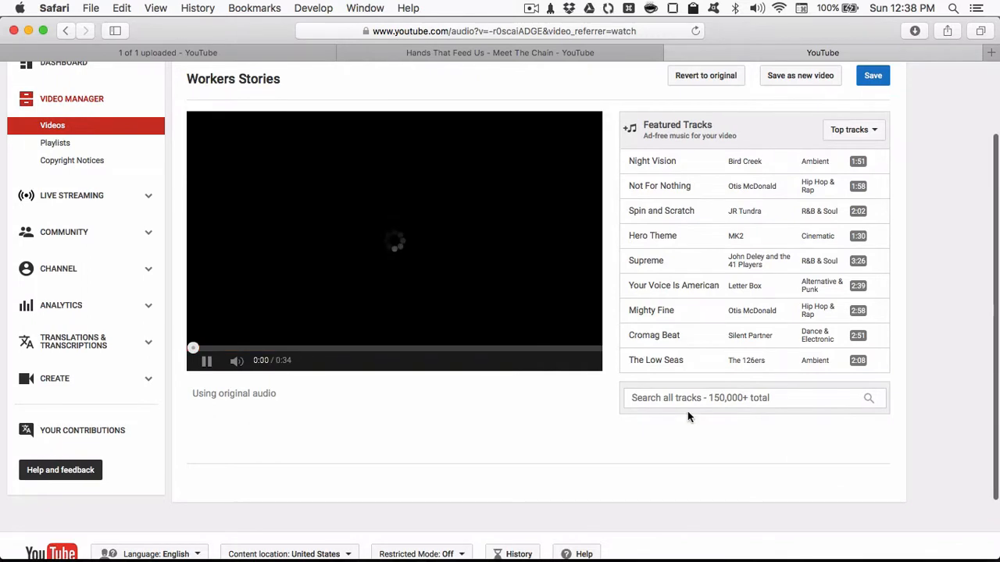
{"action": "left_click", "coordinate": [667, 398]}
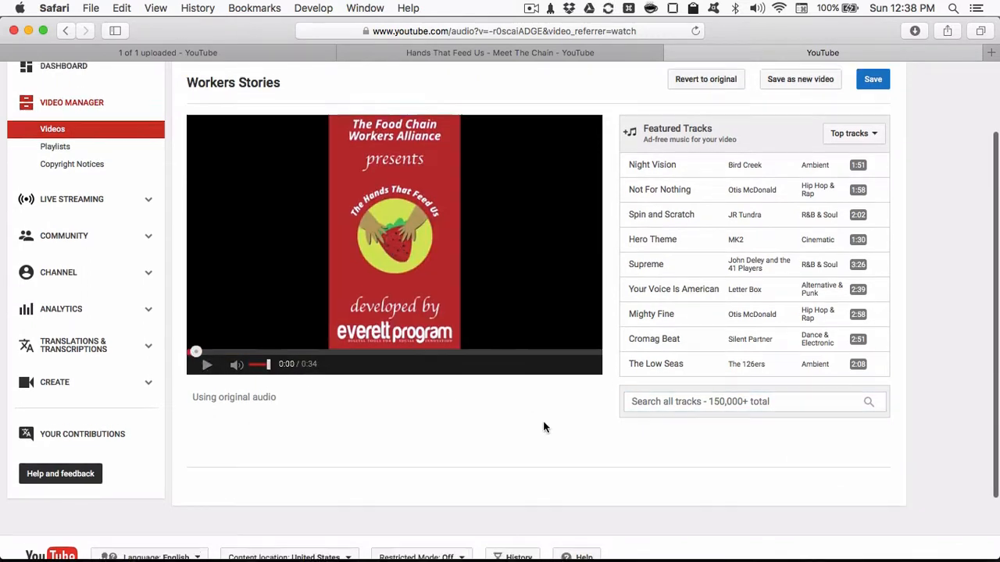
{"action": "scroll", "coordinate": [543, 420], "scroll_direction": "up", "scroll_amount": 2}
{"action": "type", "text": "u"}
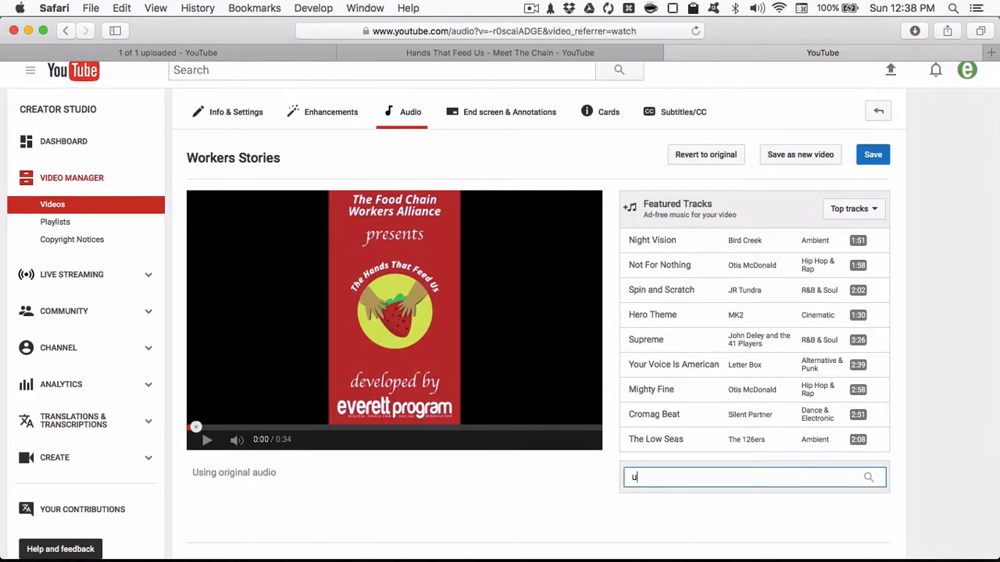
{"action": "type", "text": "kelele"}
{"action": "scroll", "coordinate": [607, 490], "scroll_direction": "down", "scroll_amount": 5}
- Try Vacation Uke as the soundtrack, replace it with Carefree Melody by Twin Musicom, and preview it at a higher volume
{"action": "left_click", "coordinate": [359, 410]}
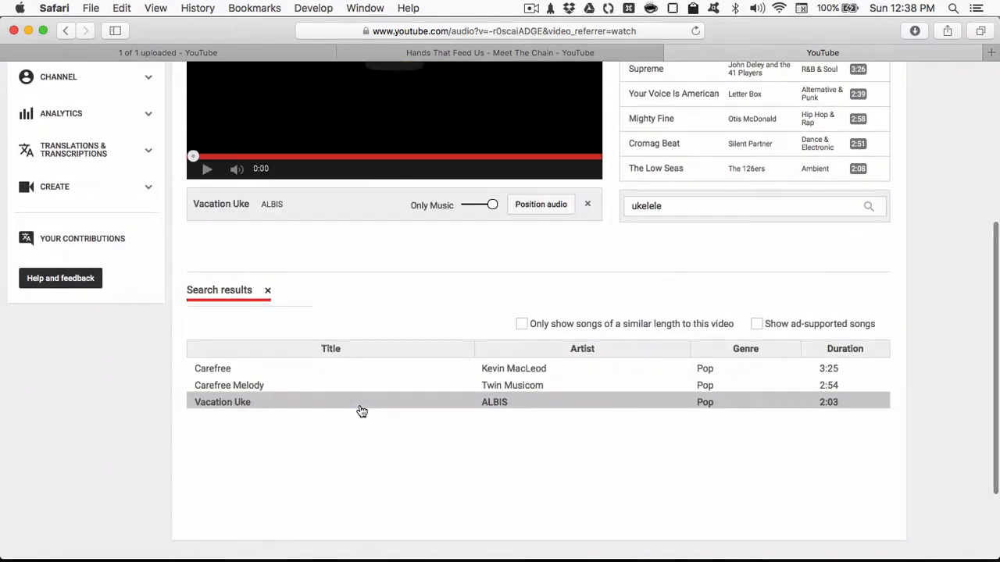
{"action": "scroll", "coordinate": [361, 411], "scroll_direction": "up", "scroll_amount": 2}
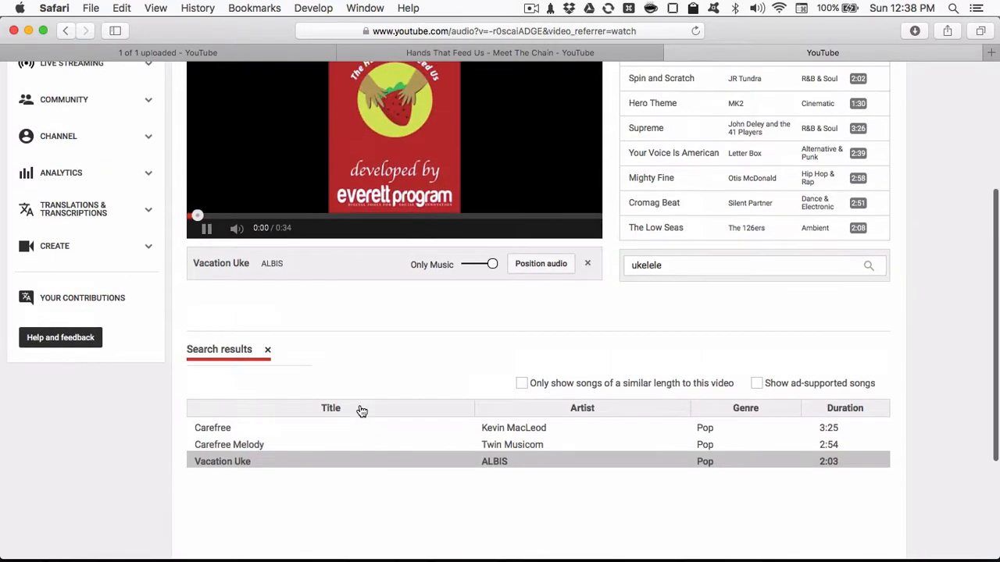
{"action": "left_click", "coordinate": [303, 444]}
{"action": "scroll", "coordinate": [306, 446], "scroll_direction": "up", "scroll_amount": 1}
{"action": "scroll", "coordinate": [305, 445], "scroll_direction": "up", "scroll_amount": 2}
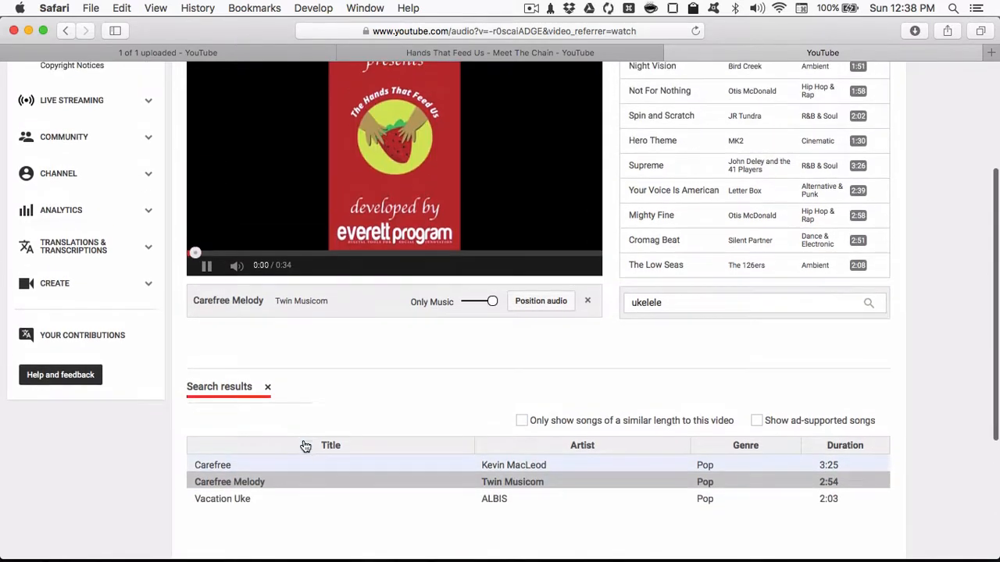
{"action": "key", "text": "XF86AudioRaiseVolume"}
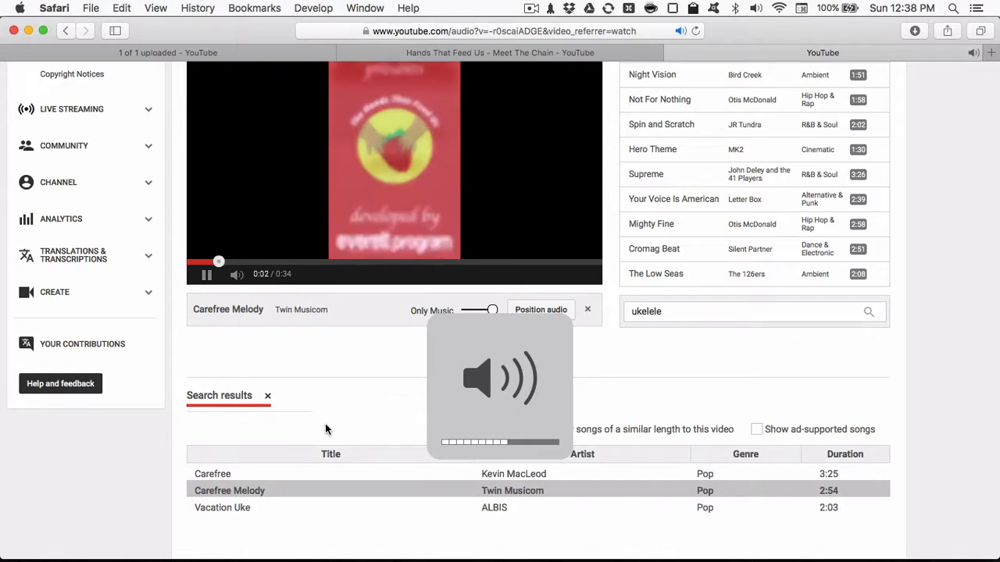
{"action": "scroll", "coordinate": [325, 423], "scroll_direction": "up", "scroll_amount": 2}
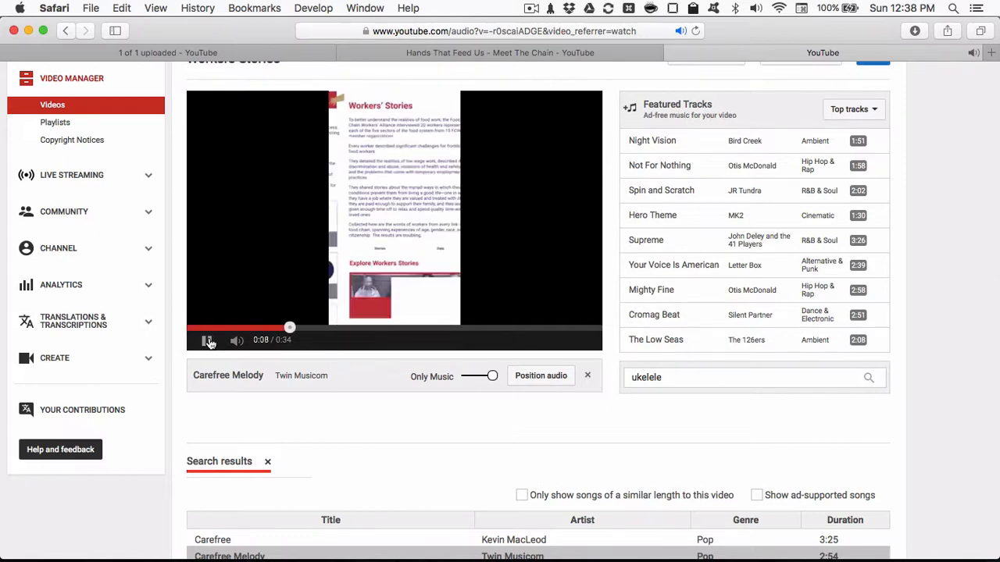
- Save the Carefree Melody soundtrack to the Workers Stories video and accept the processing delay
{"action": "scroll", "coordinate": [658, 464], "scroll_direction": "up", "scroll_amount": 2}
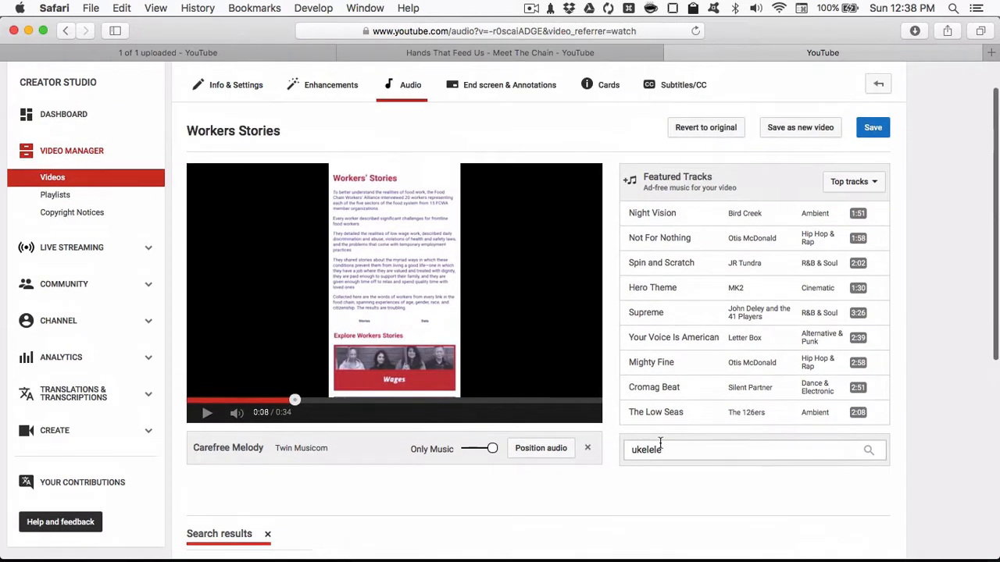
{"action": "scroll", "coordinate": [626, 393], "scroll_direction": "down", "scroll_amount": 1}
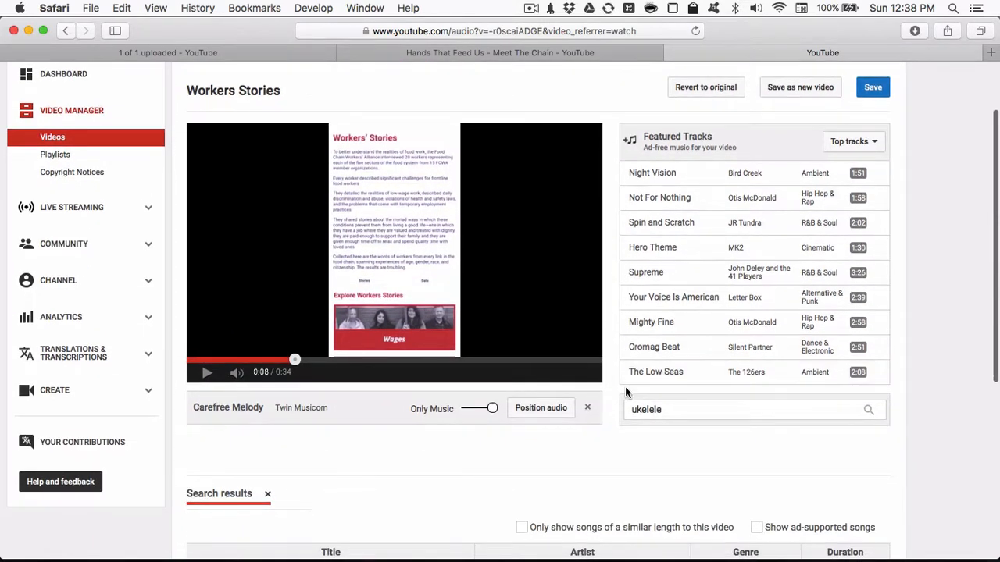
{"action": "scroll", "coordinate": [626, 392], "scroll_direction": "down", "scroll_amount": 1}
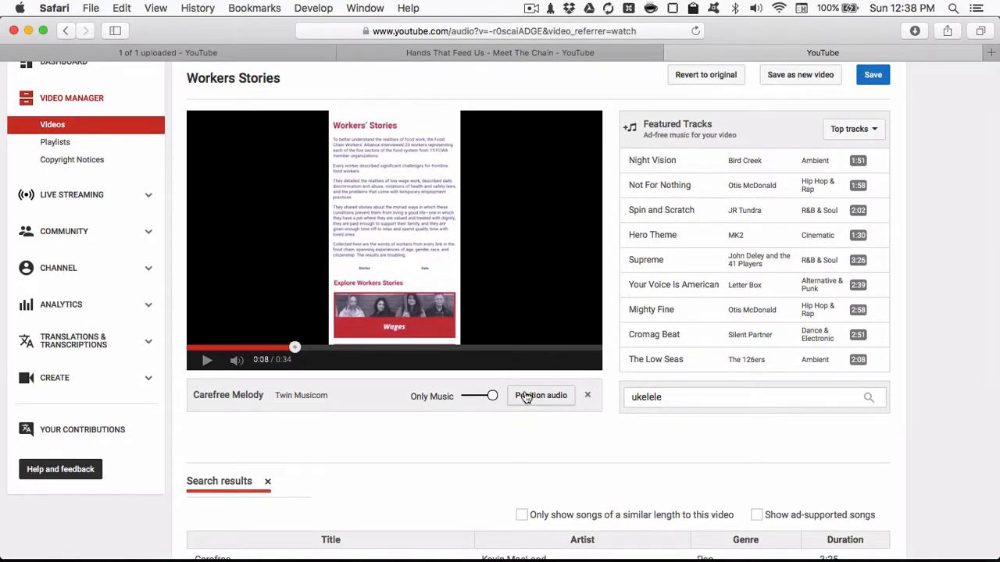
{"action": "scroll", "coordinate": [590, 394], "scroll_direction": "up", "scroll_amount": 2}
{"action": "left_click", "coordinate": [873, 129]}
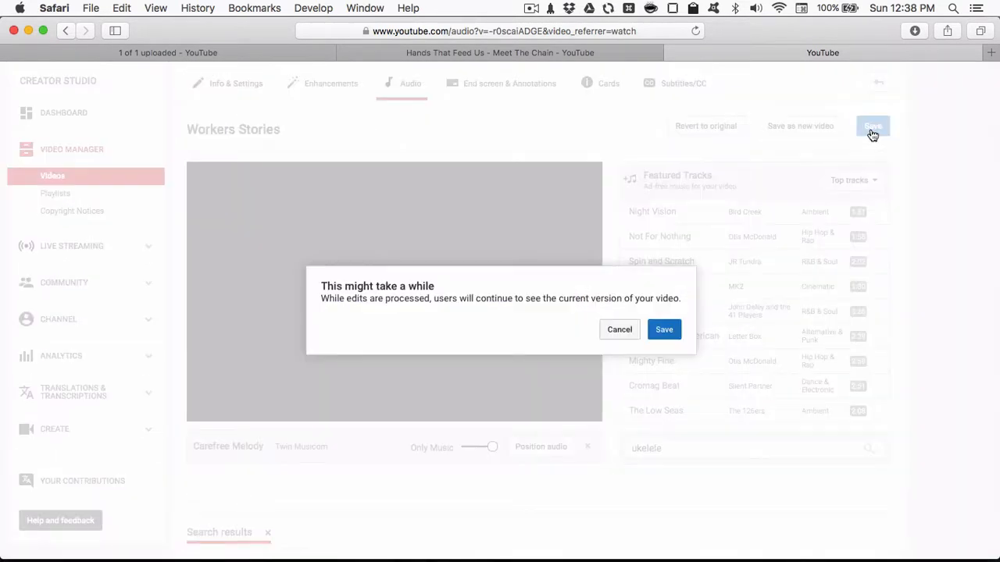
{"action": "left_click", "coordinate": [661, 330]}
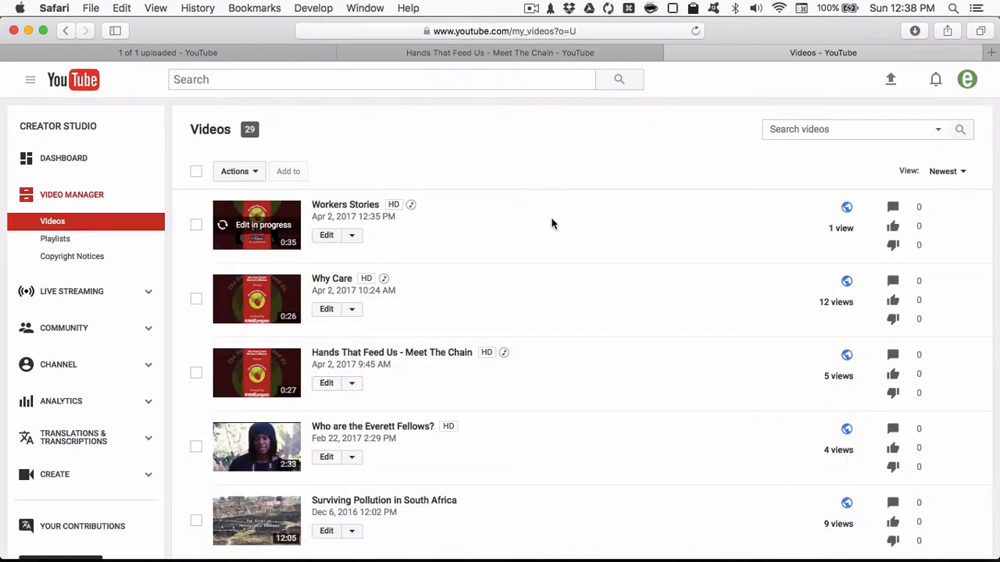
- Open Workers Stories for editing and look at its Cards and End screen editors, pausing playback in each
{"action": "left_click", "coordinate": [327, 235]}
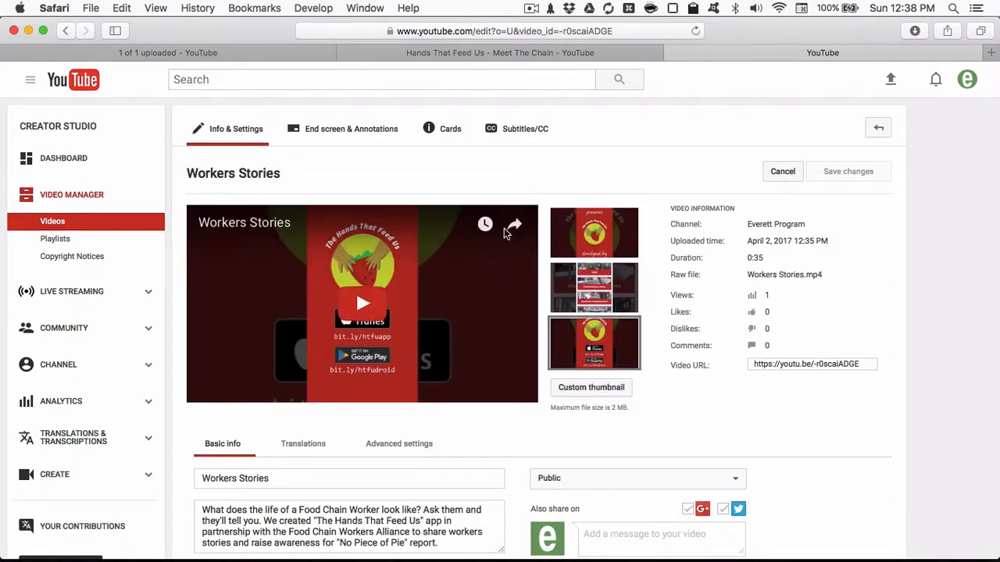
{"action": "left_click", "coordinate": [451, 134]}
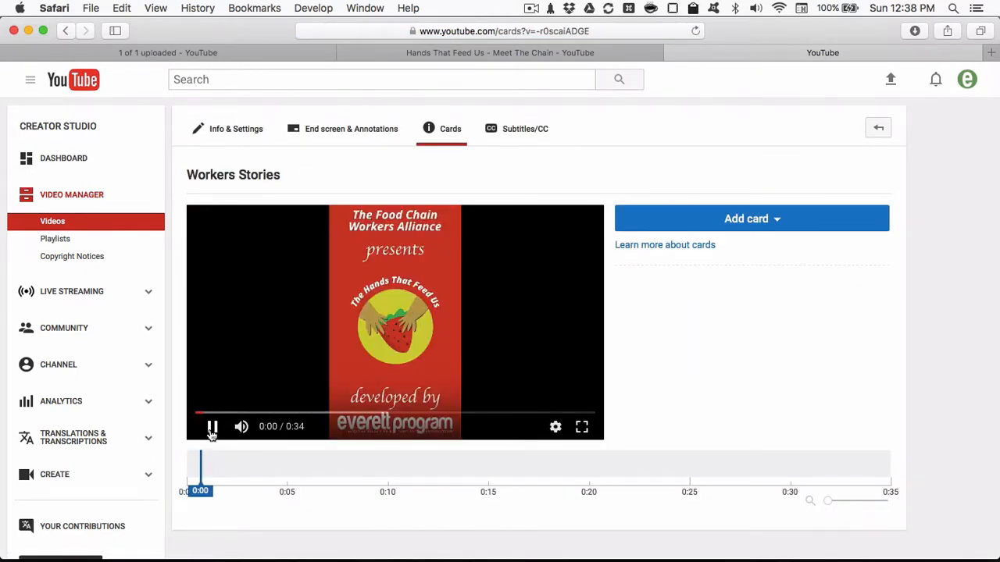
{"action": "left_click", "coordinate": [211, 428]}
{"action": "left_click", "coordinate": [327, 131]}
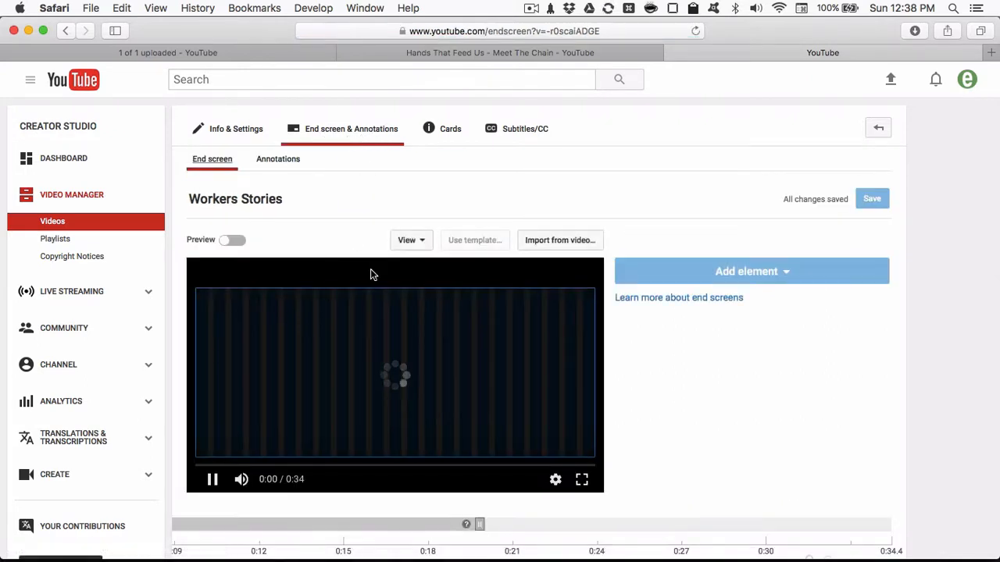
{"action": "left_click", "coordinate": [212, 479]}
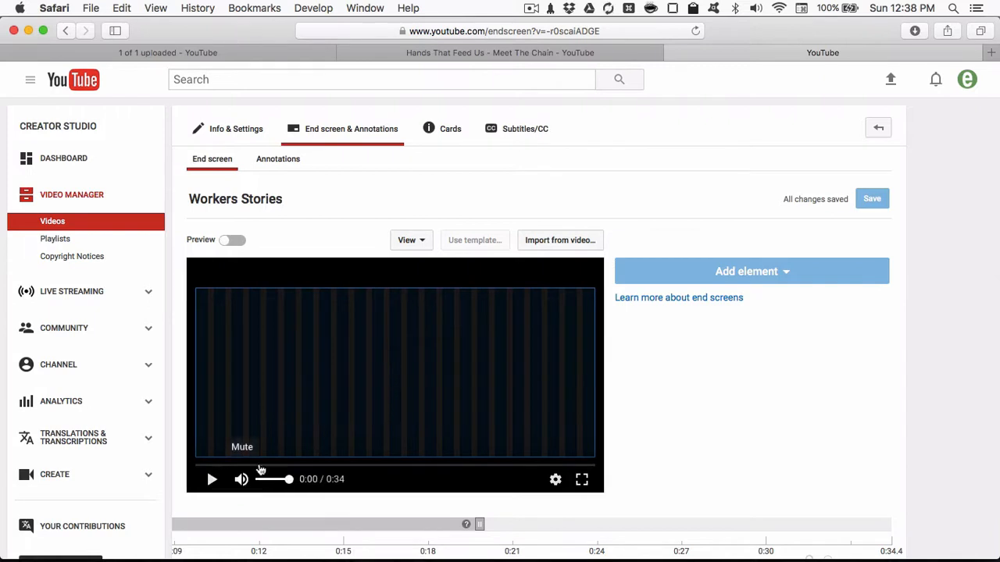
- Open the video's Annotations editor, pause playback, and examine its timeline and annotation options
{"action": "left_click", "coordinate": [278, 160]}
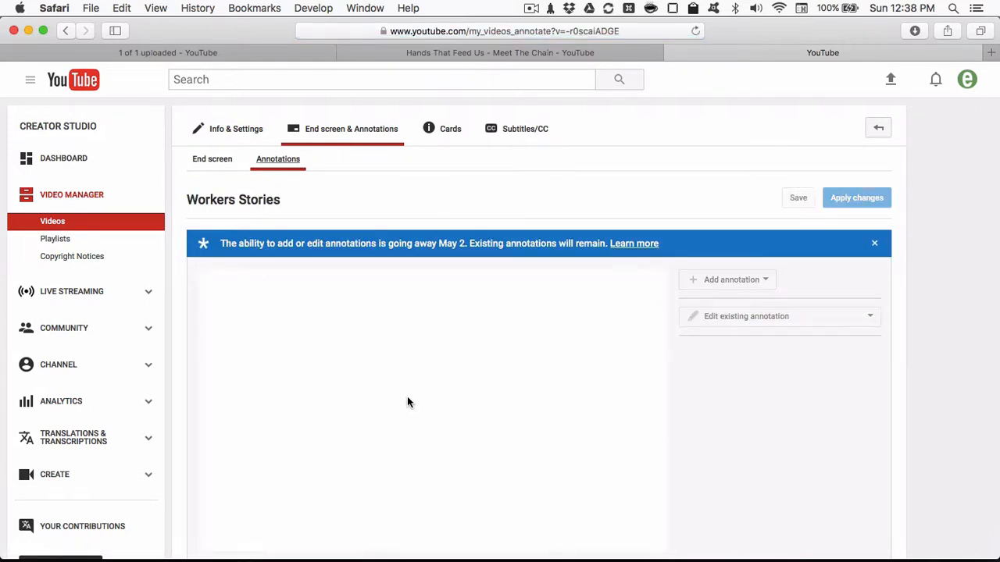
{"action": "scroll", "coordinate": [407, 397], "scroll_direction": "down", "scroll_amount": 1}
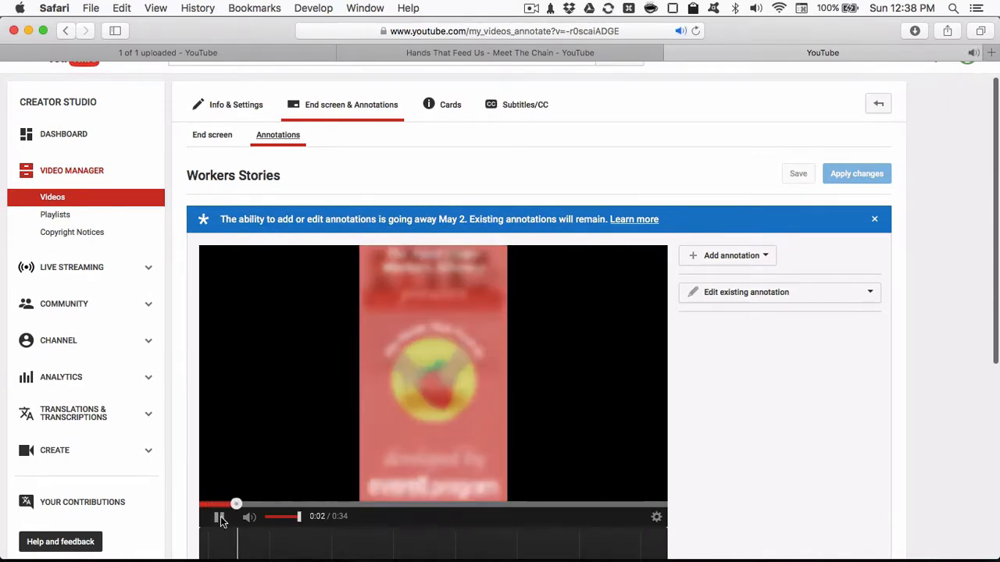
{"action": "left_click", "coordinate": [404, 446]}
{"action": "scroll", "coordinate": [411, 442], "scroll_direction": "down", "scroll_amount": 2}
{"action": "scroll", "coordinate": [412, 470], "scroll_direction": "down", "scroll_amount": 2}
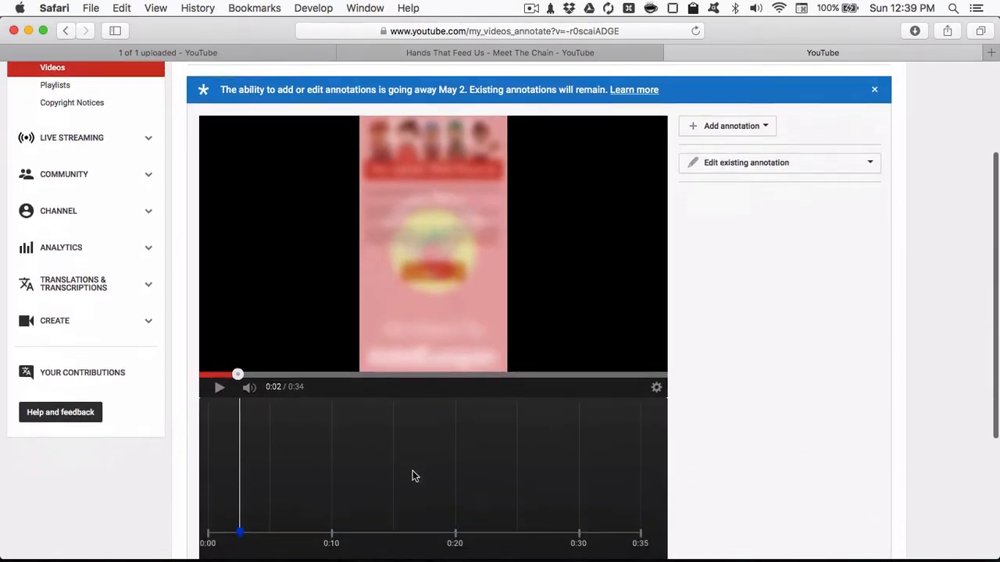
{"action": "scroll", "coordinate": [413, 470], "scroll_direction": "up", "scroll_amount": 5}
{"action": "scroll", "coordinate": [464, 247], "scroll_direction": "down", "scroll_amount": 1}
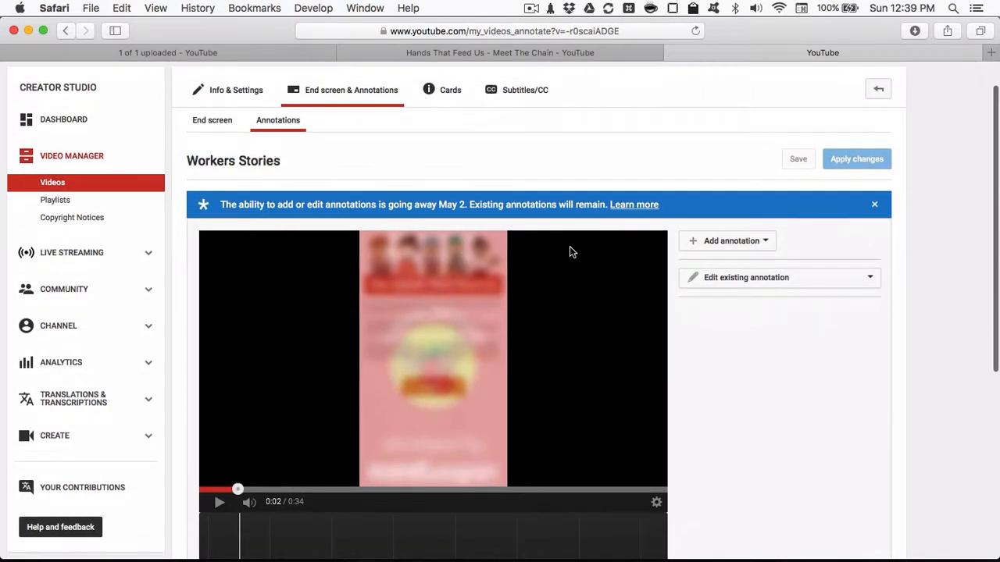
- Read the details about annotation editing being discontinued and its alternatives, and return to the Annotations editor
{"action": "left_click", "coordinate": [627, 206]}
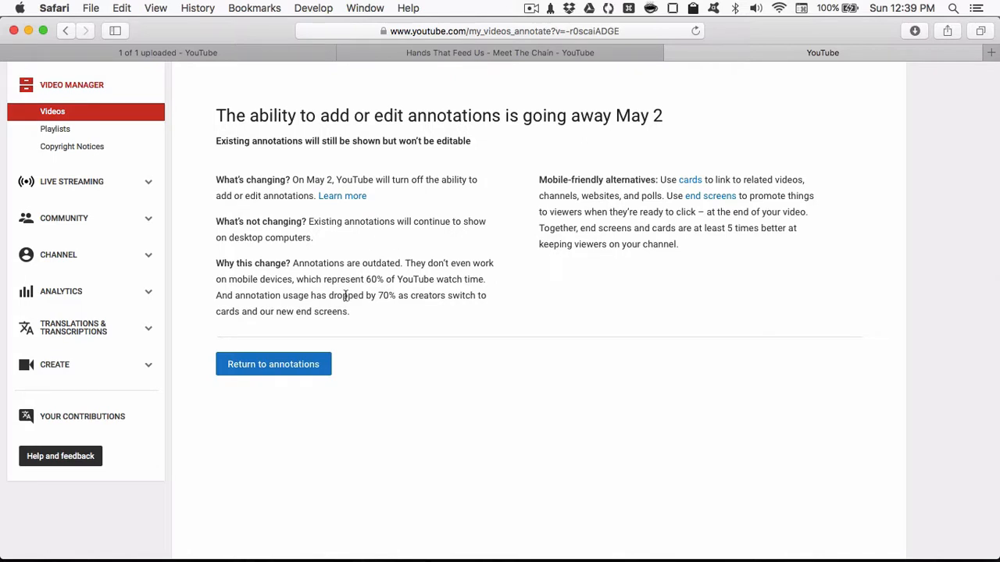
{"action": "left_click", "coordinate": [319, 363]}
{"action": "scroll", "coordinate": [521, 379], "scroll_direction": "down", "scroll_amount": 3}
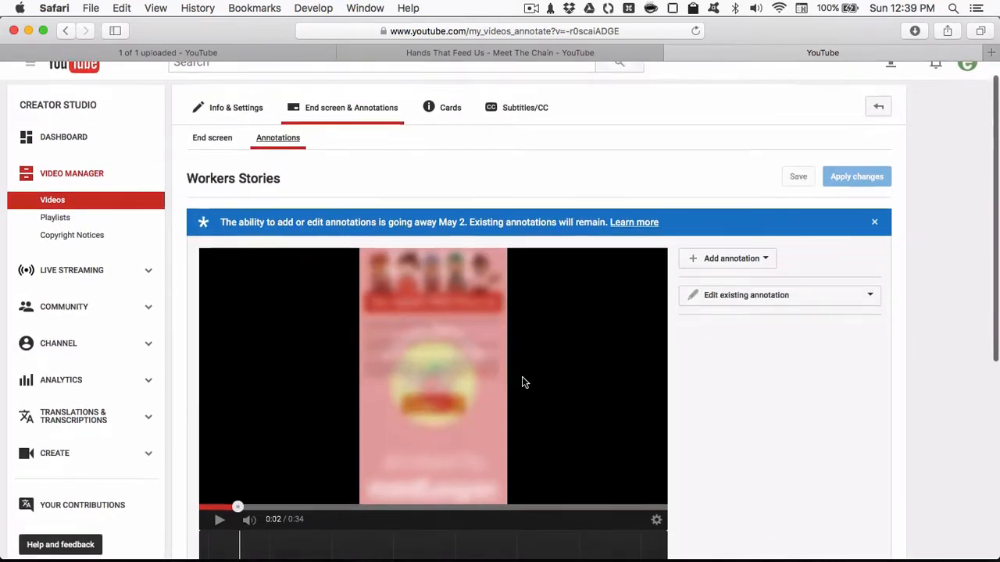
{"action": "scroll", "coordinate": [748, 326], "scroll_direction": "down", "scroll_amount": 3}
{"action": "scroll", "coordinate": [748, 328], "scroll_direction": "up", "scroll_amount": 3}
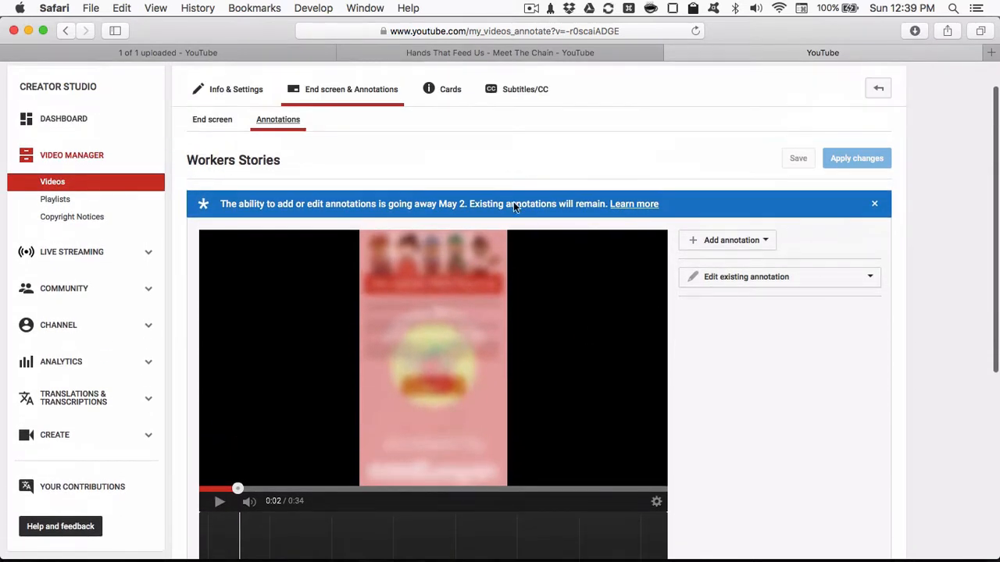
- Go back to the video's Cards editor, pause playback at 0:03, and bring up the card types available to add
{"action": "left_click", "coordinate": [443, 98]}
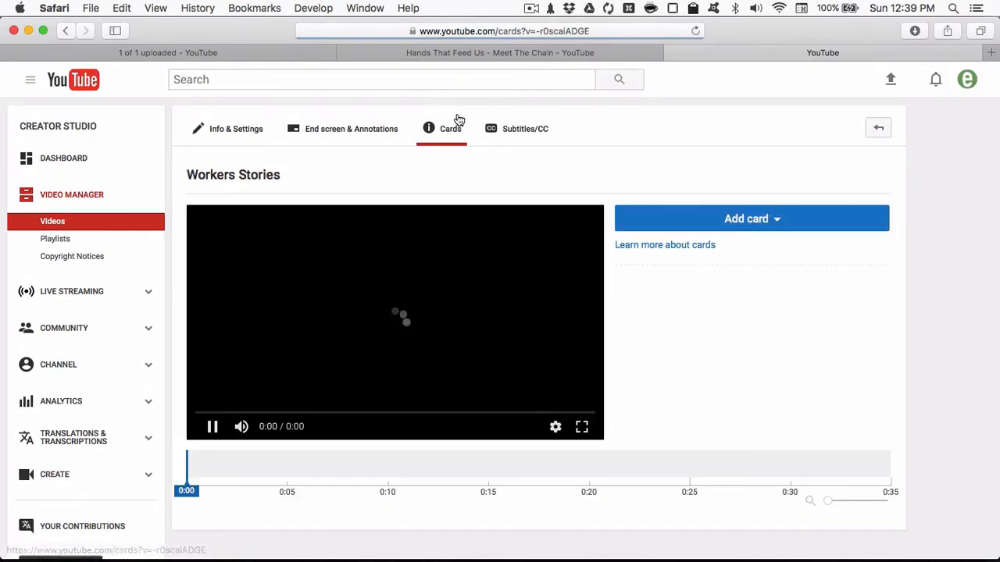
{"action": "left_click", "coordinate": [212, 427]}
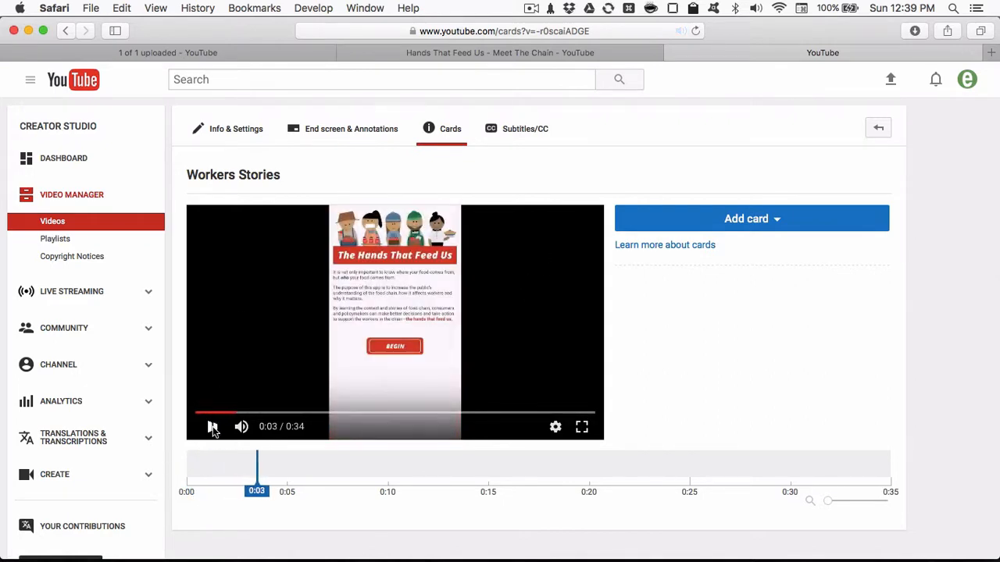
{"action": "left_click", "coordinate": [723, 223]}
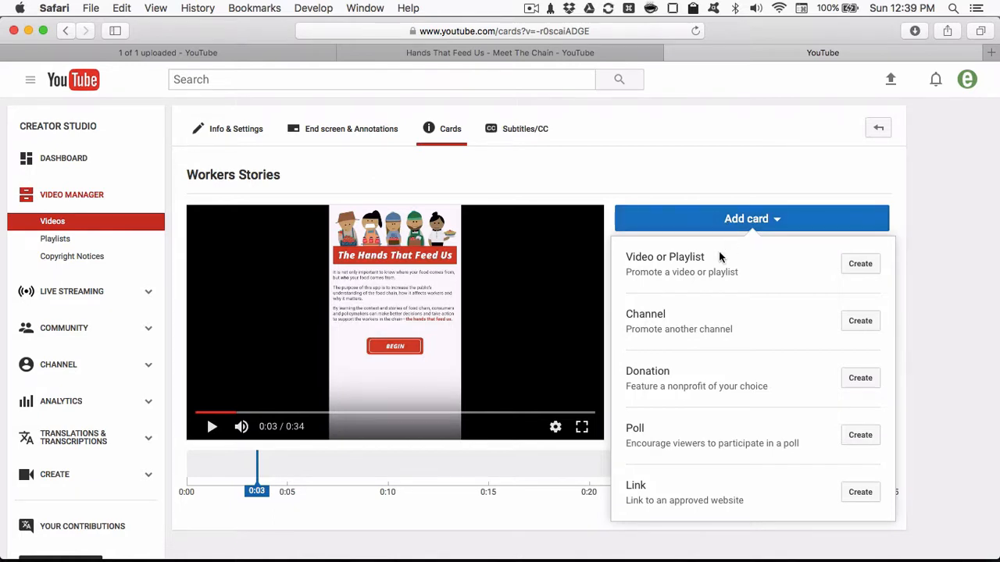
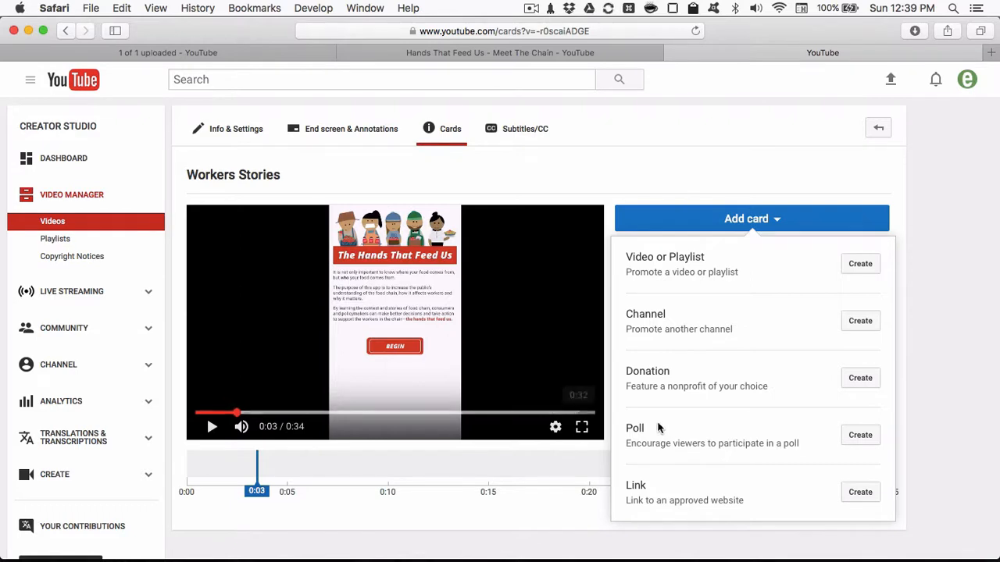
- Start a Link card, open the iOS Devices link from the htfu note in nvALT, and copy its iTunes page address in Chrome
{"action": "left_click", "coordinate": [861, 494]}
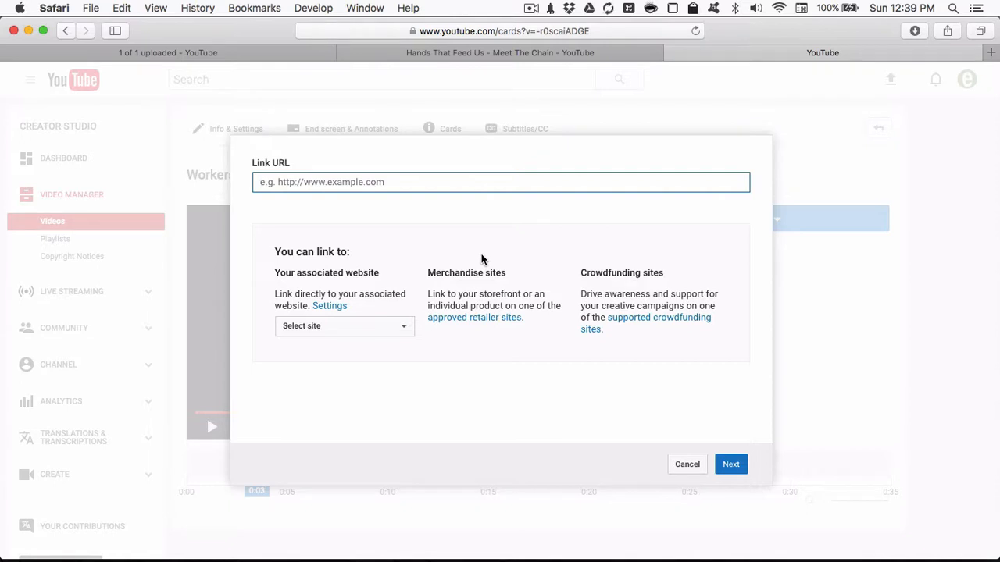
{"action": "key", "text": "ctrl+space"}
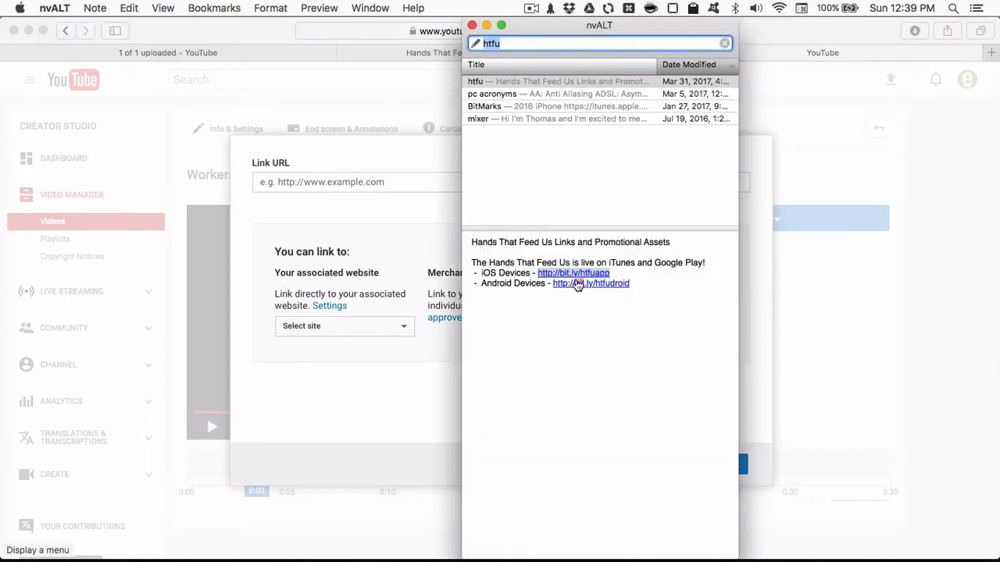
{"action": "left_click", "coordinate": [581, 264]}
{"action": "left_click", "coordinate": [581, 275]}
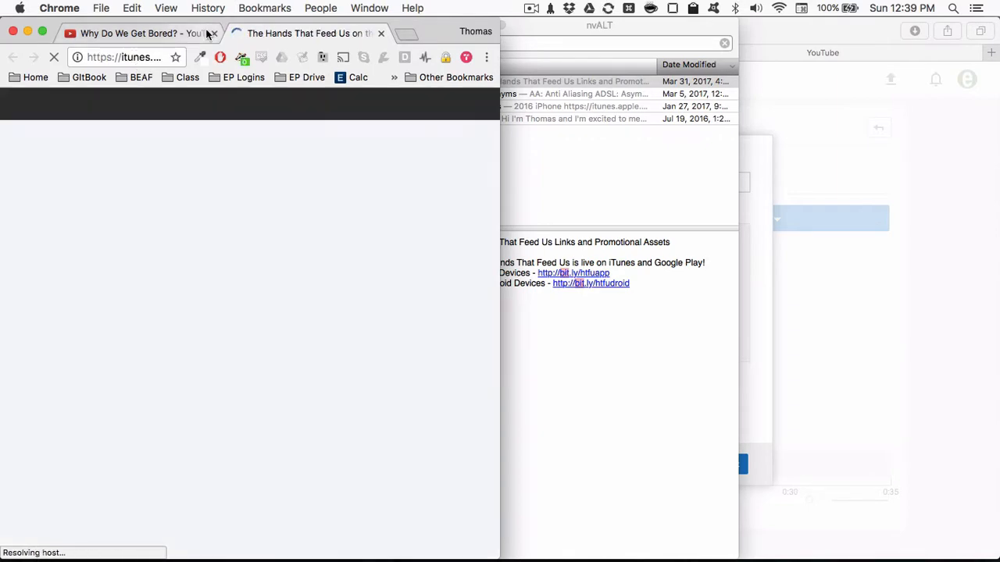
{"action": "left_click", "coordinate": [213, 34]}
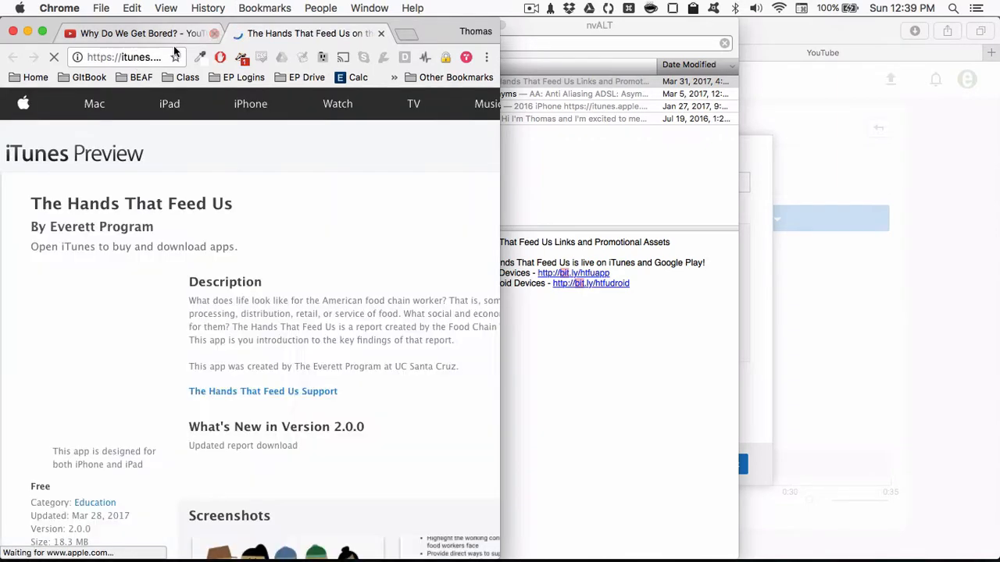
{"action": "left_click", "coordinate": [128, 60]}
{"action": "key", "text": "super+w"}
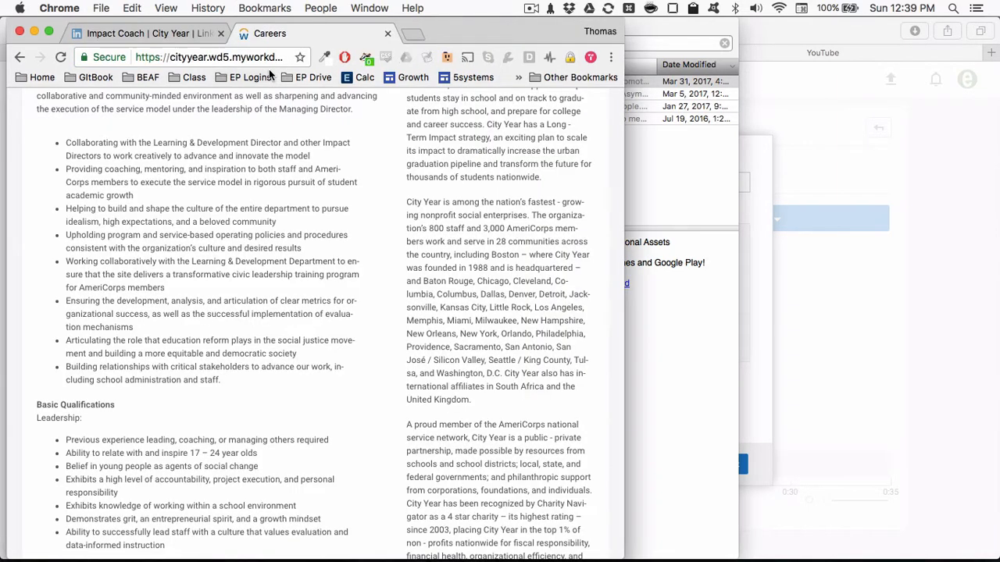
{"action": "left_click", "coordinate": [651, 325]}
{"action": "left_click", "coordinate": [328, 284]}
{"action": "key", "text": "super+m"}
{"action": "left_click", "coordinate": [589, 375]}
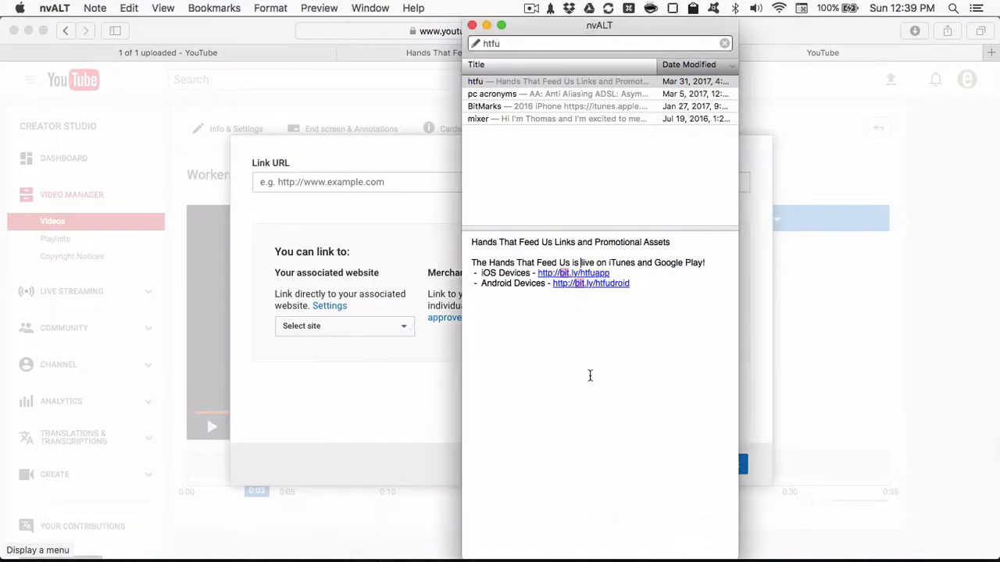
{"action": "left_click", "coordinate": [398, 329]}
{"action": "key", "text": "super+v"}
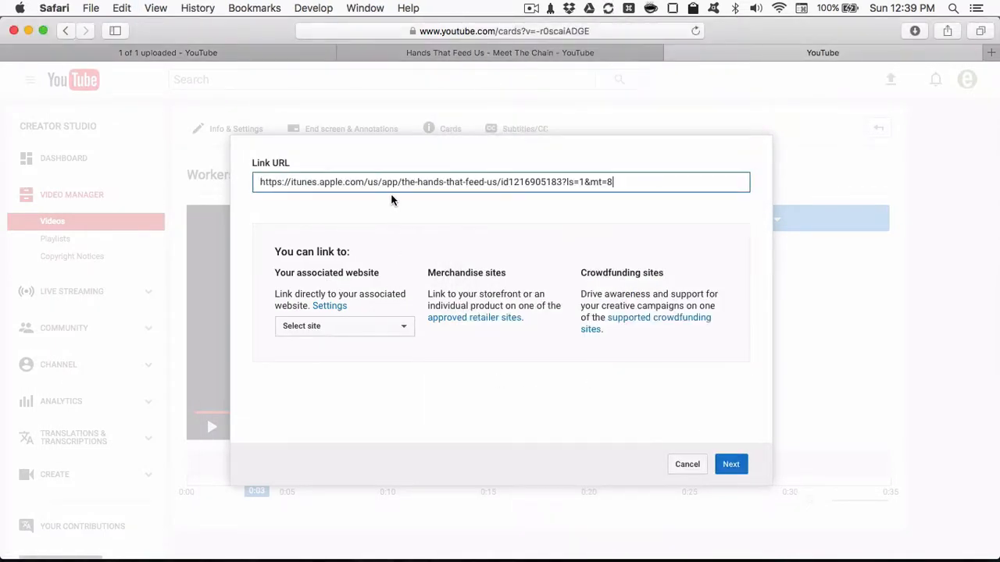
{"action": "left_click", "coordinate": [737, 468]}
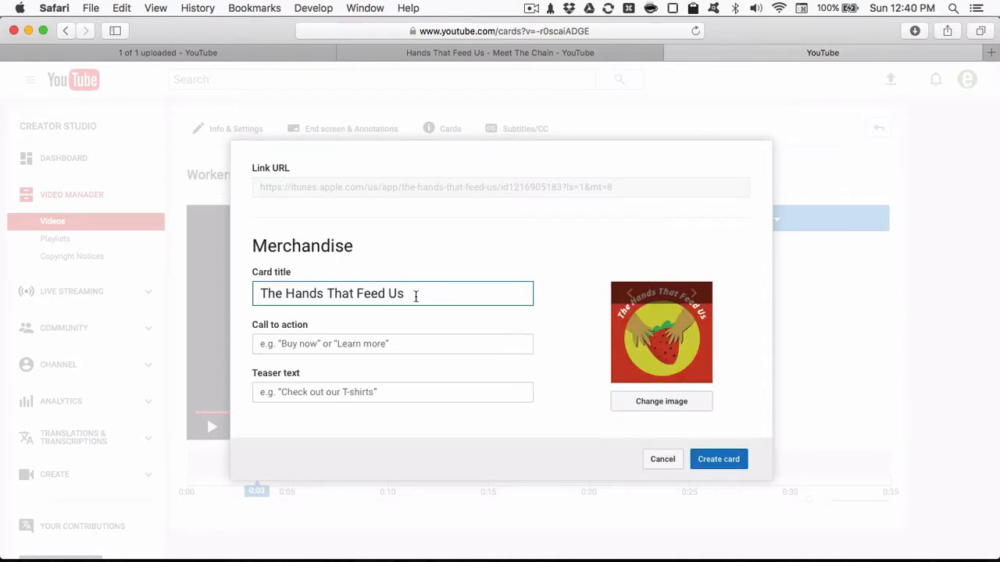
- Replace the merchandise card's title with iOS
{"action": "triple_click", "coordinate": [414, 296]}
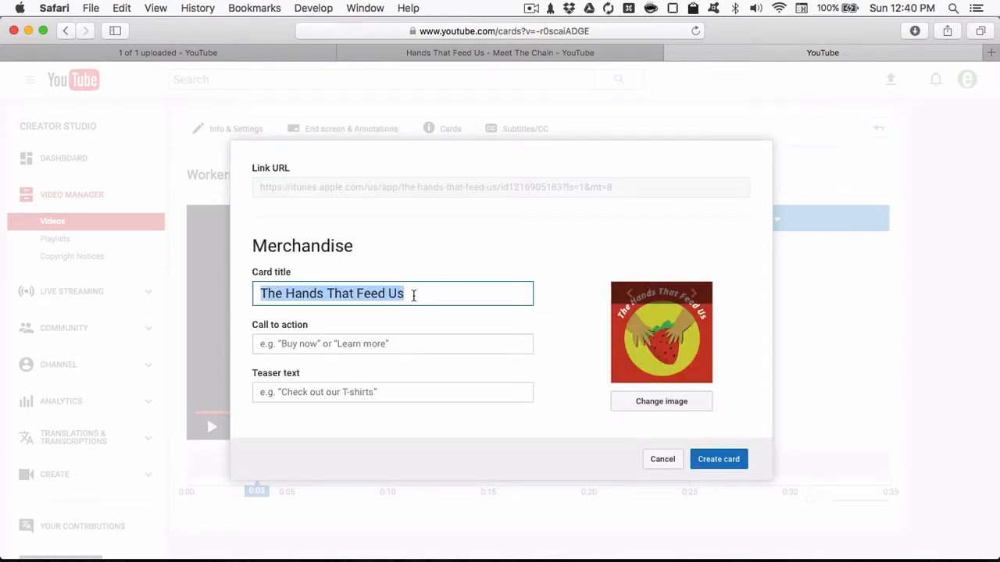
{"action": "type", "text": "I"}
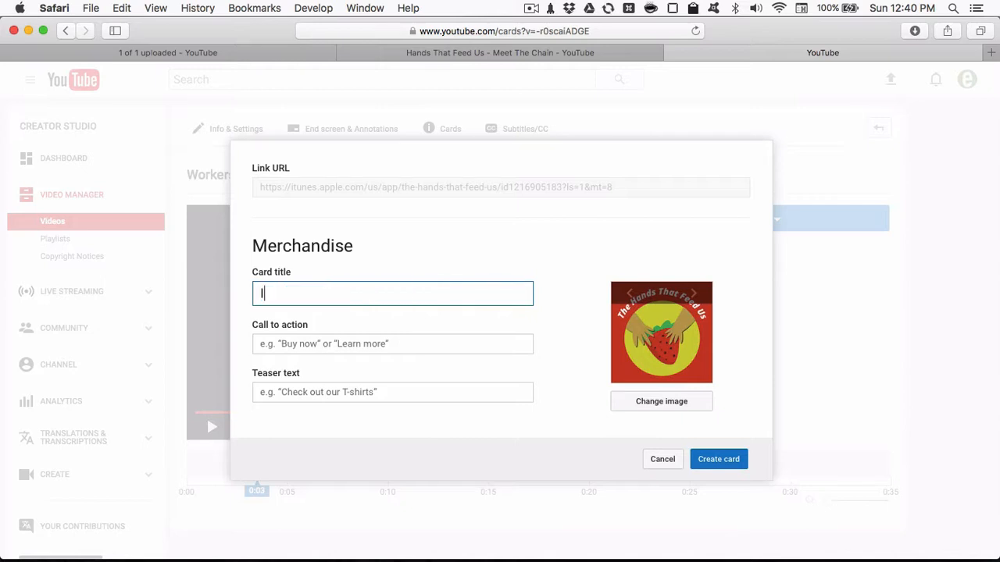
{"action": "type", "text": "o"}
{"action": "key", "text": "BackSpace"}
{"action": "key", "text": "BackSpace"}
{"action": "type", "text": "iOS"}
- Set the call to action to "Download on iTunes" and the teaser text to "Download Now!", and create the card
{"action": "left_click", "coordinate": [392, 349]}
{"action": "type", "text": "Downloa"}
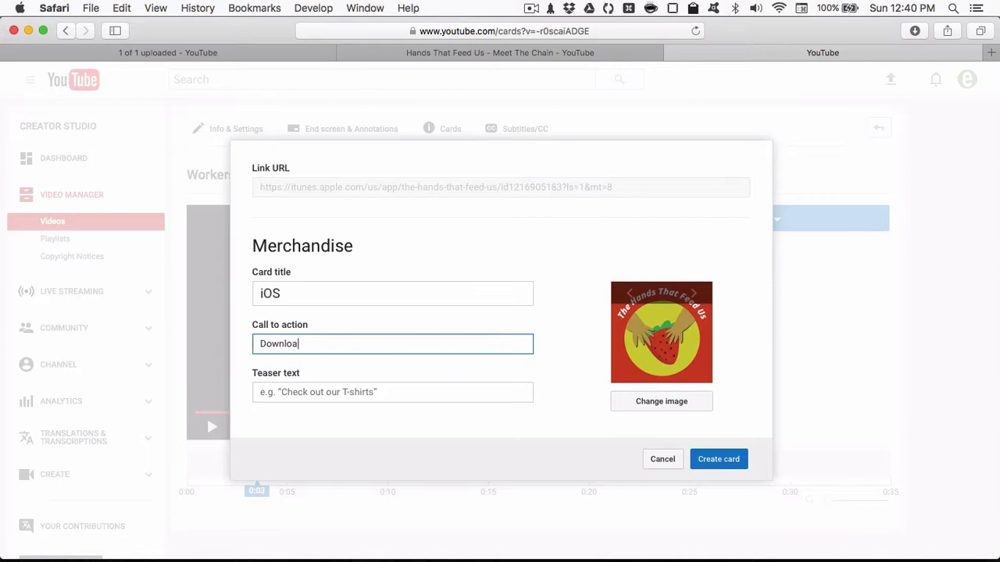
{"action": "type", "text": "d on iTunes"}
{"action": "key", "text": "Tab"}
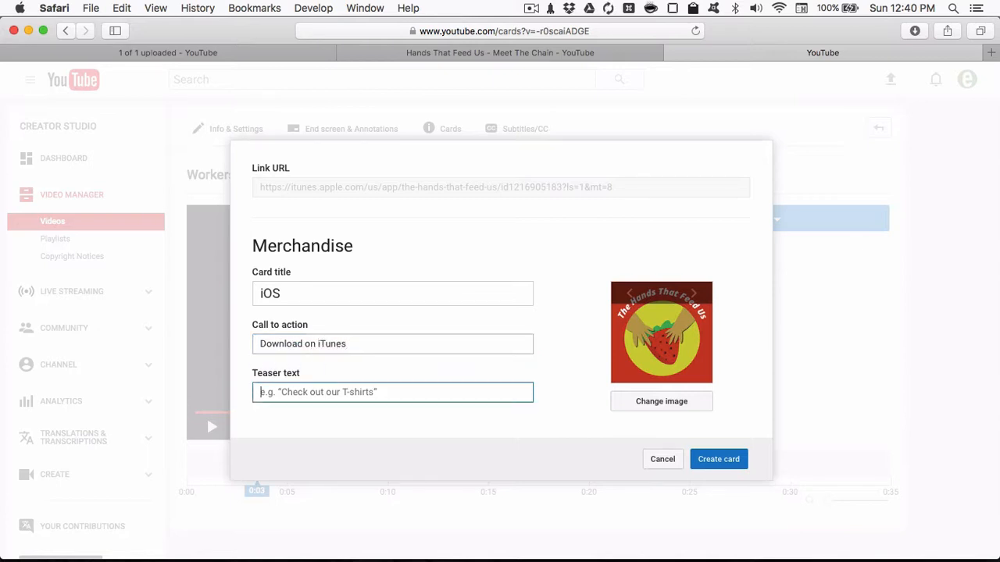
{"action": "type", "text": "Down"}
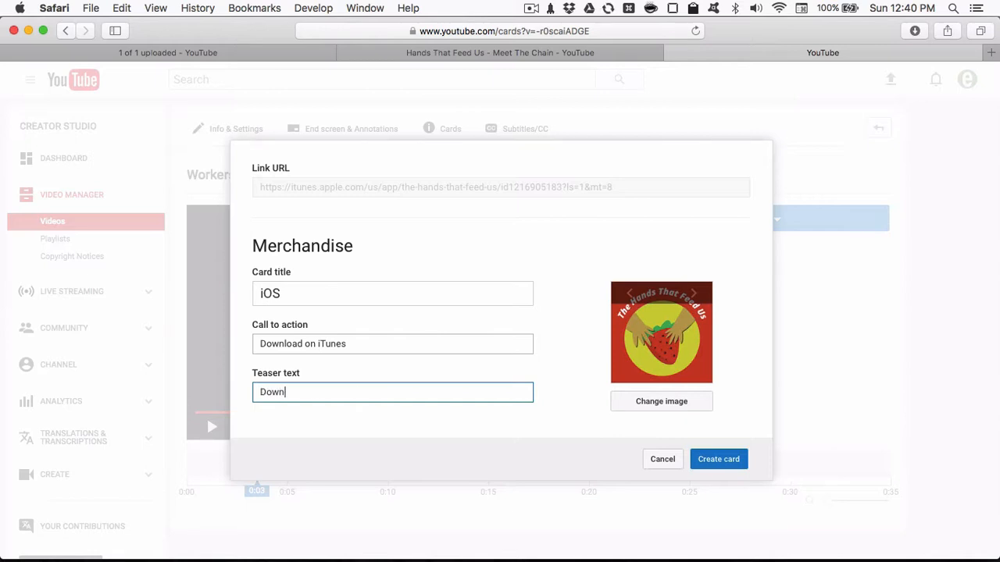
{"action": "type", "text": "load Now!"}
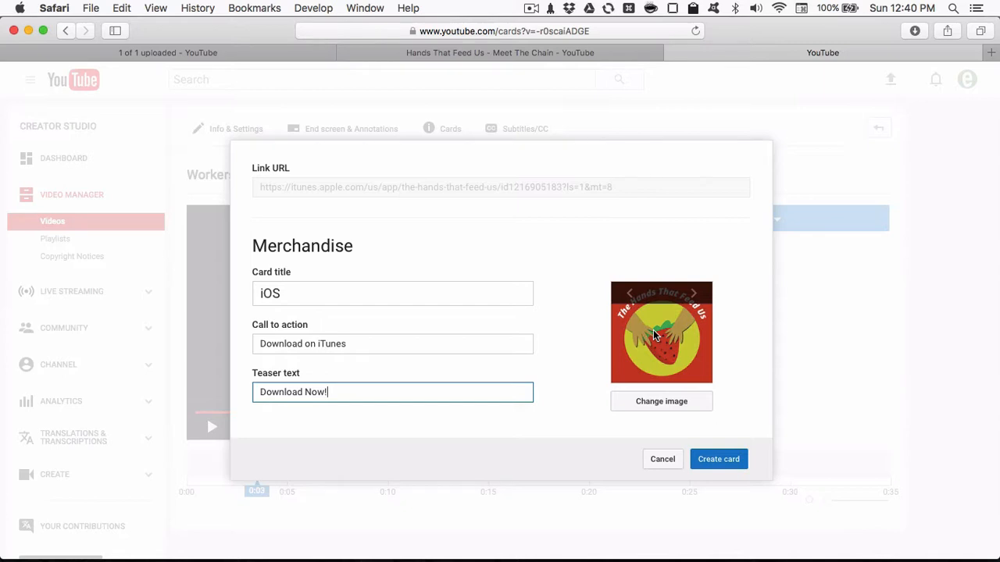
{"action": "left_click", "coordinate": [720, 462]}
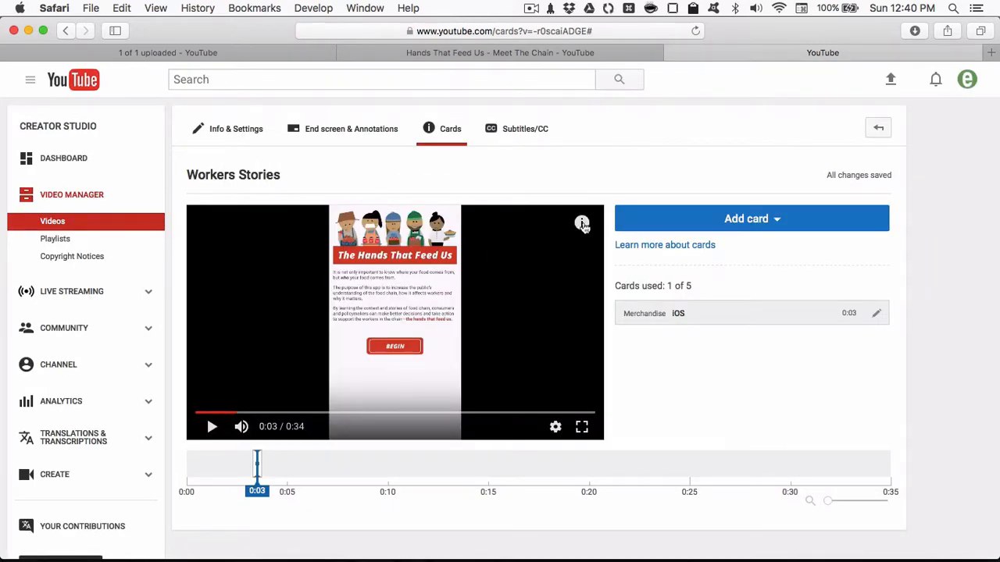
- Preview the iOS card in the video player, close the preview, and look at the card's editing options
{"action": "left_click", "coordinate": [581, 229]}
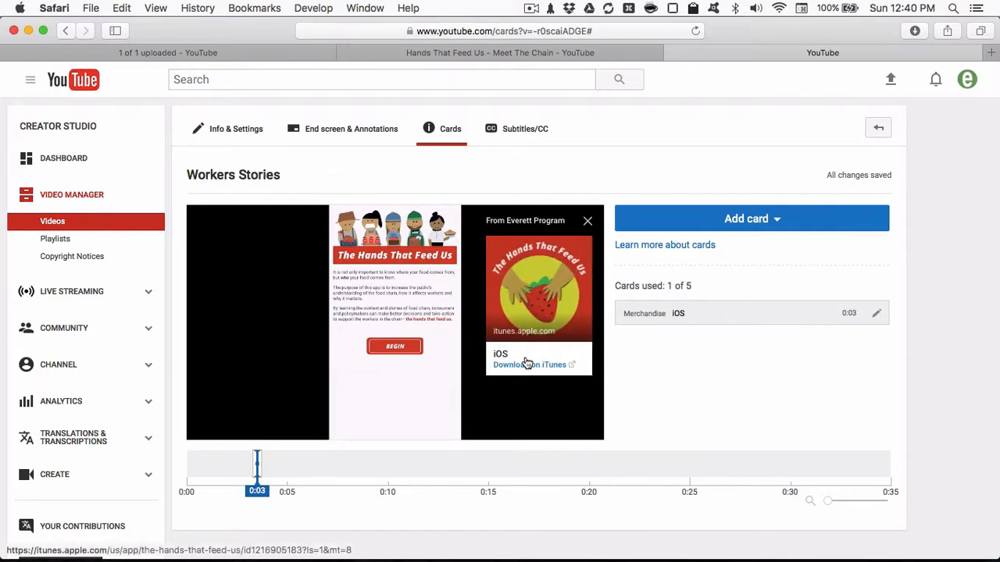
{"action": "left_click", "coordinate": [587, 221]}
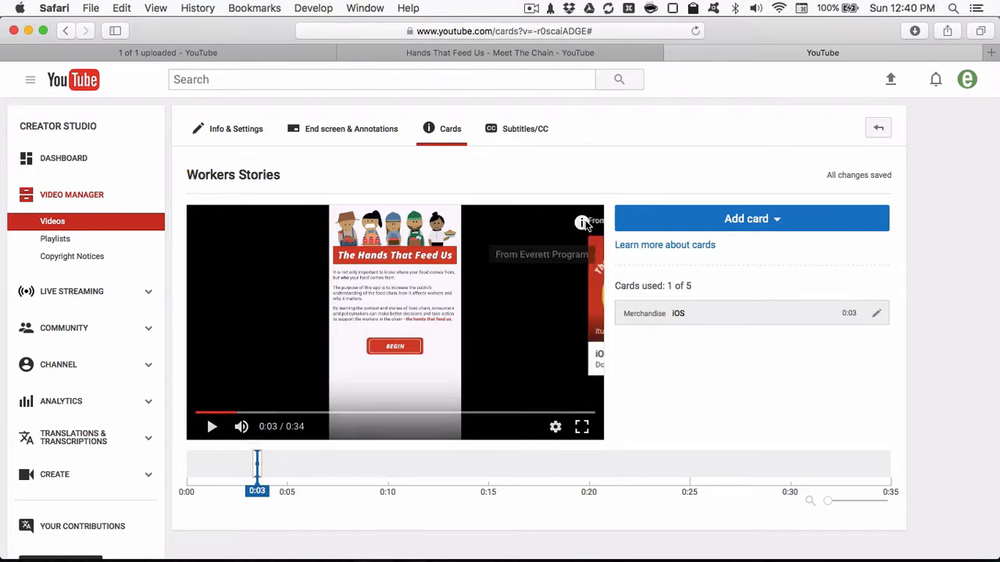
{"action": "left_click", "coordinate": [581, 224]}
{"action": "left_click", "coordinate": [584, 222]}
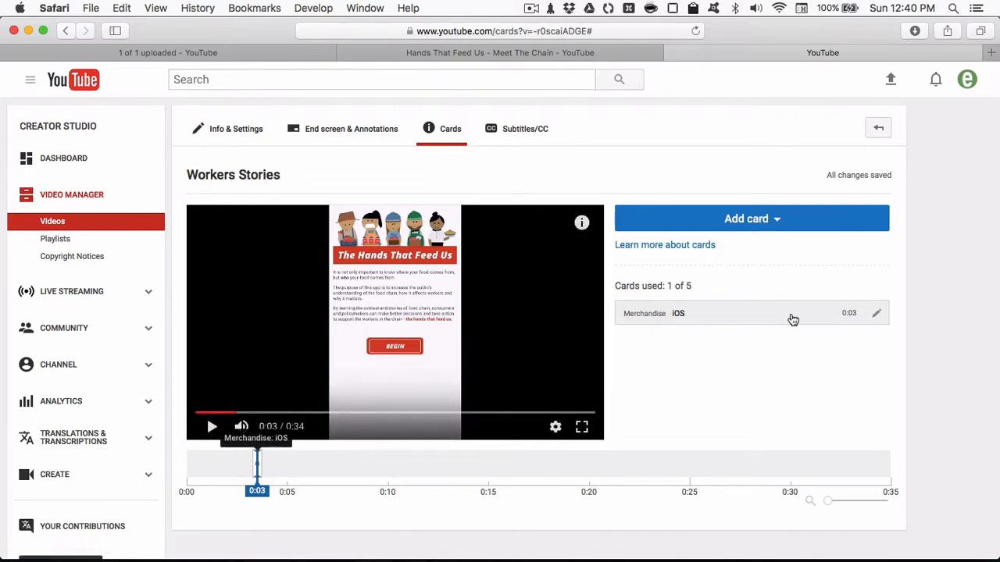
{"action": "left_click", "coordinate": [877, 314]}
{"action": "left_click", "coordinate": [619, 440]}
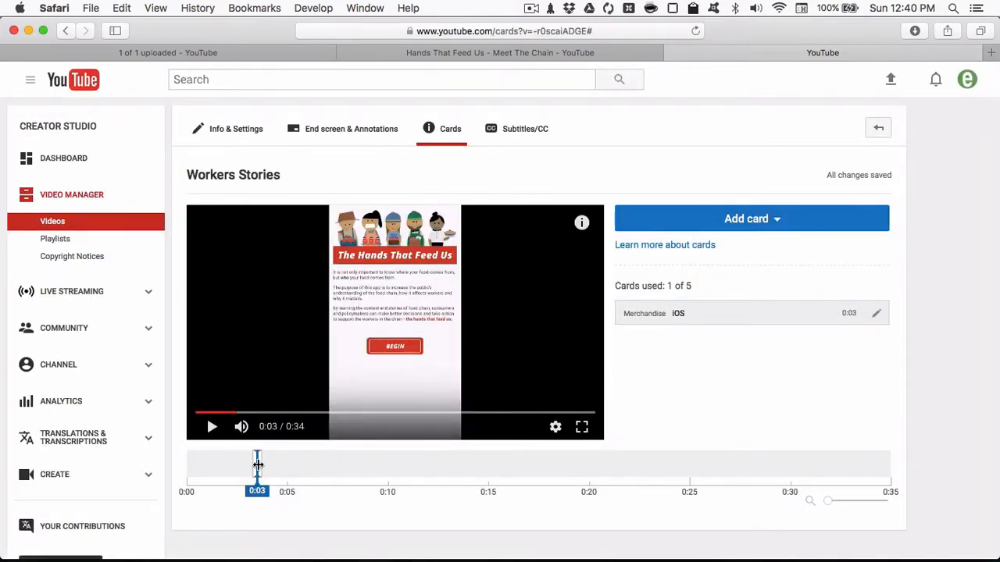
- Move the iOS card to 0:02 on the timeline and place the playhead at 0:26
{"action": "mouse_move", "coordinate": [258, 464]}
{"action": "left_mouse_down"}
{"action": "mouse_move", "coordinate": [201, 465]}
{"action": "mouse_move", "coordinate": [227, 468]}
{"action": "left_mouse_up"}
{"action": "left_click", "coordinate": [741, 453]}
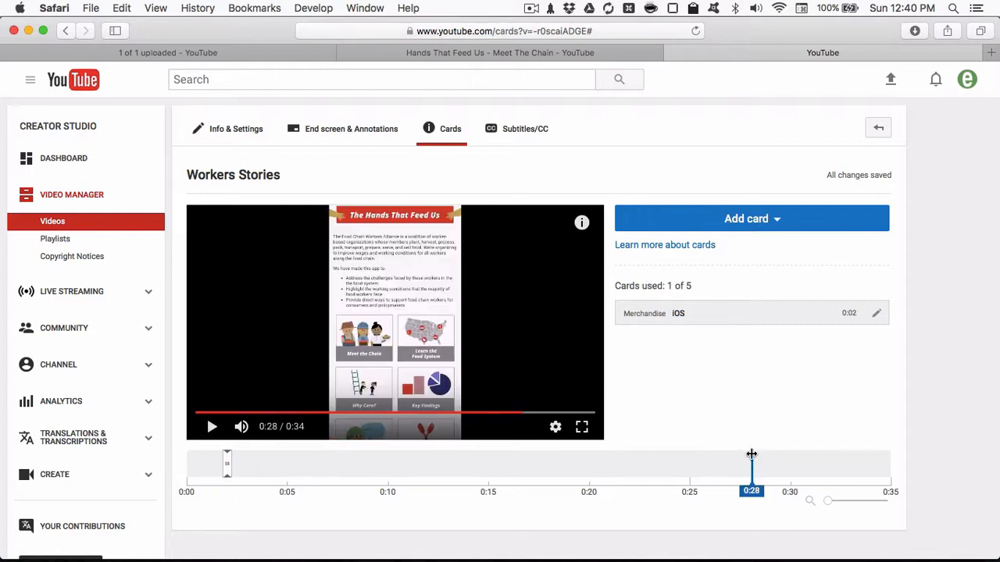
{"action": "left_click_drag", "start_coordinate": [726, 461], "coordinate": [702, 462]}
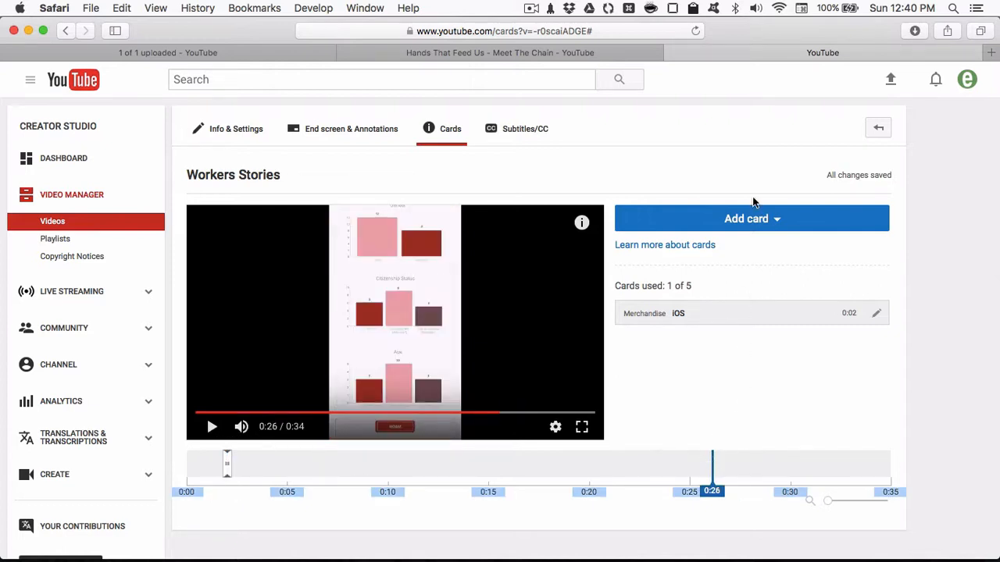
- Start another Link card, open the Android Devices link from the htfu note in nvALT, and copy its Google Play address in Chrome
{"action": "left_click", "coordinate": [738, 219]}
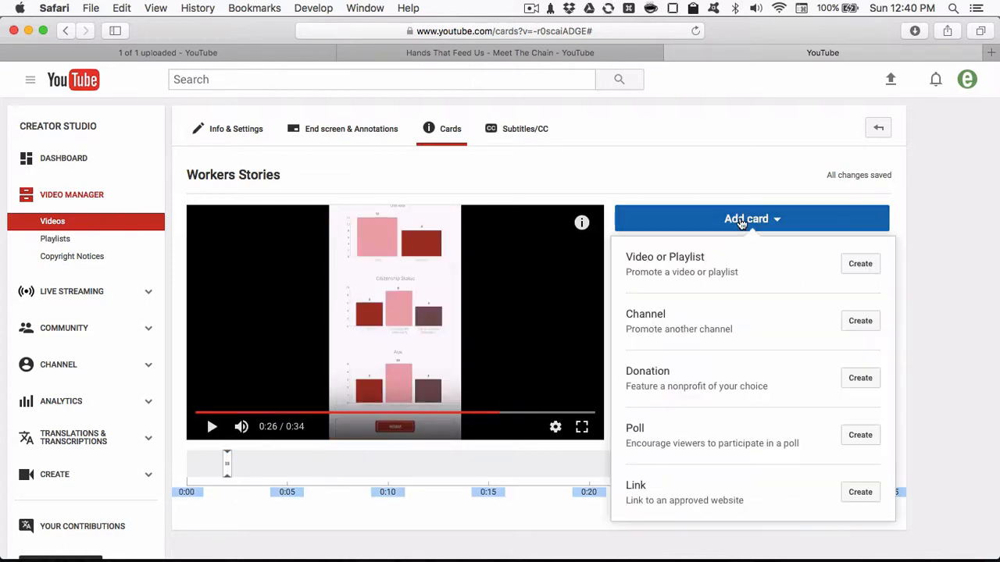
{"action": "left_click", "coordinate": [857, 490]}
{"action": "key", "text": "super+Tab"}
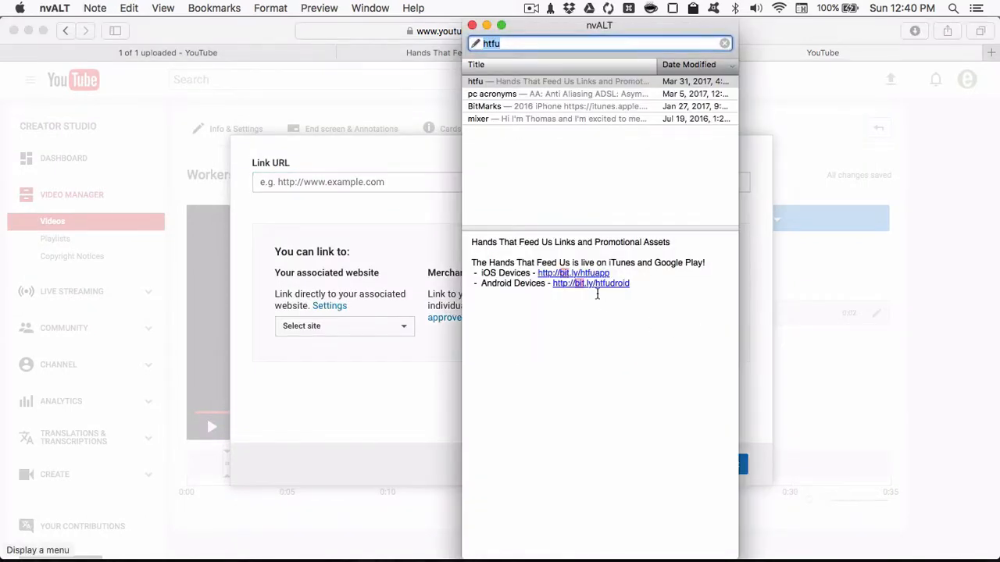
{"action": "left_click", "coordinate": [597, 293]}
{"action": "left_click", "coordinate": [591, 284]}
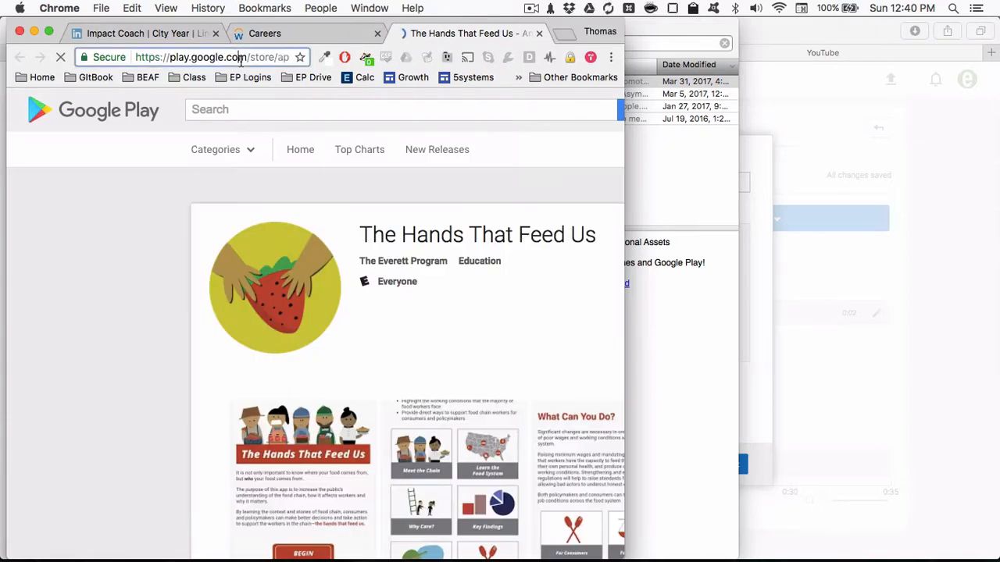
{"action": "left_click", "coordinate": [240, 57]}
{"action": "key", "text": "super+m"}
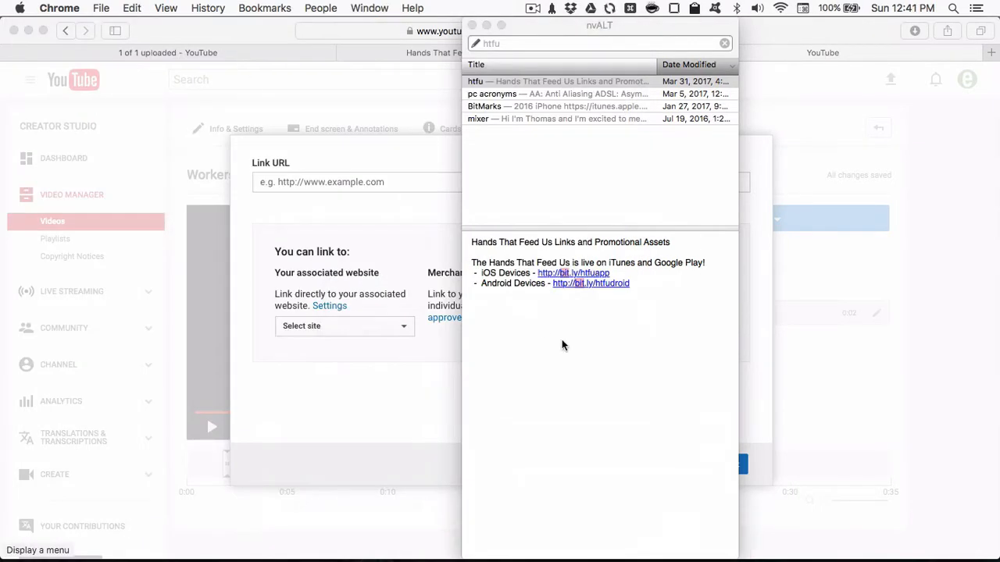
{"action": "left_click", "coordinate": [429, 227]}
{"action": "type", "text": "https://play.google.com/store/apps/details?id=com.everettprogram.htfu2017"}
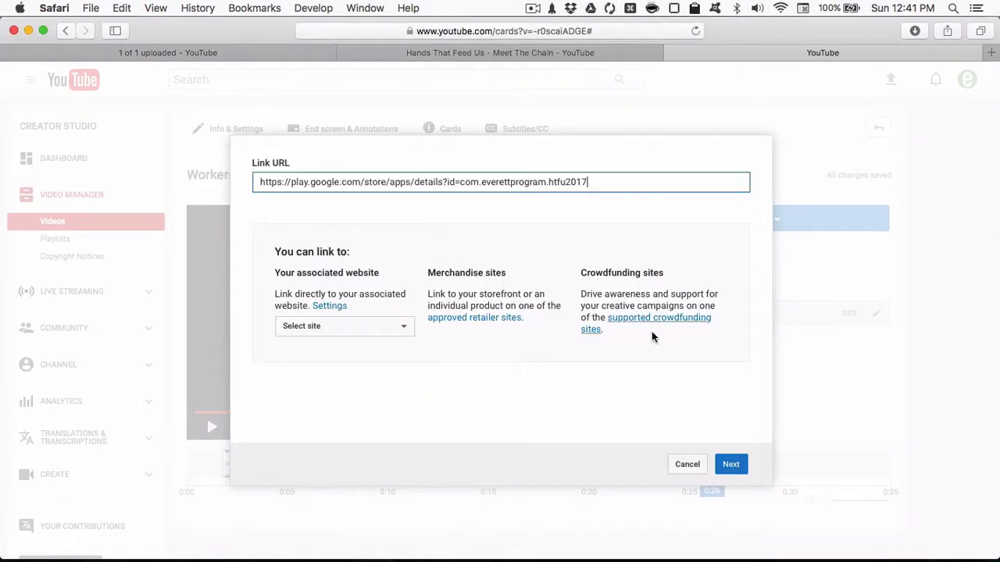
{"action": "left_click", "coordinate": [730, 466]}
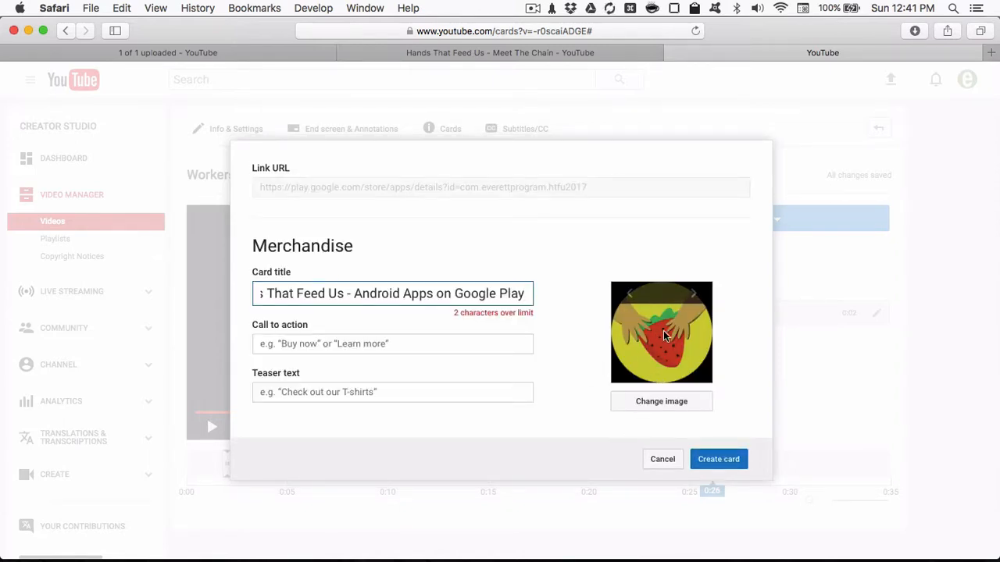
- Title the card Android, set its call to action to "Download on Google Play" and teaser to "Get the App!", and create it
{"action": "triple_click", "coordinate": [511, 297]}
{"action": "type", "text": "Android"}
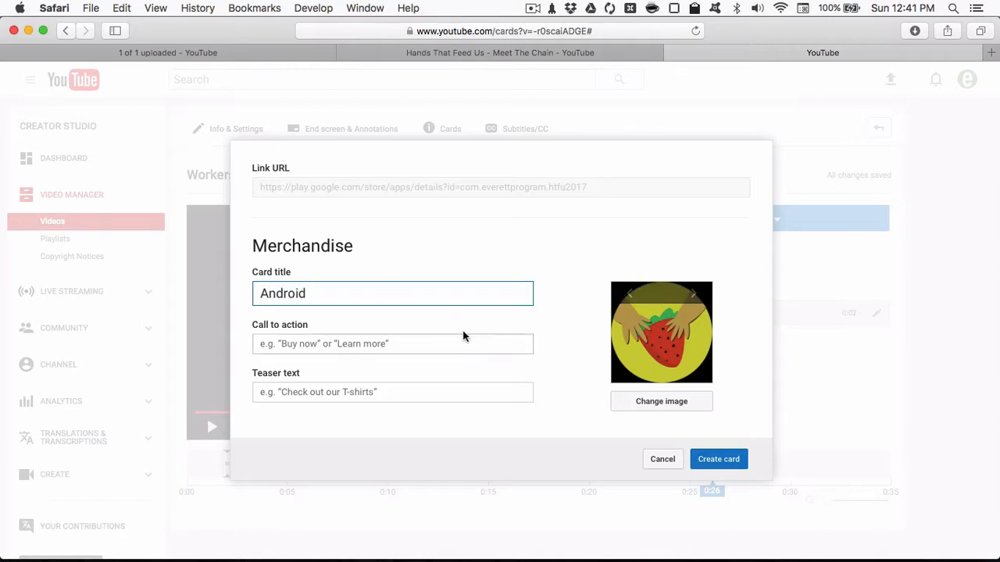
{"action": "left_click", "coordinate": [464, 338]}
{"action": "type", "text": "Download on Google Play"}
{"action": "key", "text": "Tab"}
{"action": "type", "text": "Get the App"}
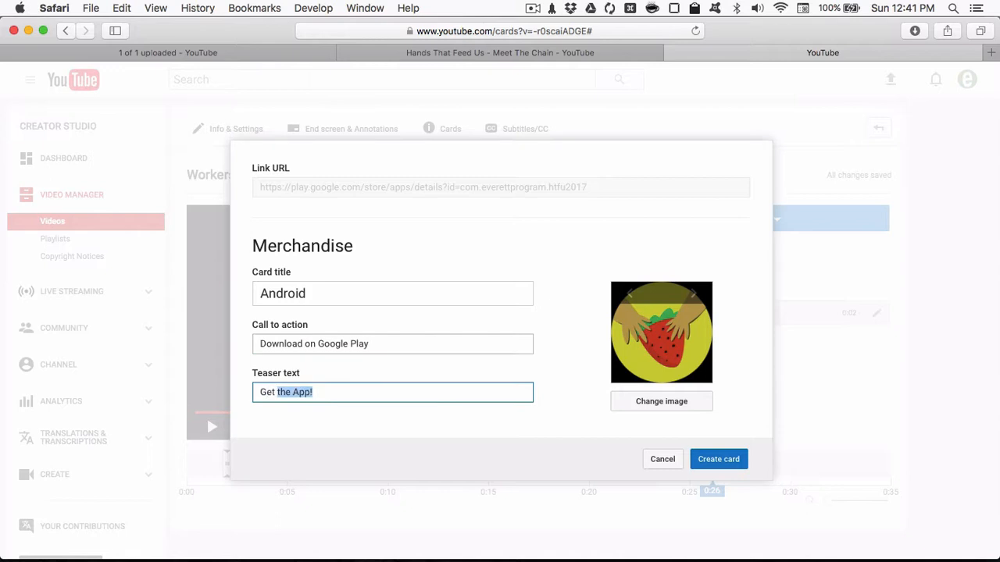
{"action": "key", "text": "Return"}
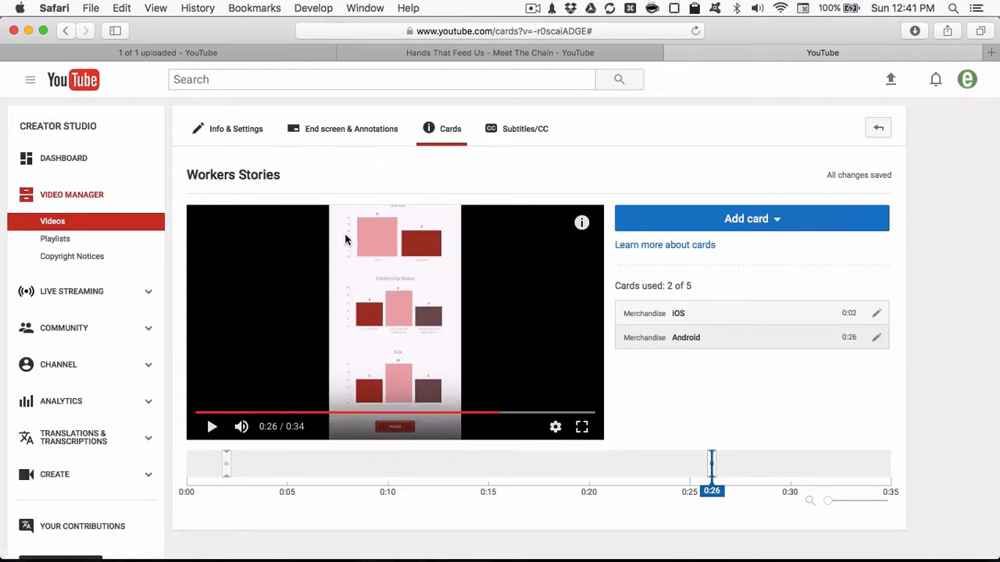
- Preview the cards in the editor's player, close the preview, and open the Workers Stories watch page in a new tab
{"action": "left_click", "coordinate": [582, 223]}
{"action": "left_click", "coordinate": [589, 222]}
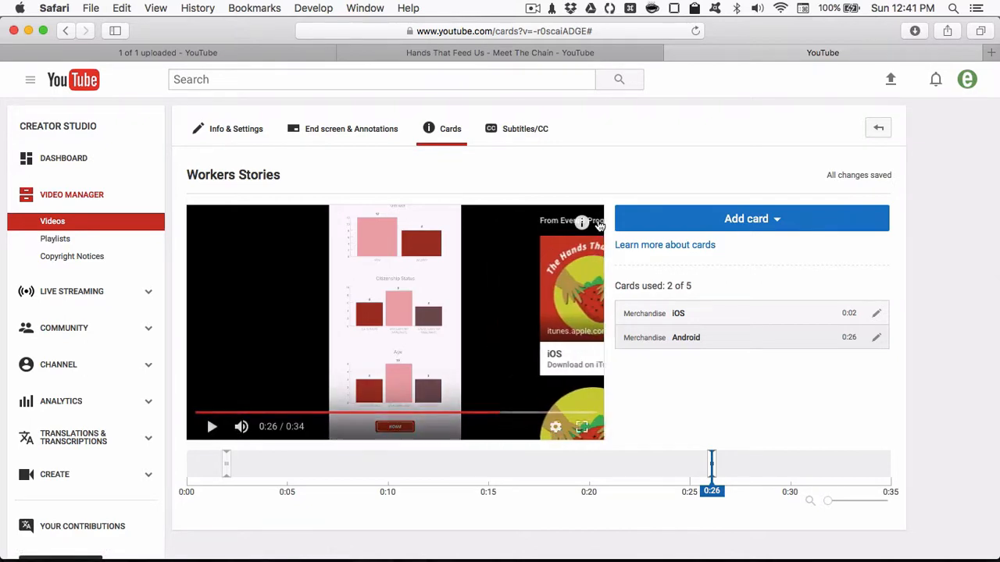
{"action": "left_click", "coordinate": [241, 177]}
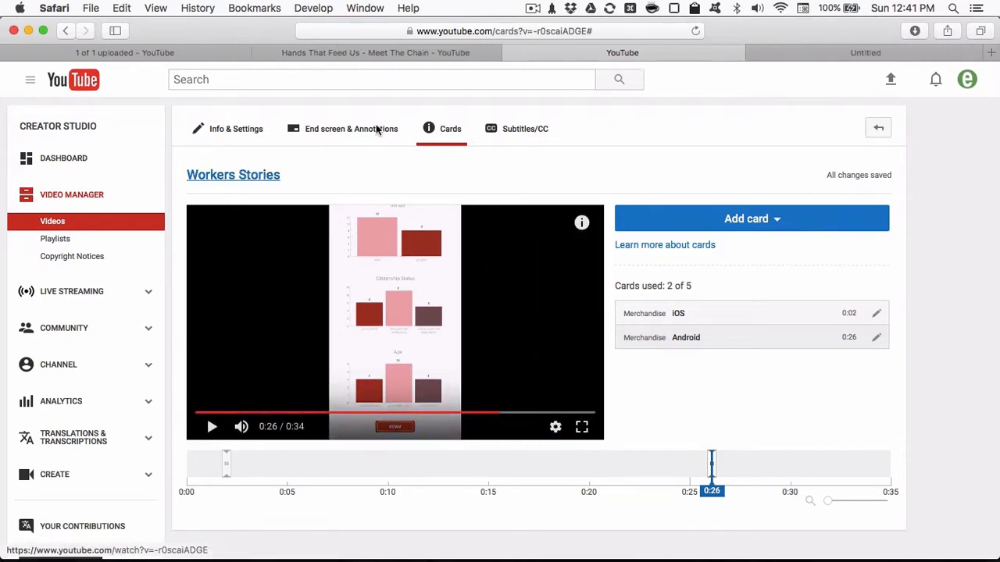
{"action": "left_click", "coordinate": [839, 52]}
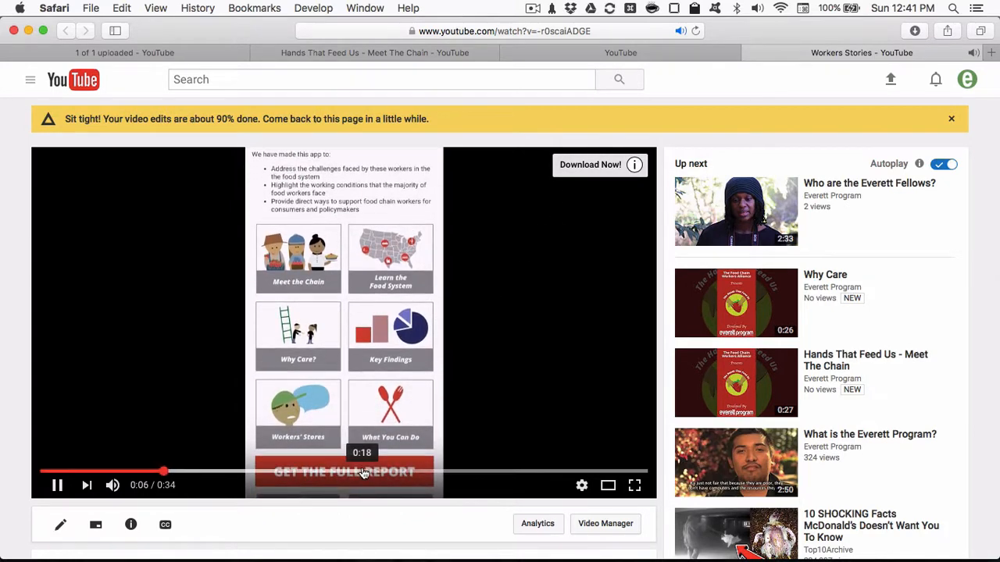
- Skip ahead in the Workers Stories playback to check the Android card's teaser, and open the card information from it
{"action": "left_click", "coordinate": [399, 472]}
{"action": "left_click_drag", "start_coordinate": [398, 473], "coordinate": [434, 474]}
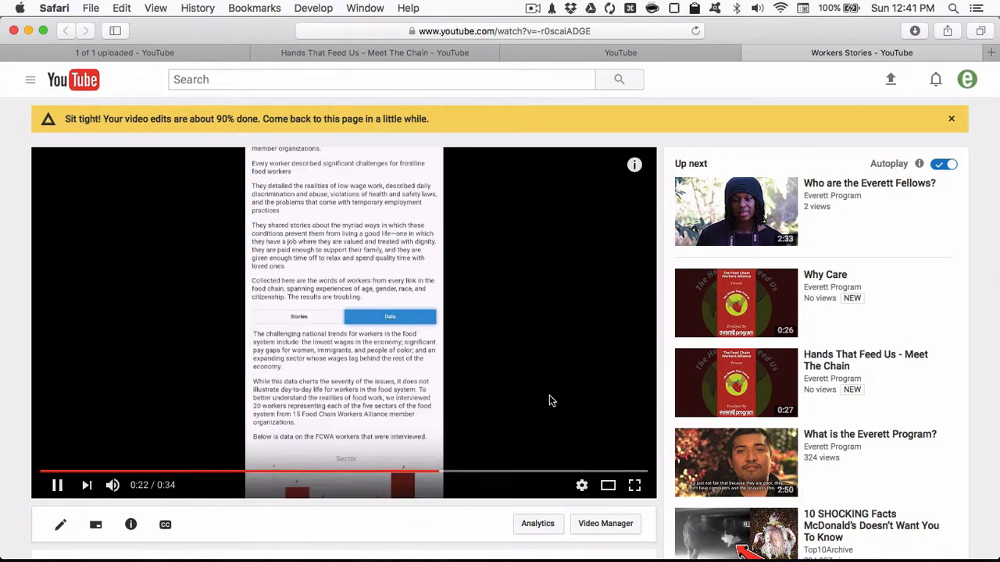
{"action": "left_click", "coordinate": [636, 165]}
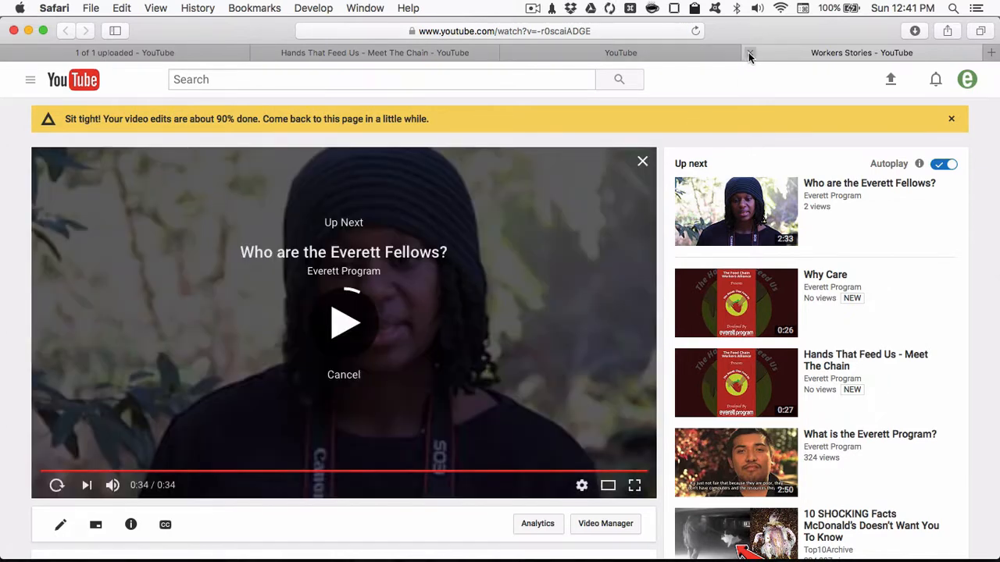
- Close the Workers Stories watch tab and switch to Affinity Designer to review the Into and Outro title cards
{"action": "left_click", "coordinate": [748, 53]}
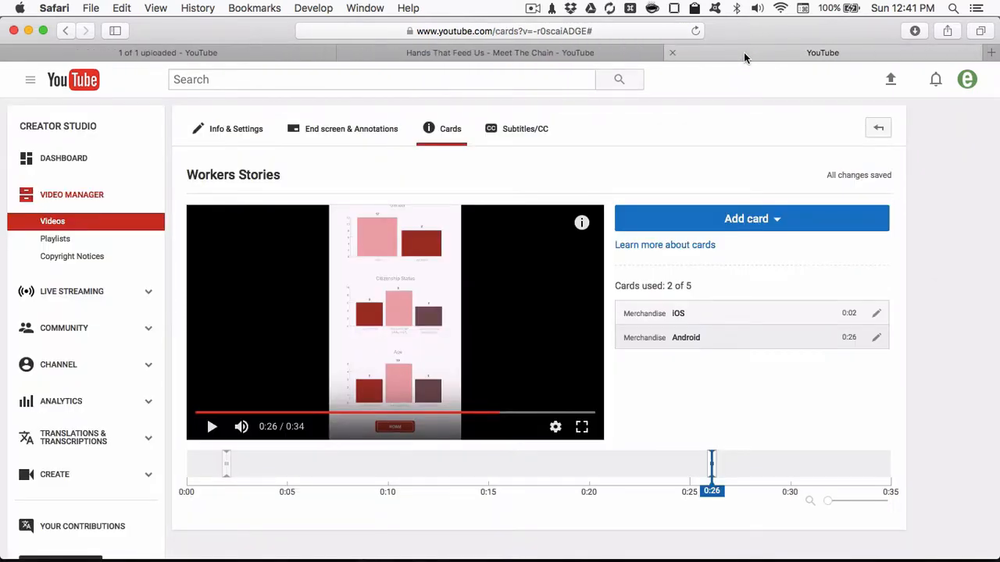
{"action": "key", "text": "super+Tab"}
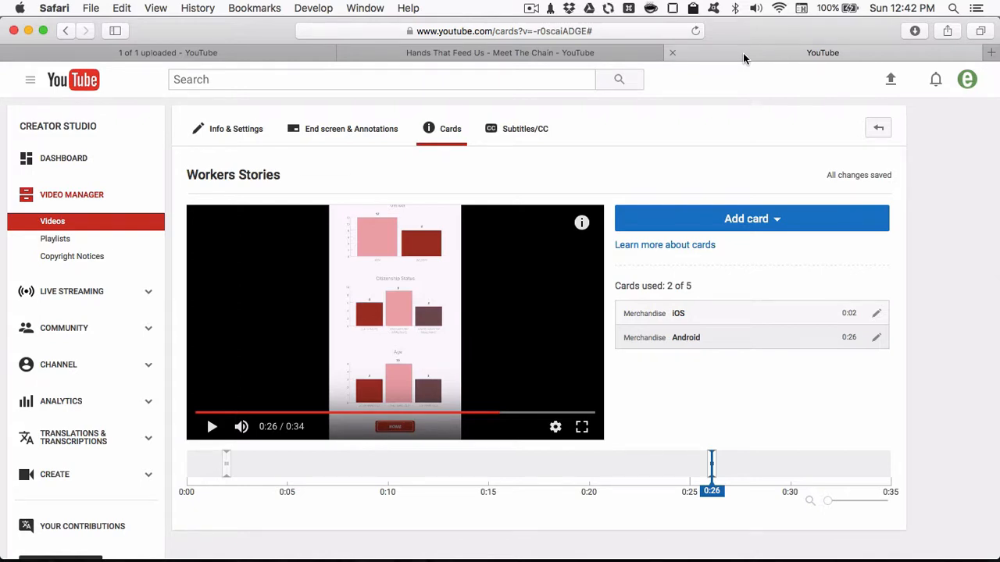
{"action": "key", "text": "super+Tab"}
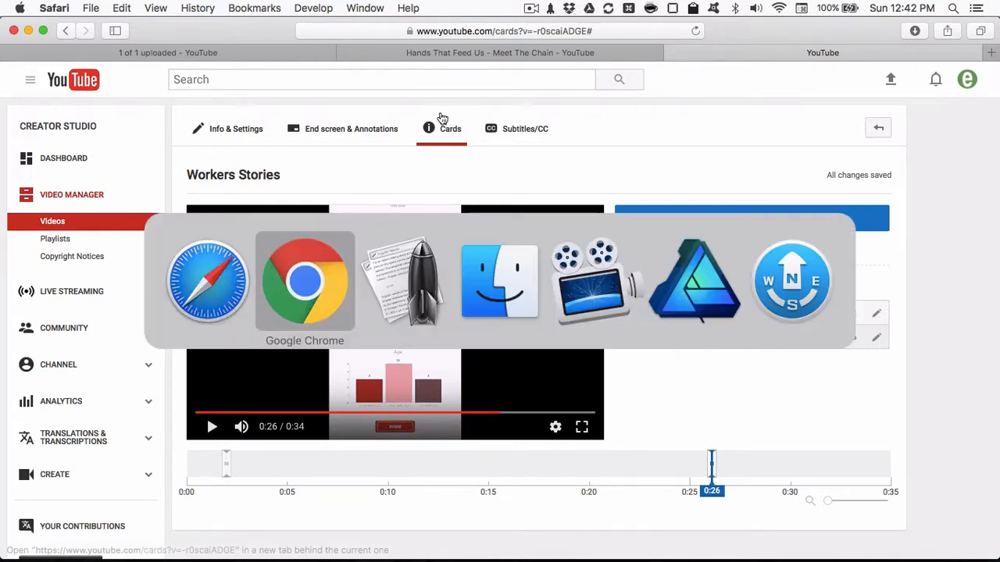
{"action": "key", "text": "super+Tab"}
{"action": "key", "text": "super+Tab"}
{"action": "key", "text": "super+Tab"}
{"action": "key", "text": "super+Tab"}
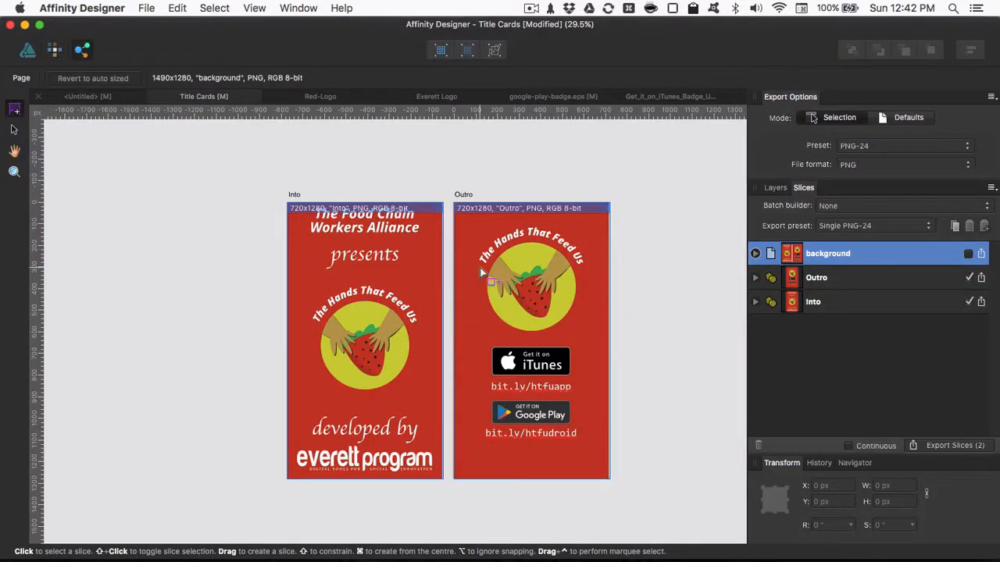
{"action": "scroll", "coordinate": [580, 239], "scroll_direction": "down", "scroll_amount": 5}
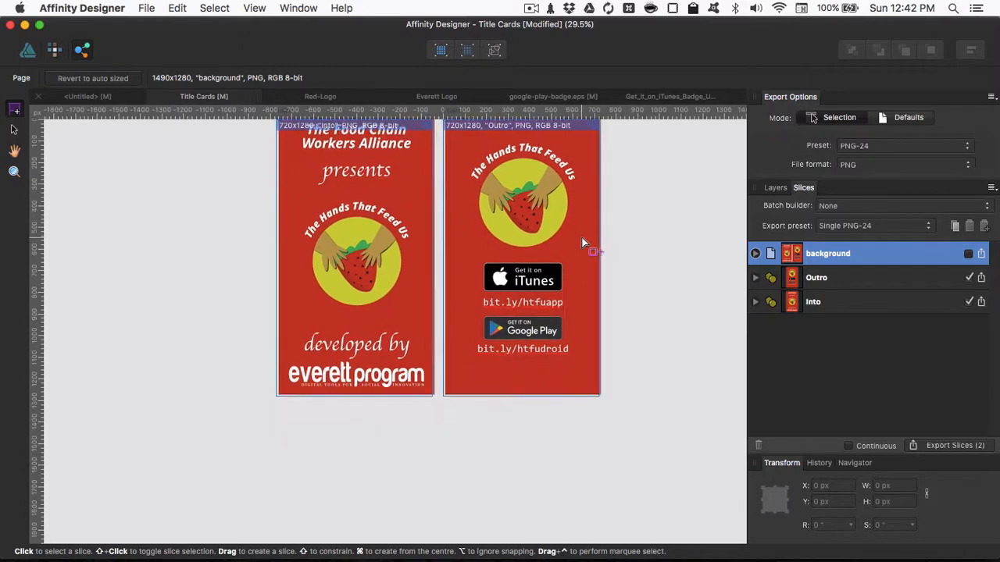
{"action": "scroll", "coordinate": [582, 243], "scroll_direction": "up", "scroll_amount": 6}
- Switch back to Safari with the Workers Stories card editor
{"action": "key", "text": "super+Tab"}
{"action": "key", "text": "super+Tab"}
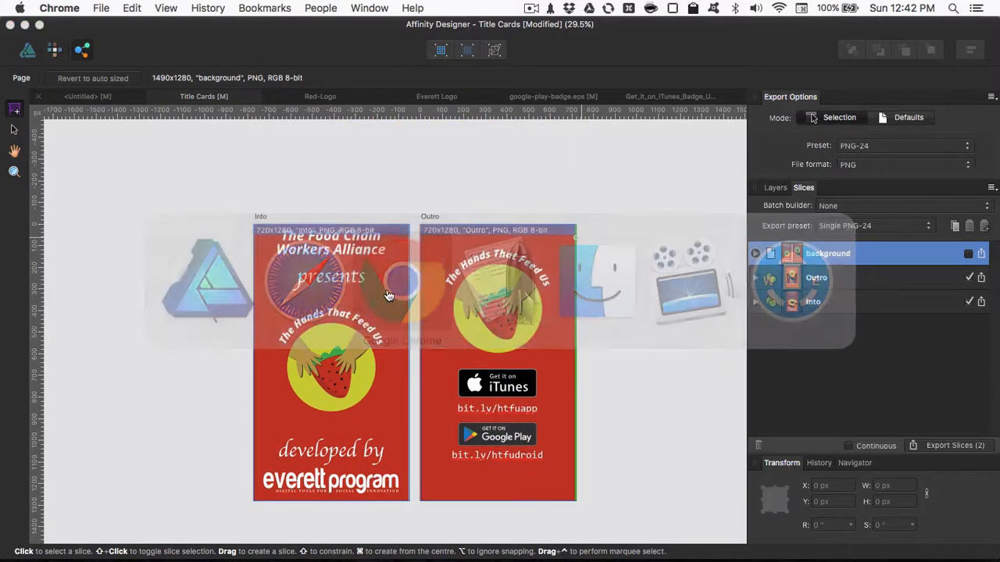
{"action": "key", "text": "super+Tab"}
{"action": "key", "text": "super+Tab"}
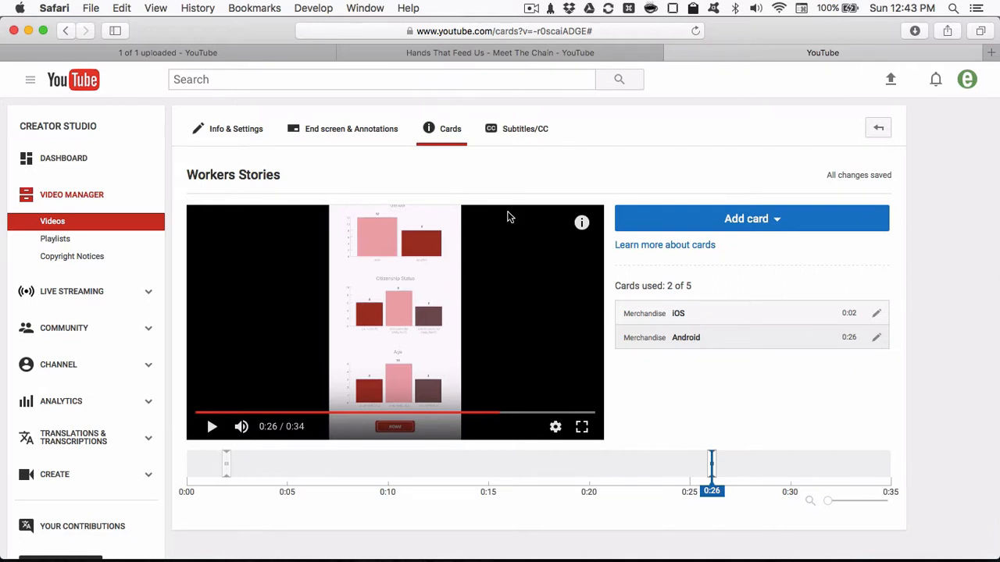
{"action": "left_click", "coordinate": [531, 8]}
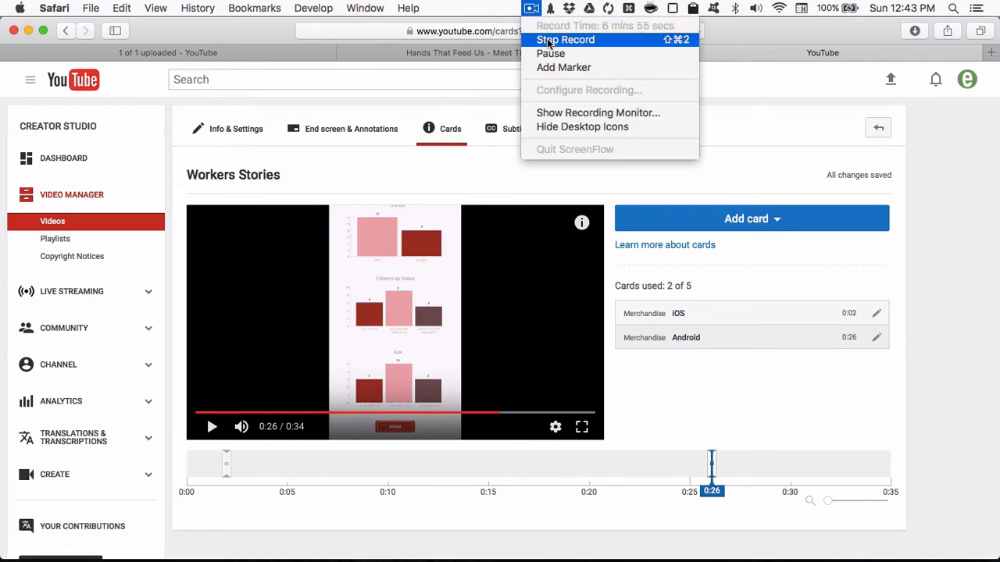